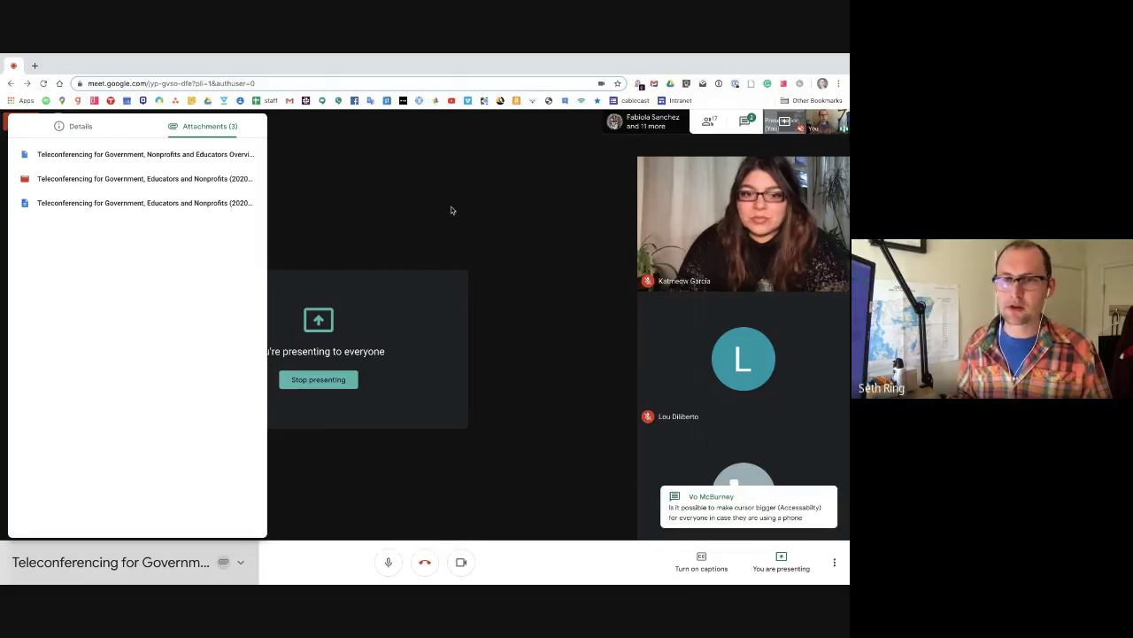
# - Close the meeting's attachments list and switch to the System Preferences overview
pyautogui.click(450, 210)
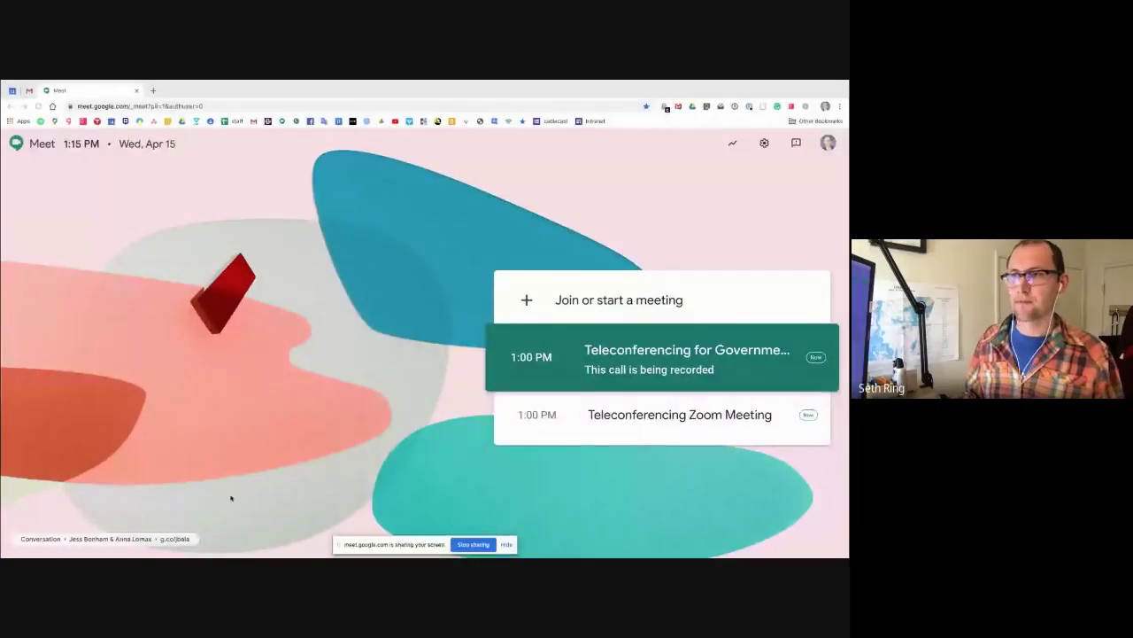
pyautogui.moveTo(3, 80)
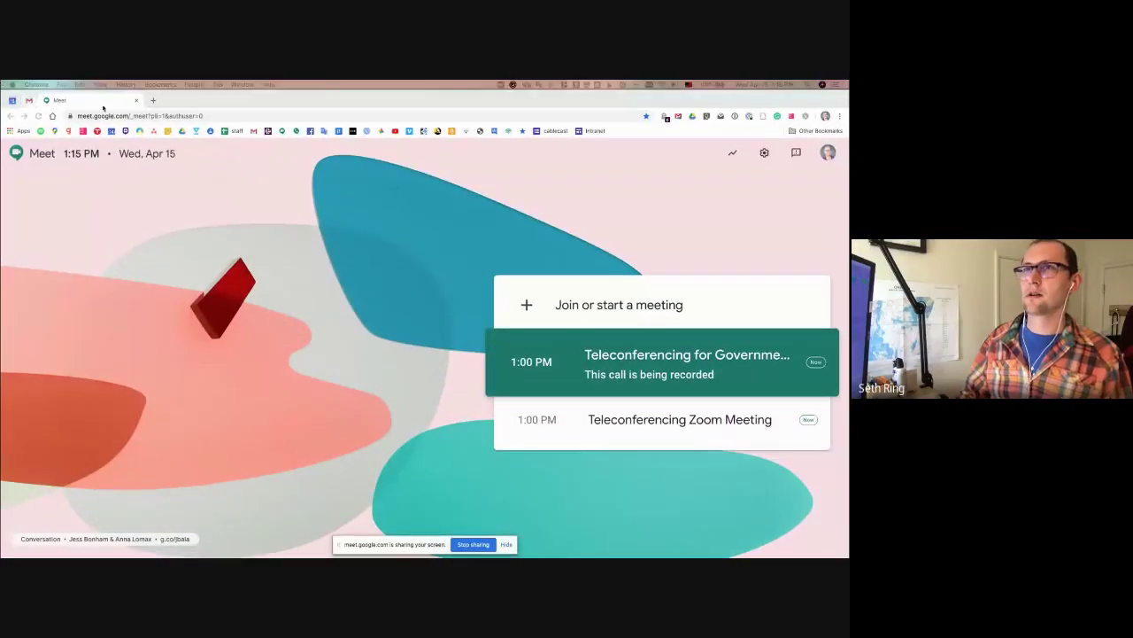
pyautogui.click(12, 84)
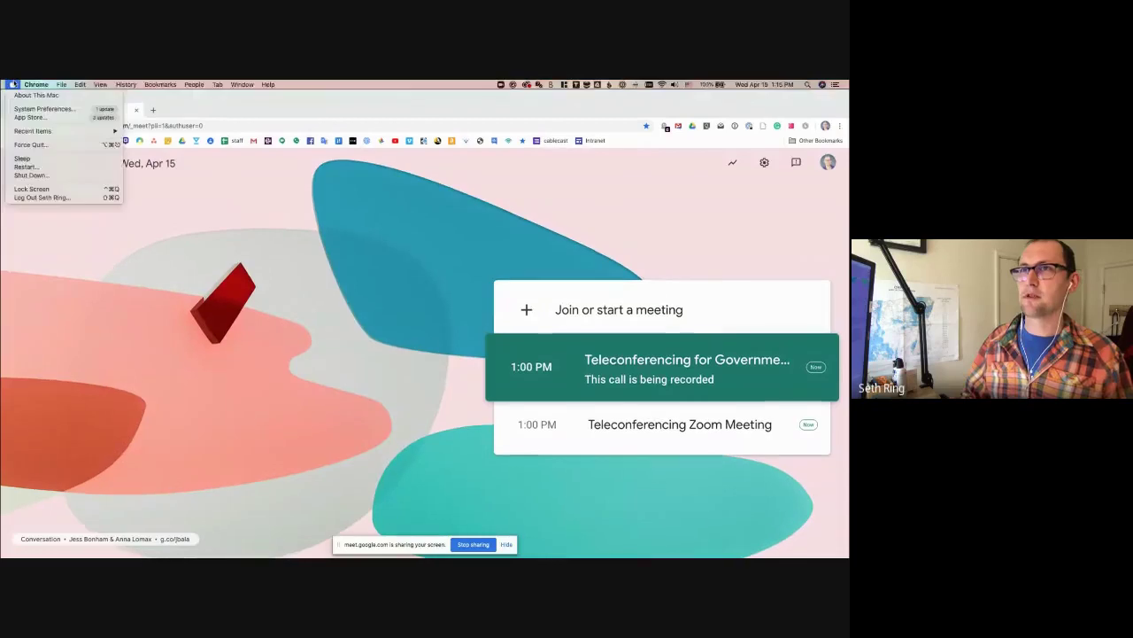
pyautogui.click(276, 329)
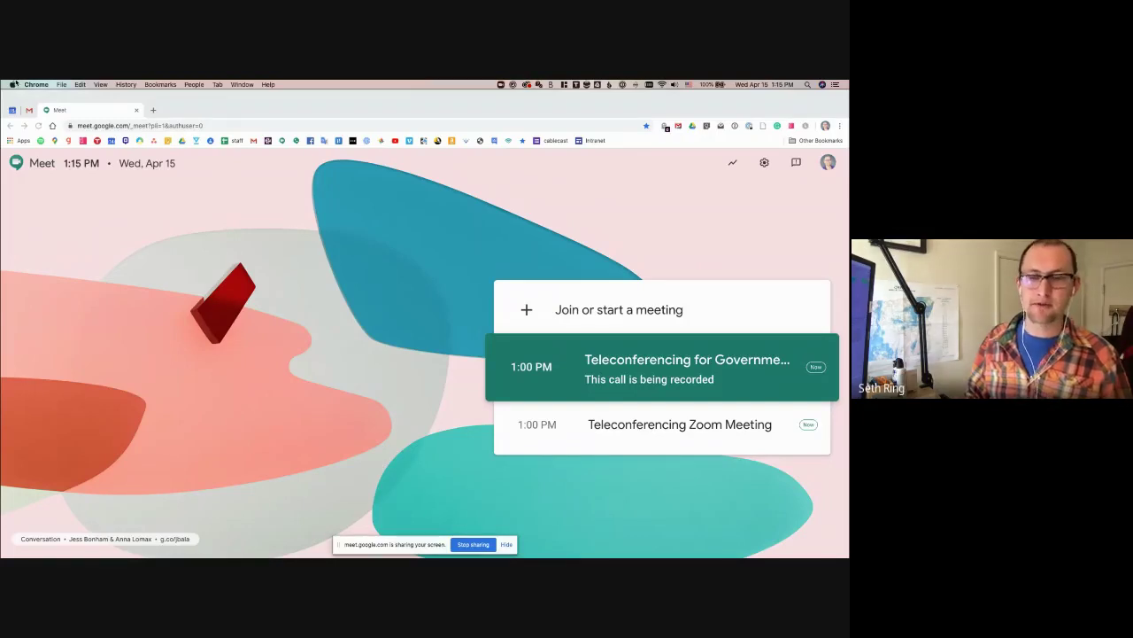
pyautogui.click(14, 84)
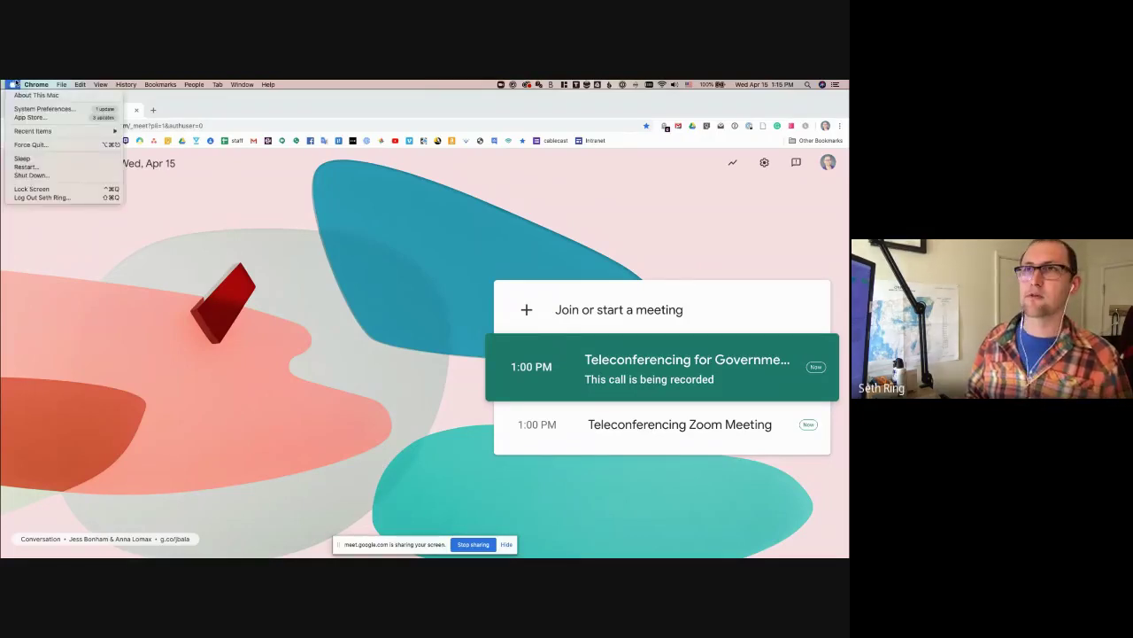
pyautogui.click(29, 109)
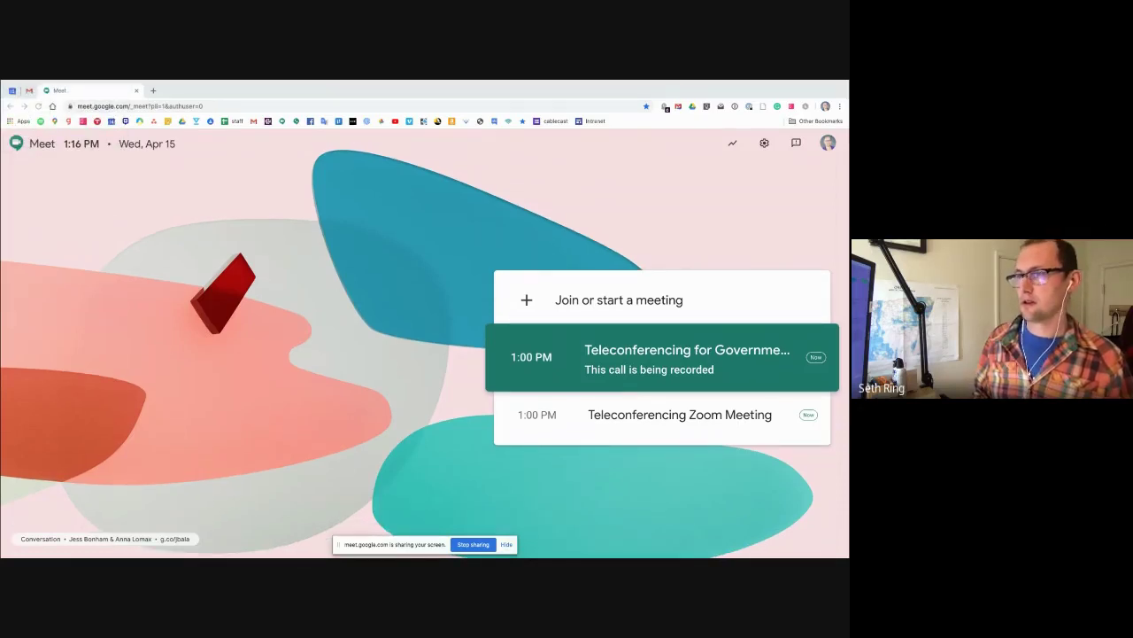
pyautogui.moveTo(275, 544)
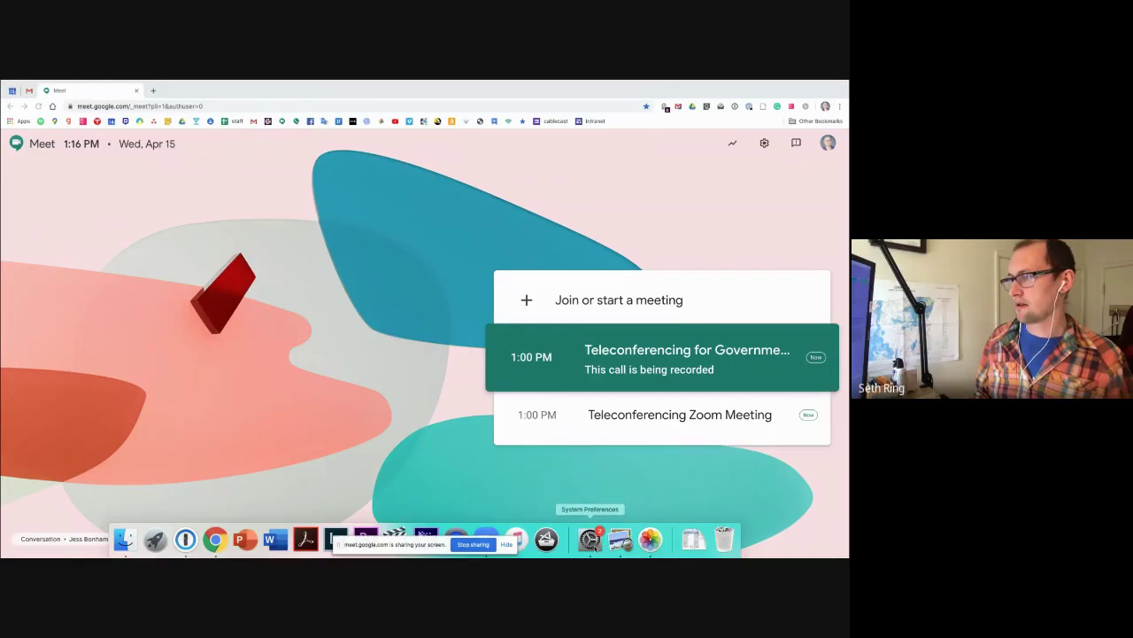
pyautogui.click(589, 537)
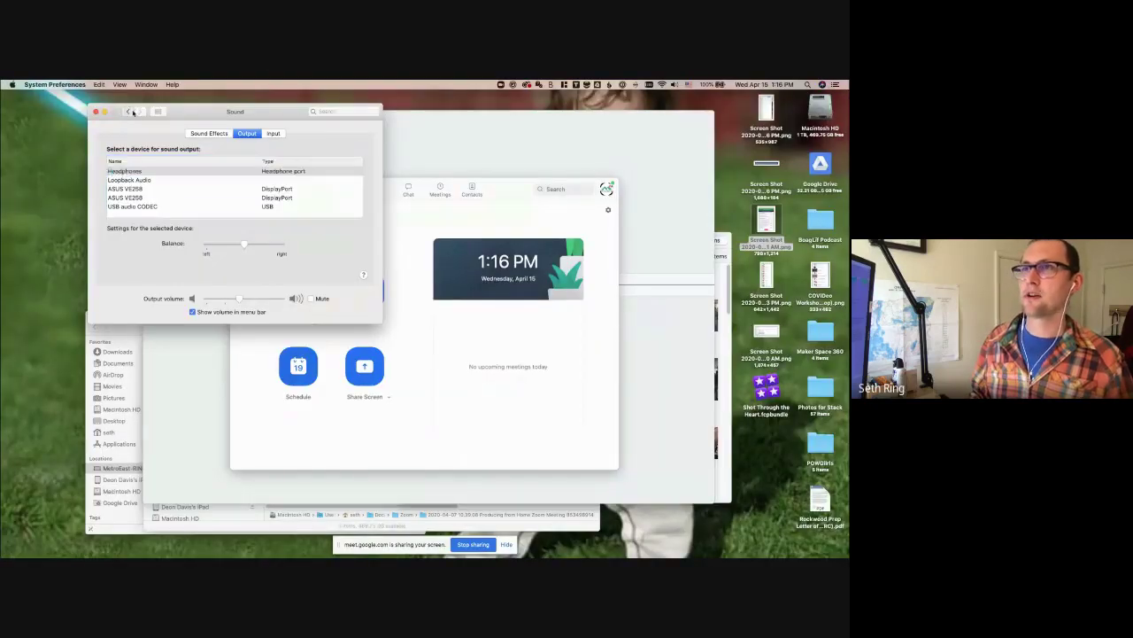
pyautogui.click(131, 112)
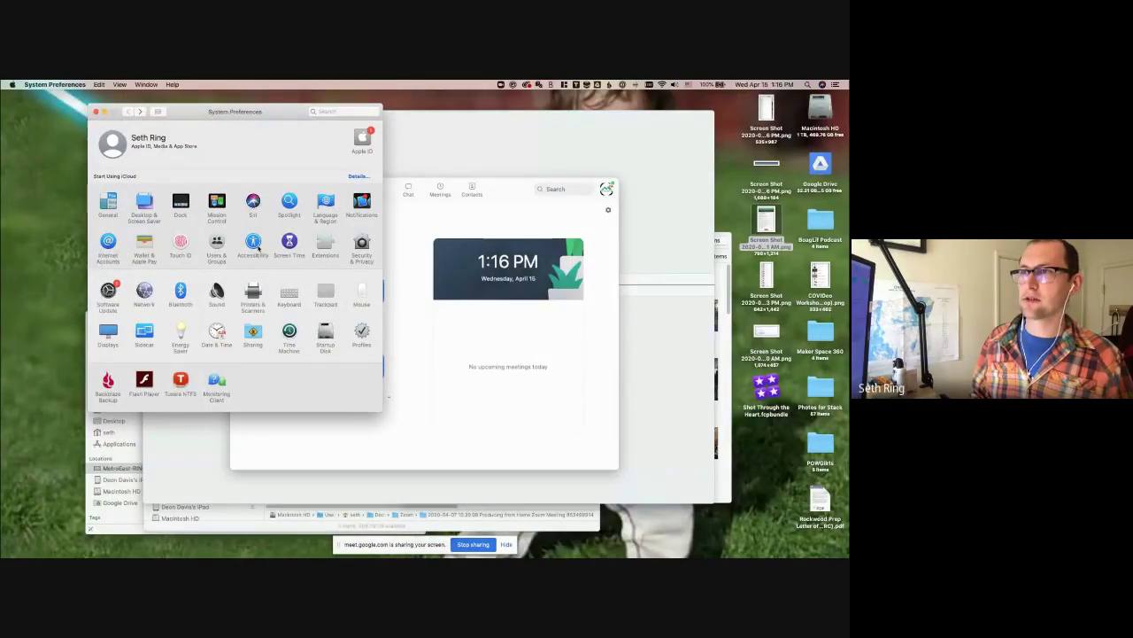
# - Set the cursor size to the maximum, Large, in the Accessibility display settings
pyautogui.click(254, 245)
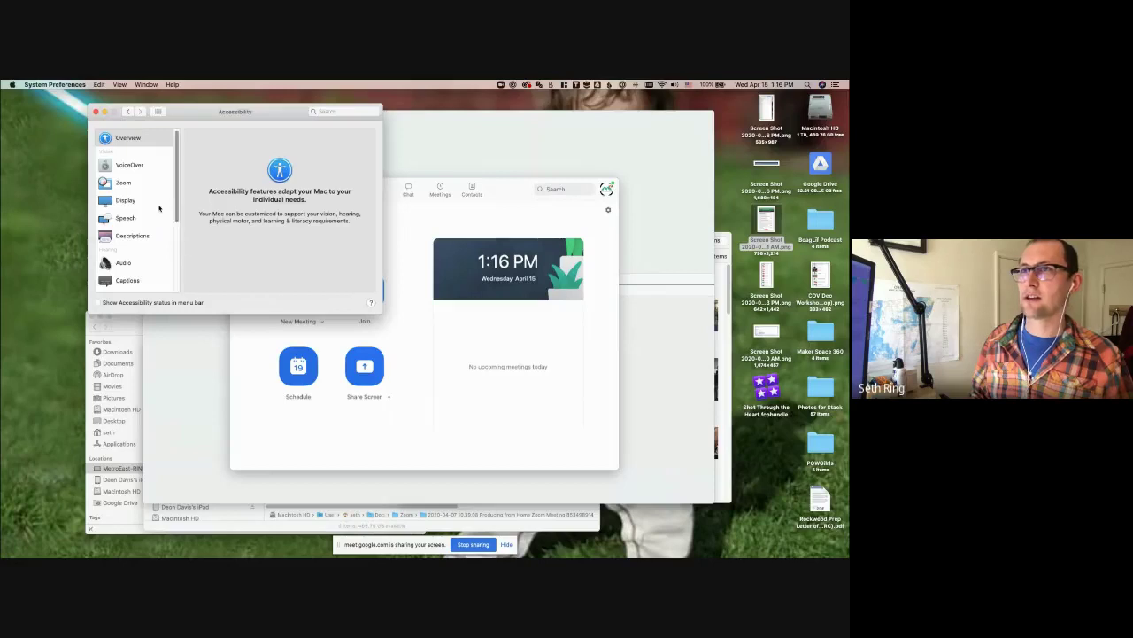
pyautogui.click(129, 201)
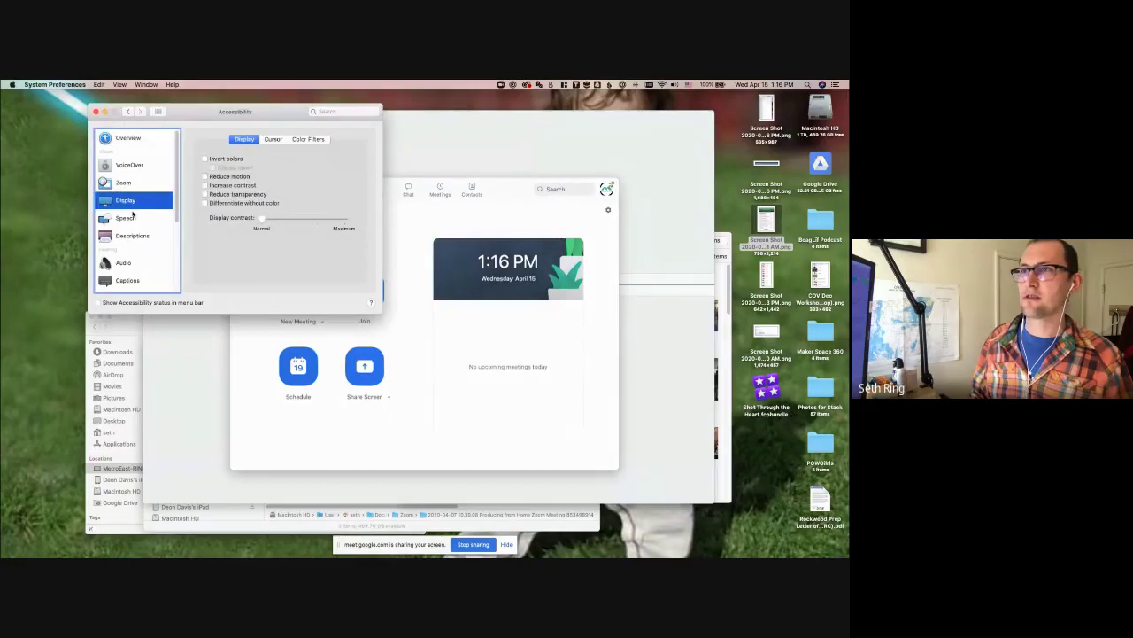
pyautogui.click(272, 140)
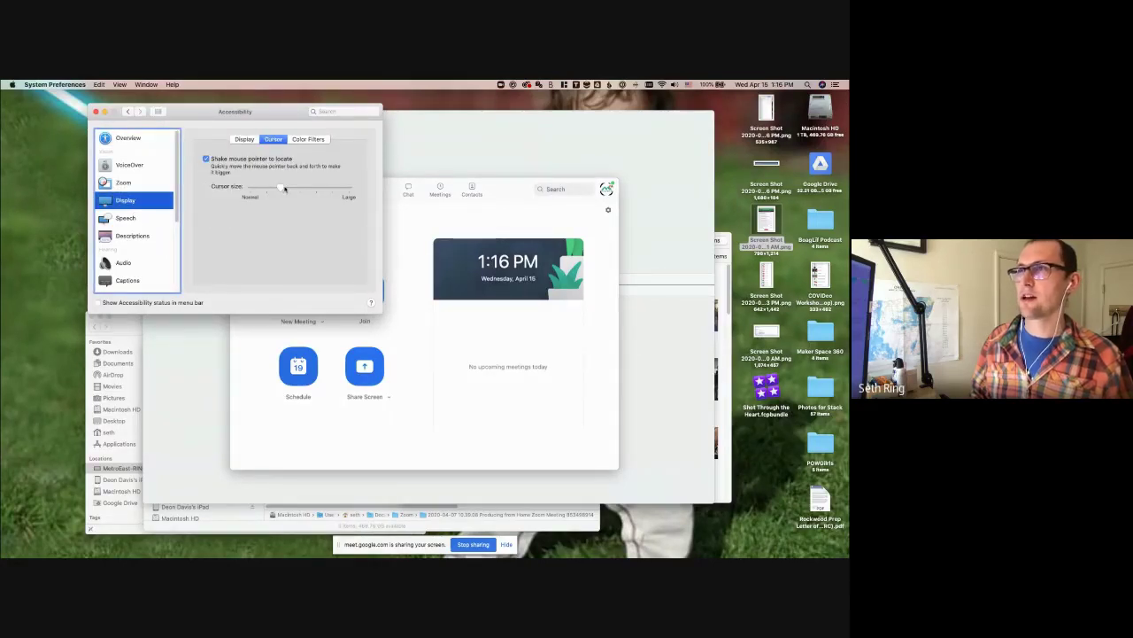
pyautogui.moveTo(280, 187); pyautogui.dragTo(354, 189)
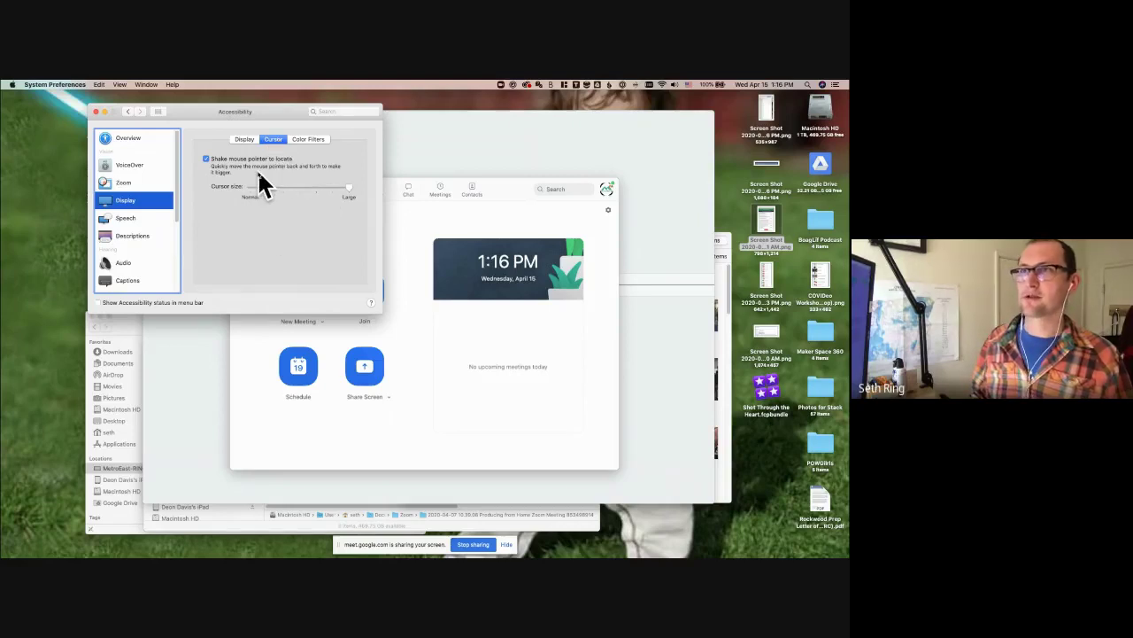
# - Review which apps are allowed to access the camera in the Security & Privacy settings
pyautogui.click(126, 112)
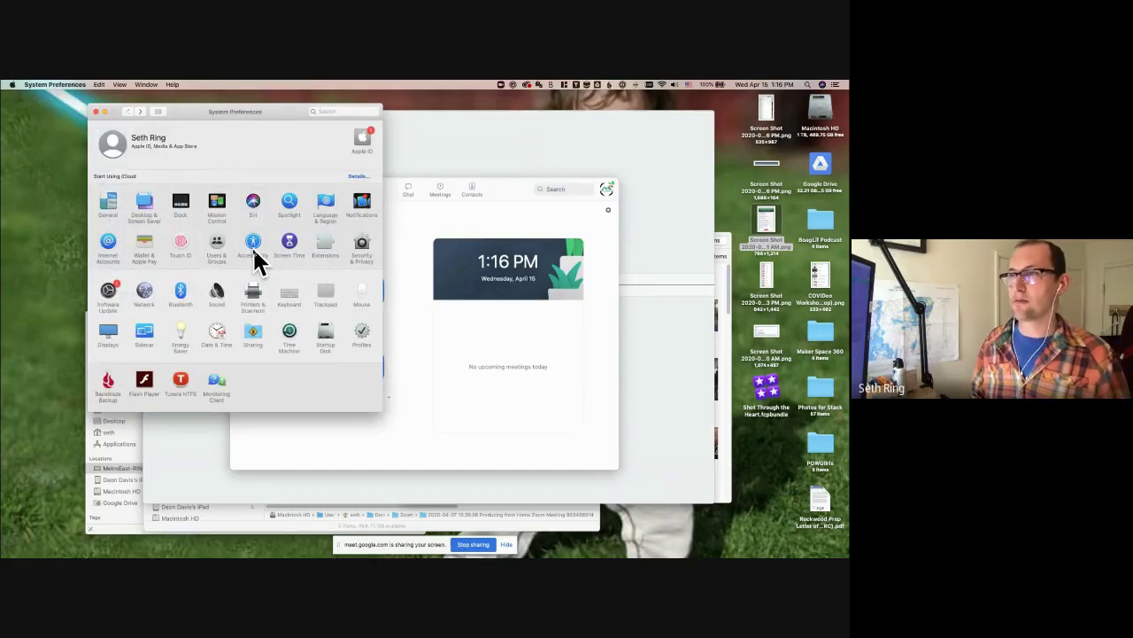
pyautogui.click(363, 253)
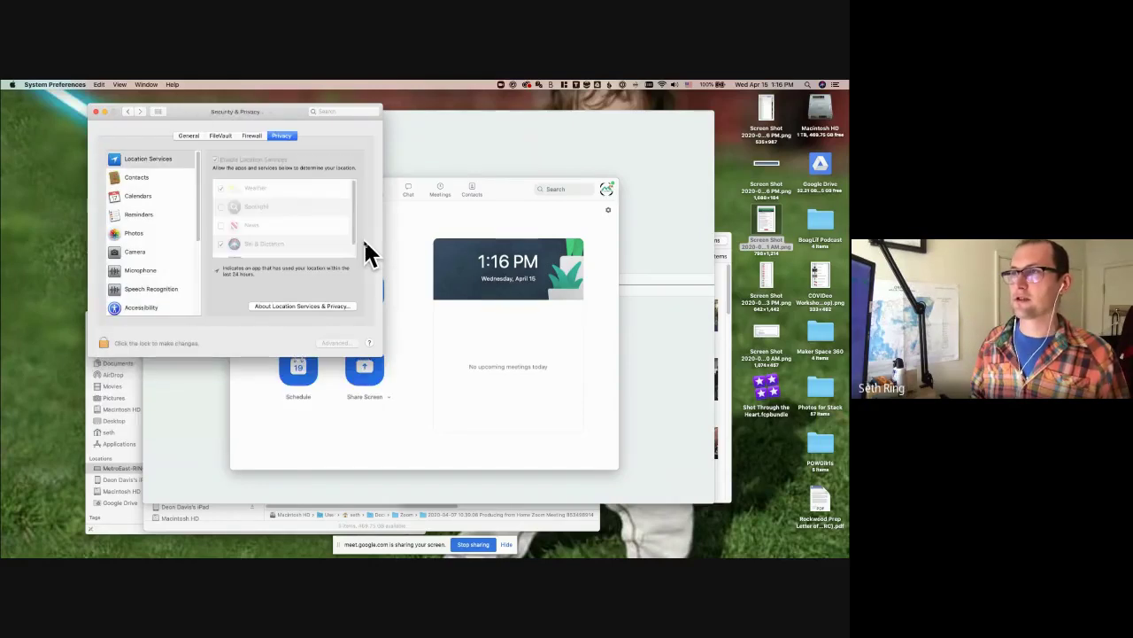
pyautogui.click(142, 252)
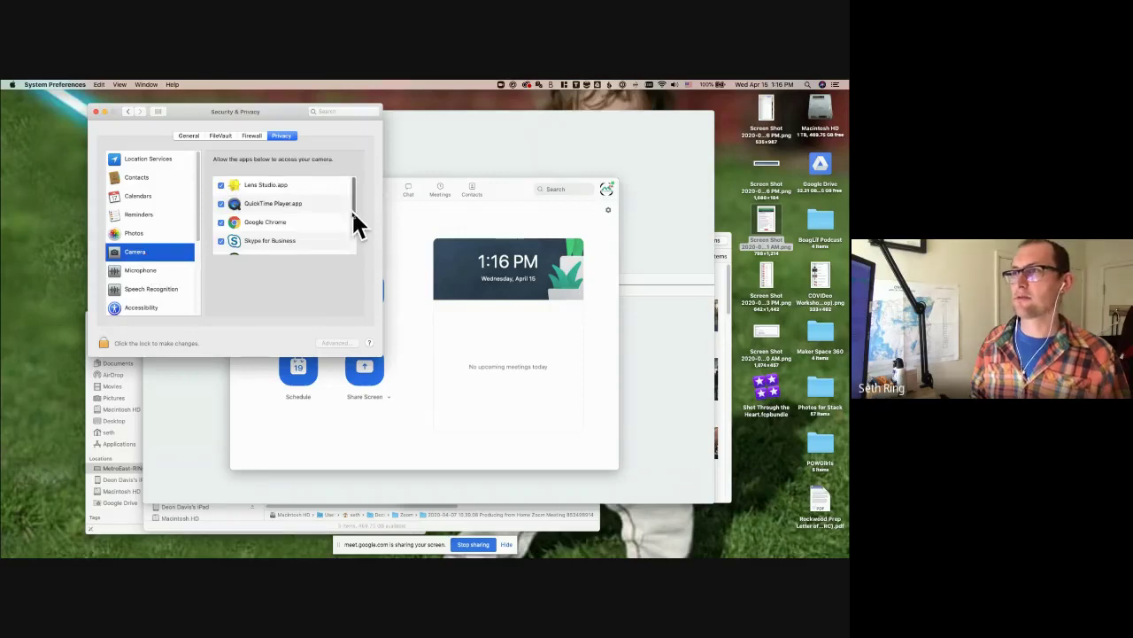
pyautogui.moveTo(354, 222); pyautogui.dragTo(347, 240)
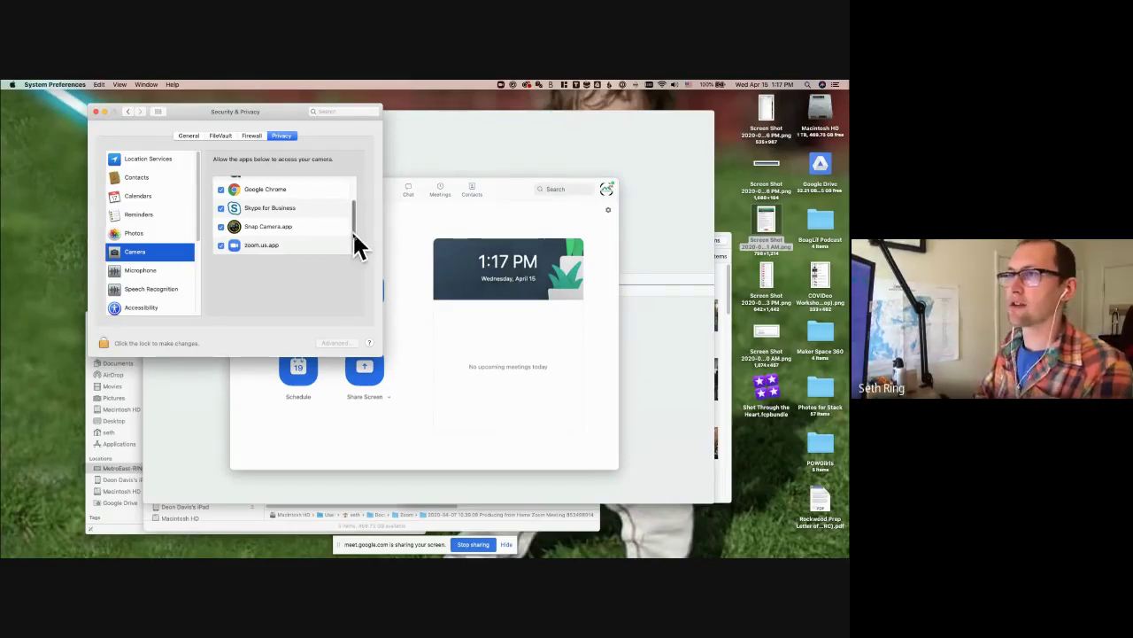
pyautogui.moveTo(354, 245); pyautogui.dragTo(354, 228)
# - Review the full list of apps allowed to access the microphone
pyautogui.click(178, 270)
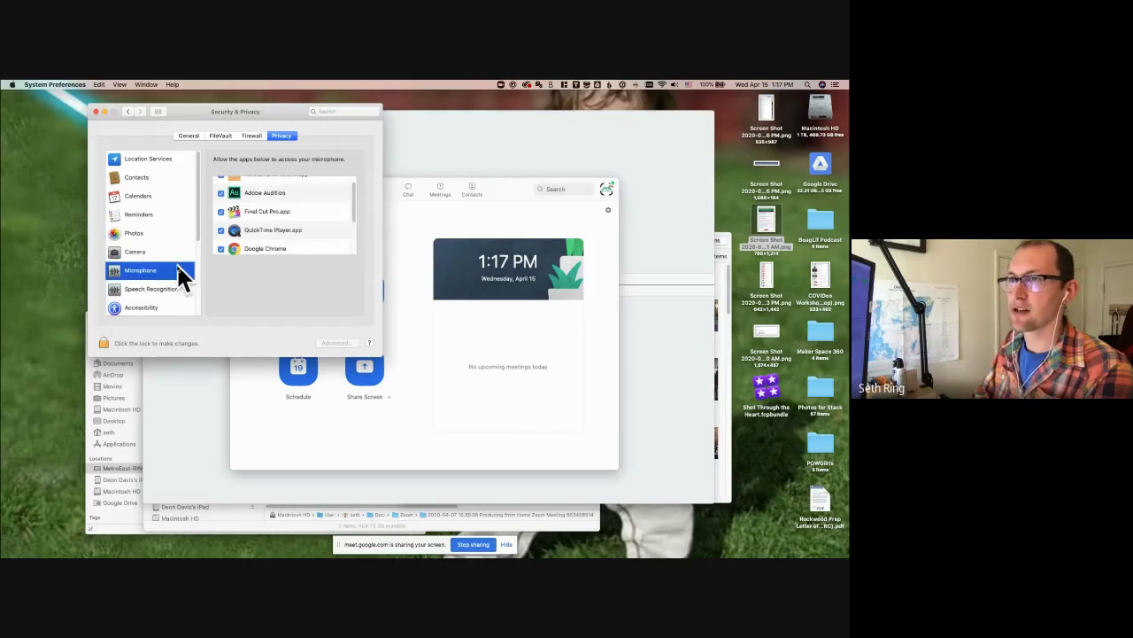
pyautogui.click(348, 217)
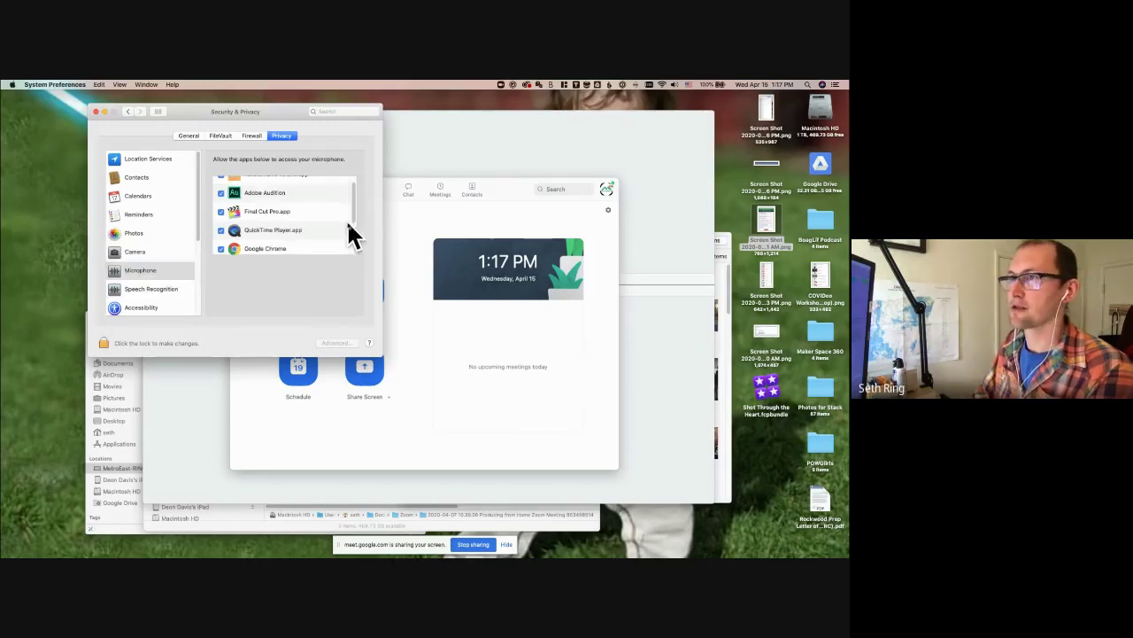
pyautogui.moveTo(355, 221); pyautogui.dragTo(354, 254)
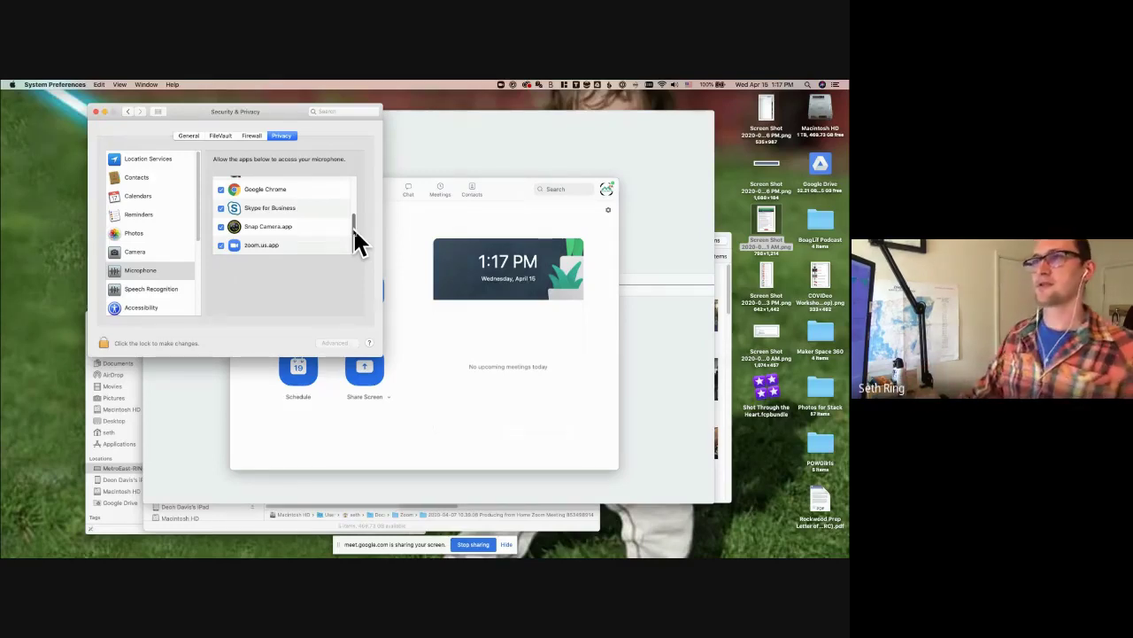
pyautogui.moveTo(354, 239); pyautogui.dragTo(361, 202)
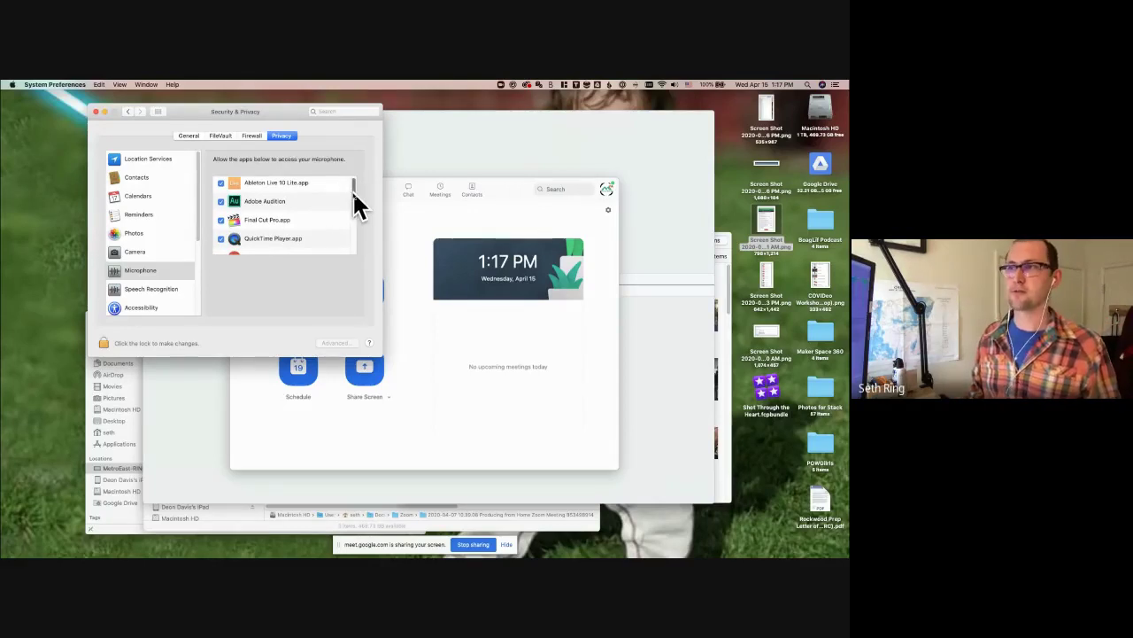
pyautogui.scroll(-1, 357, 206)
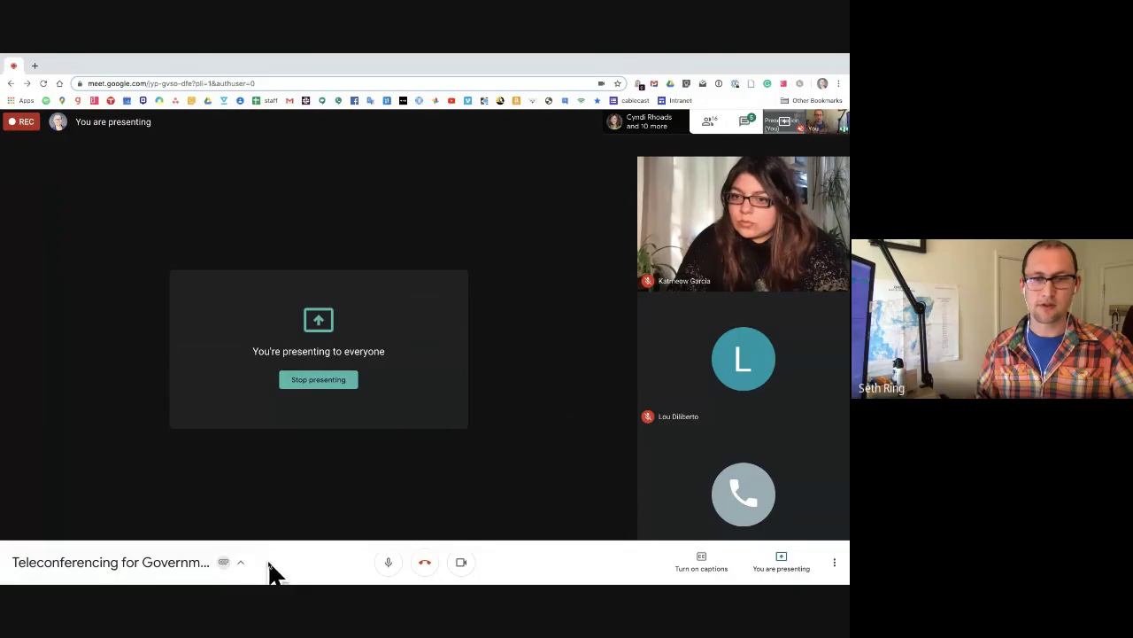
# - In the Google Meet call, mute and unmute the microphone, and turn the camera off and on again
pyautogui.click(389, 563)
pyautogui.click(390, 563)
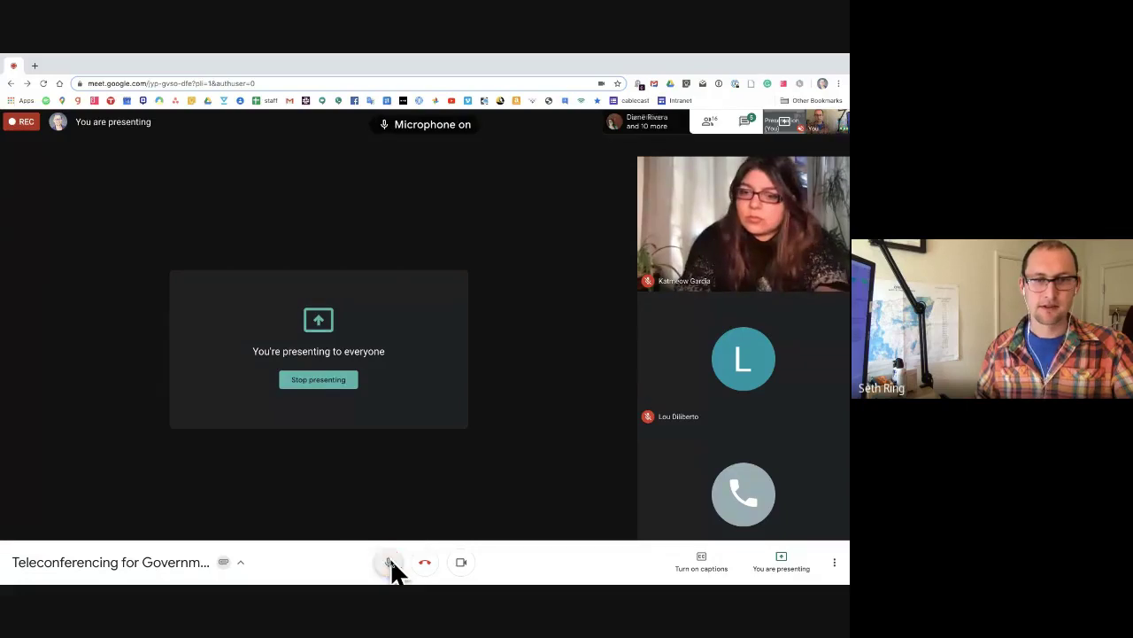
pyautogui.moveTo(332, 574)
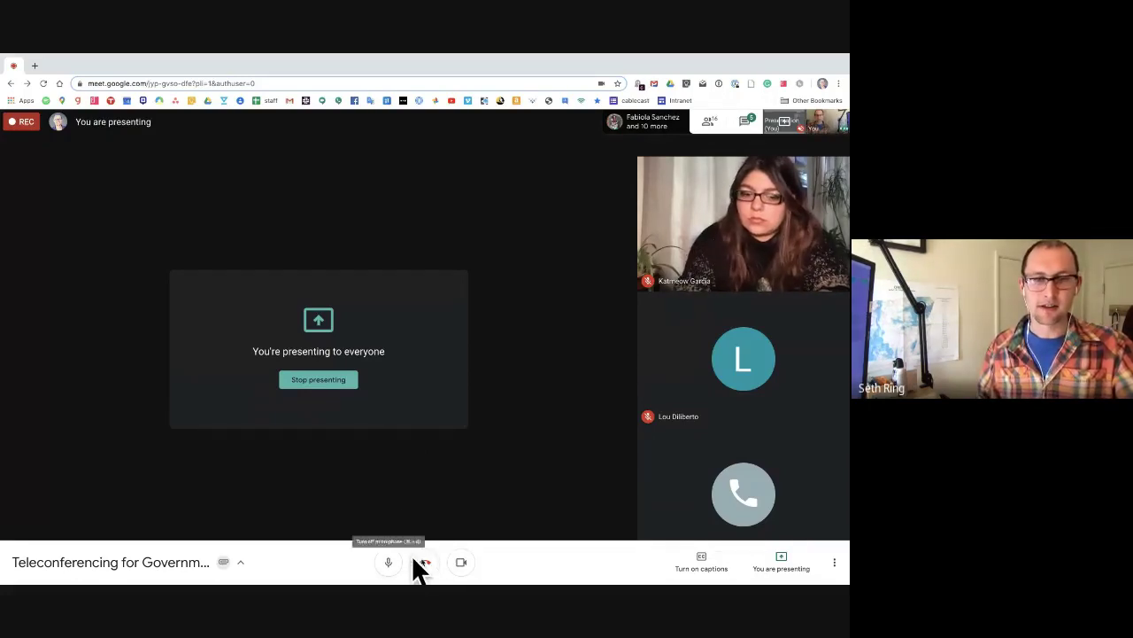
pyautogui.click(461, 563)
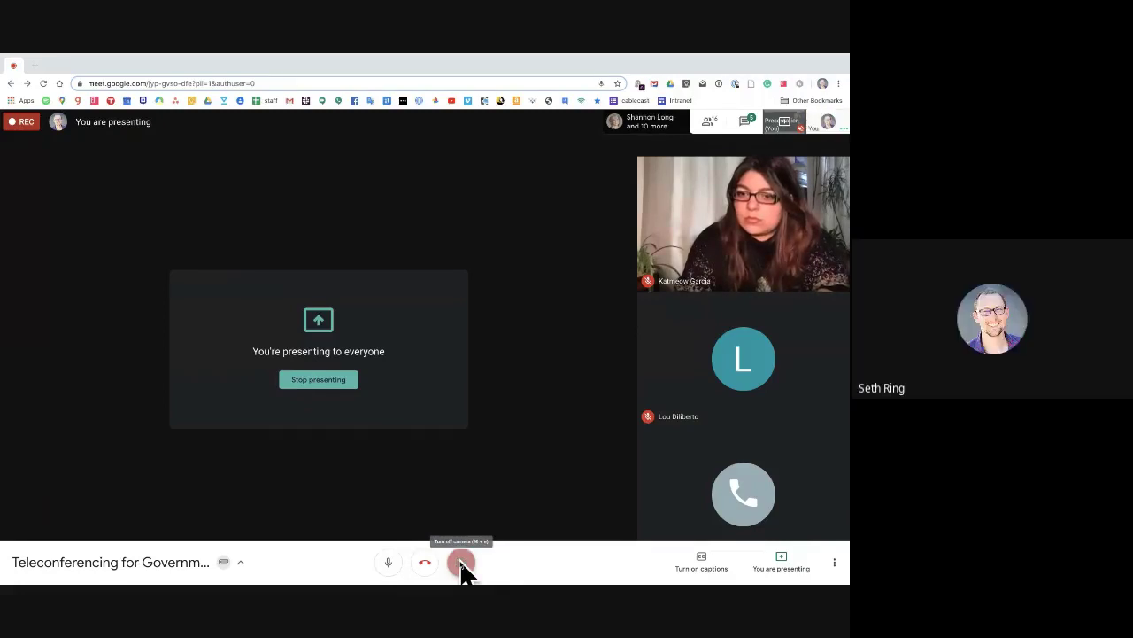
pyautogui.click(462, 563)
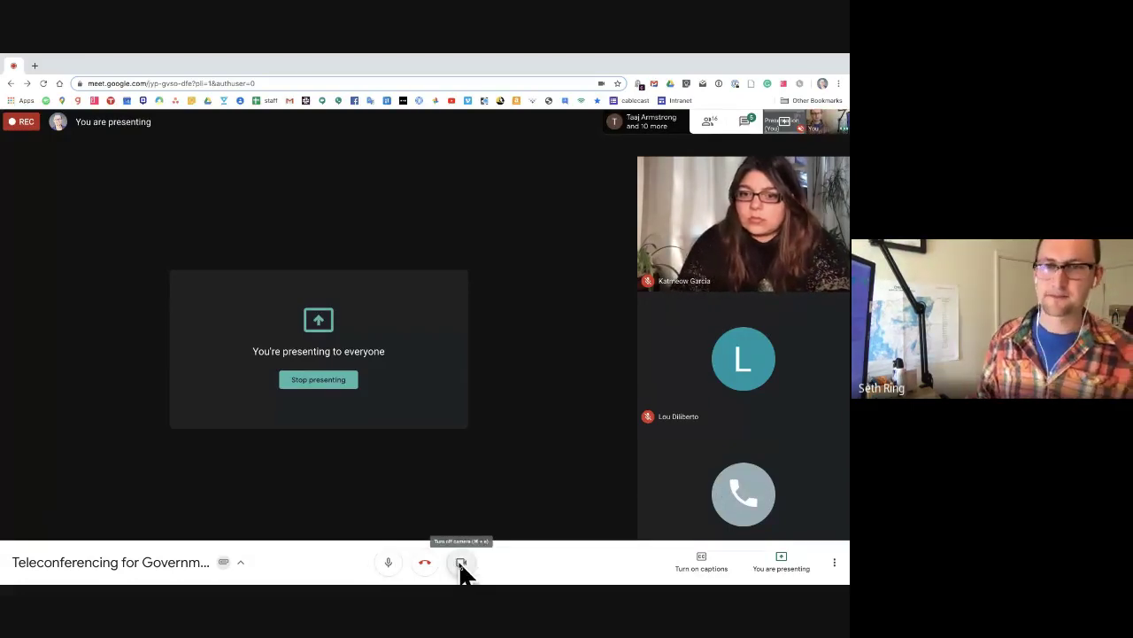
# - Turn on live captions for the meeting to view the speech transcription, and turn them off again
pyautogui.click(701, 558)
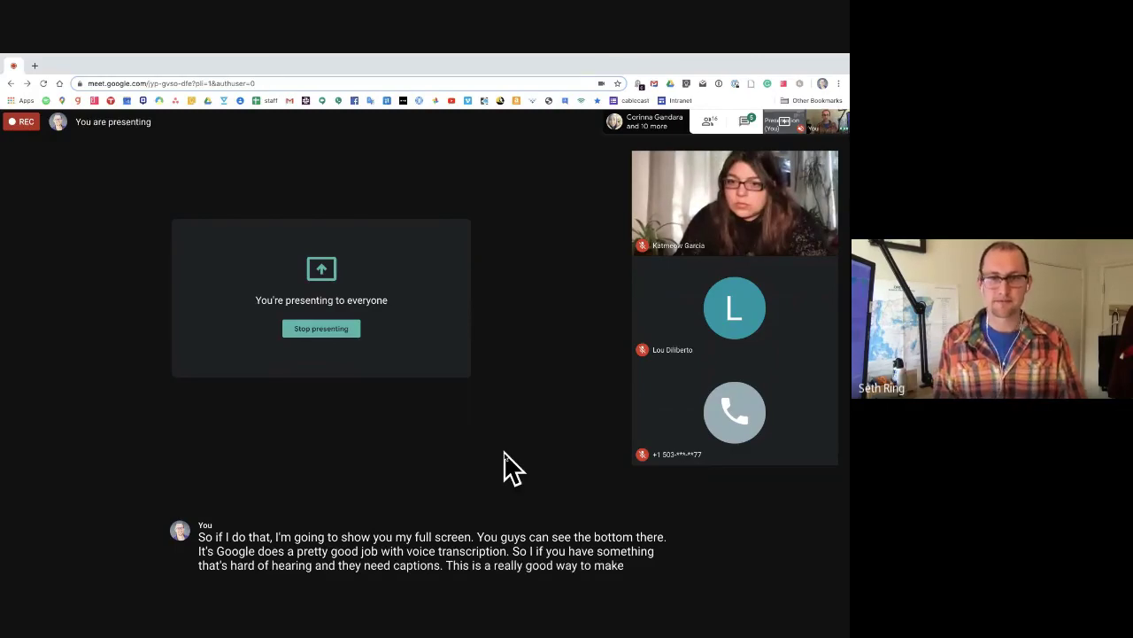
pyautogui.moveTo(451, 488)
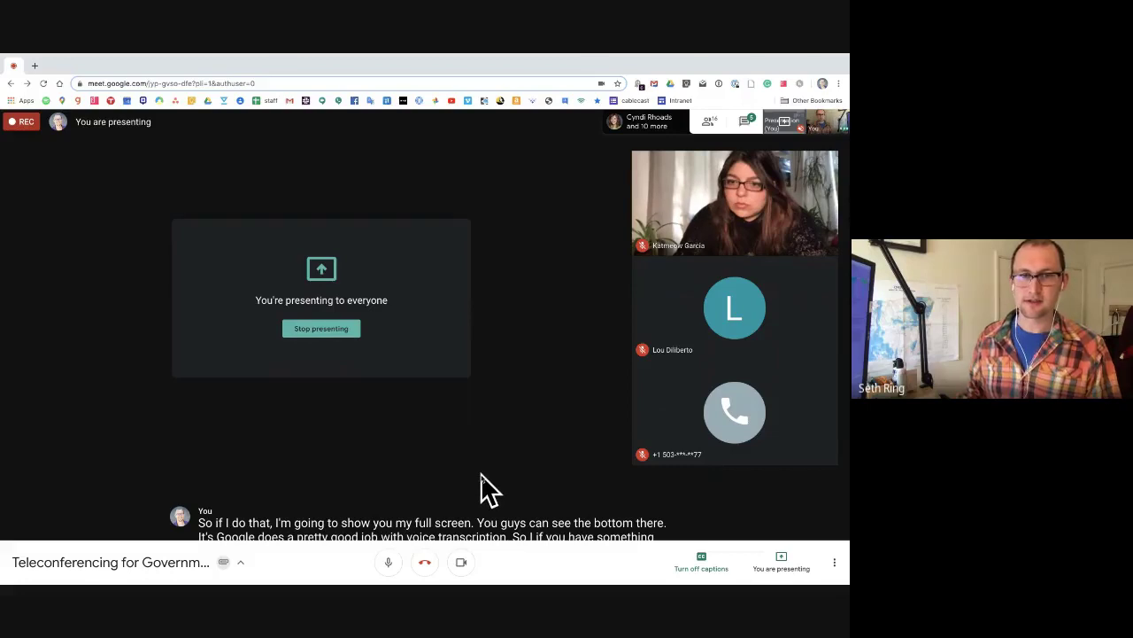
pyautogui.click(710, 557)
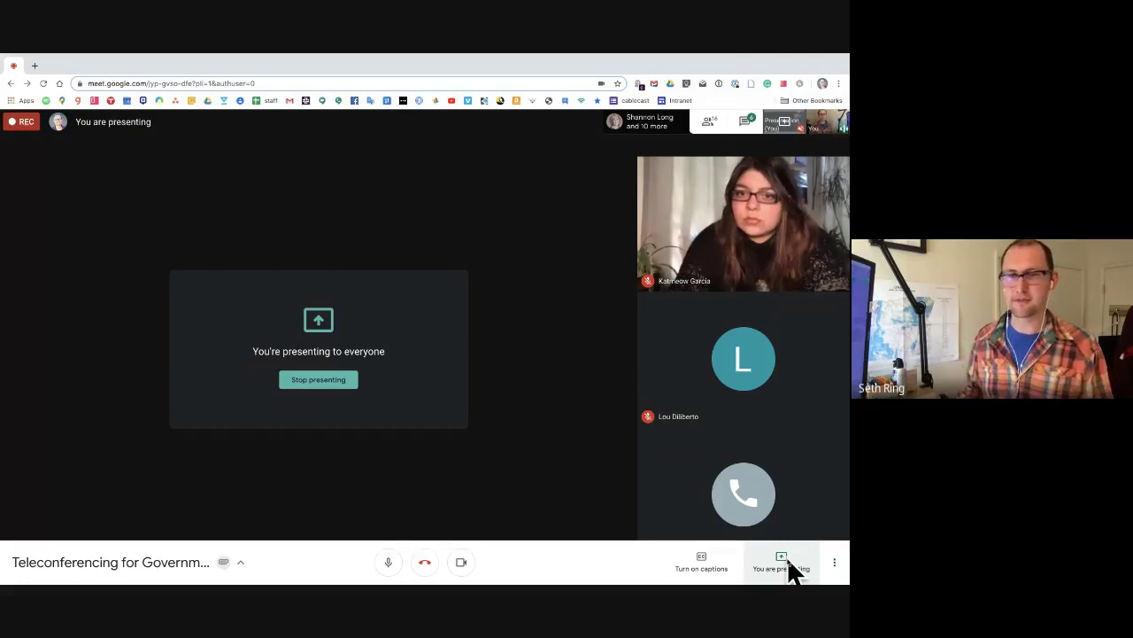
# - Change the meeting layout to Spotlight
pyautogui.click(835, 563)
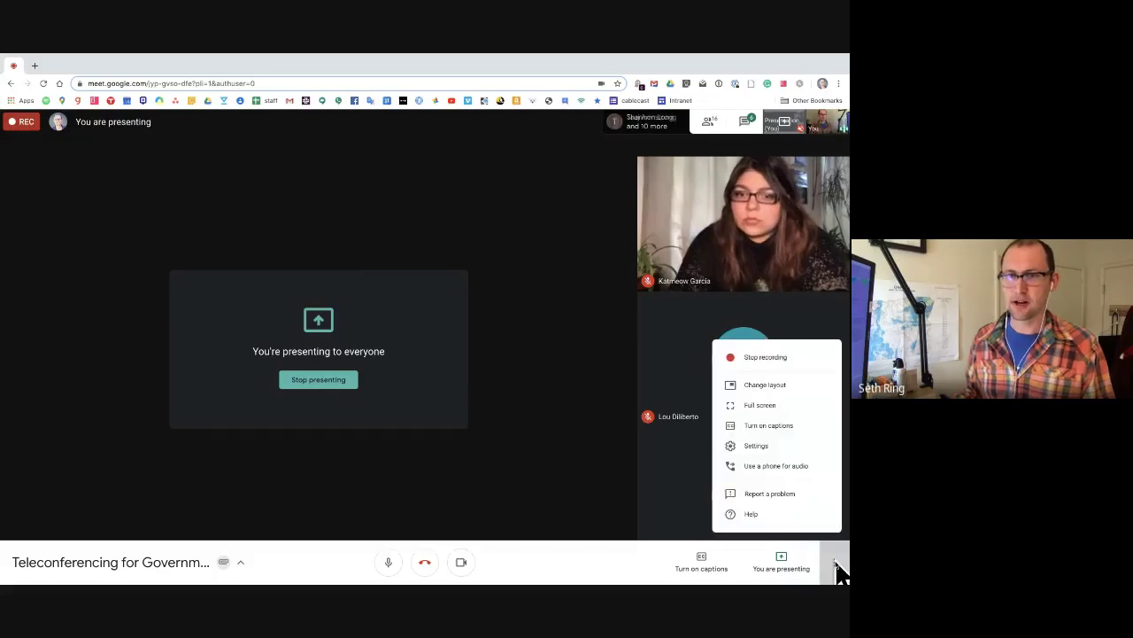
pyautogui.click(774, 386)
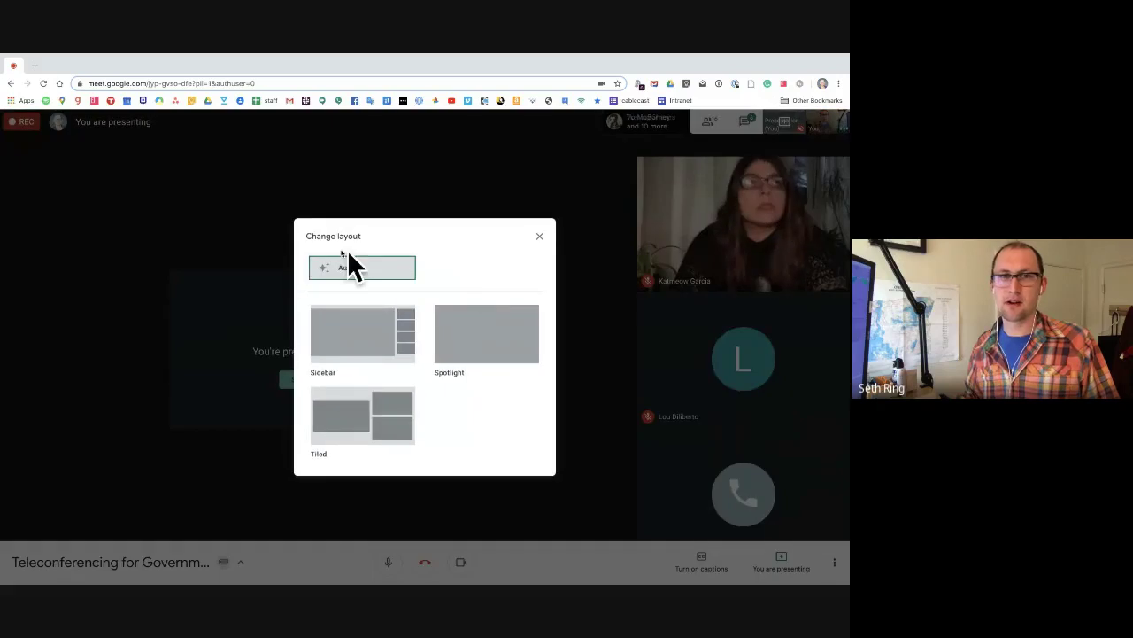
pyautogui.click(475, 348)
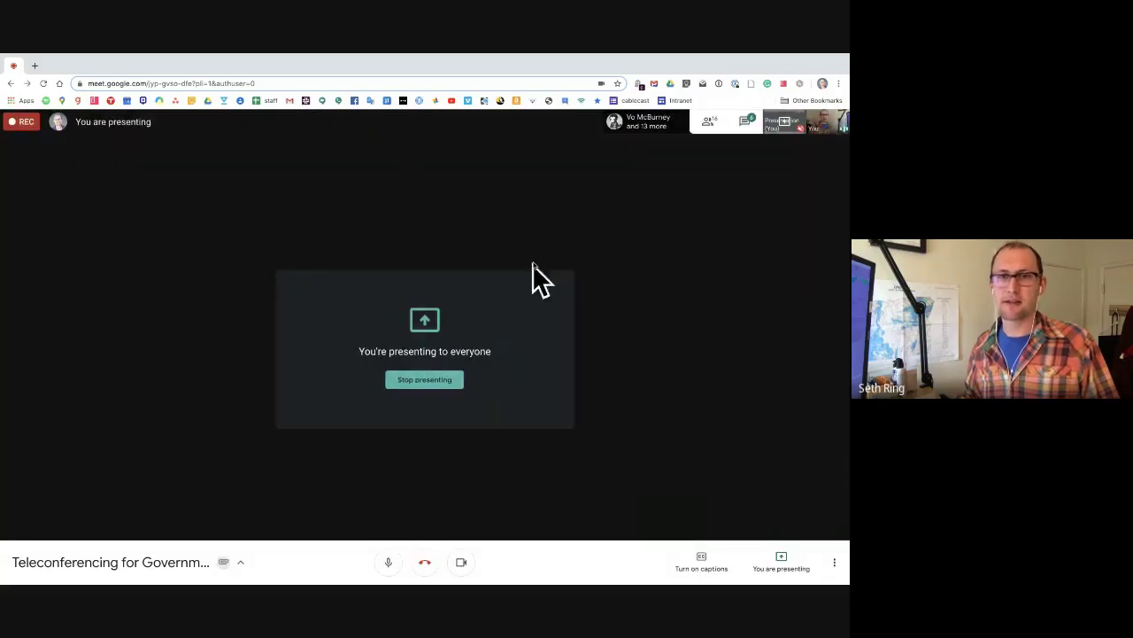
# - Change the meeting layout to Sidebar
pyautogui.click(834, 563)
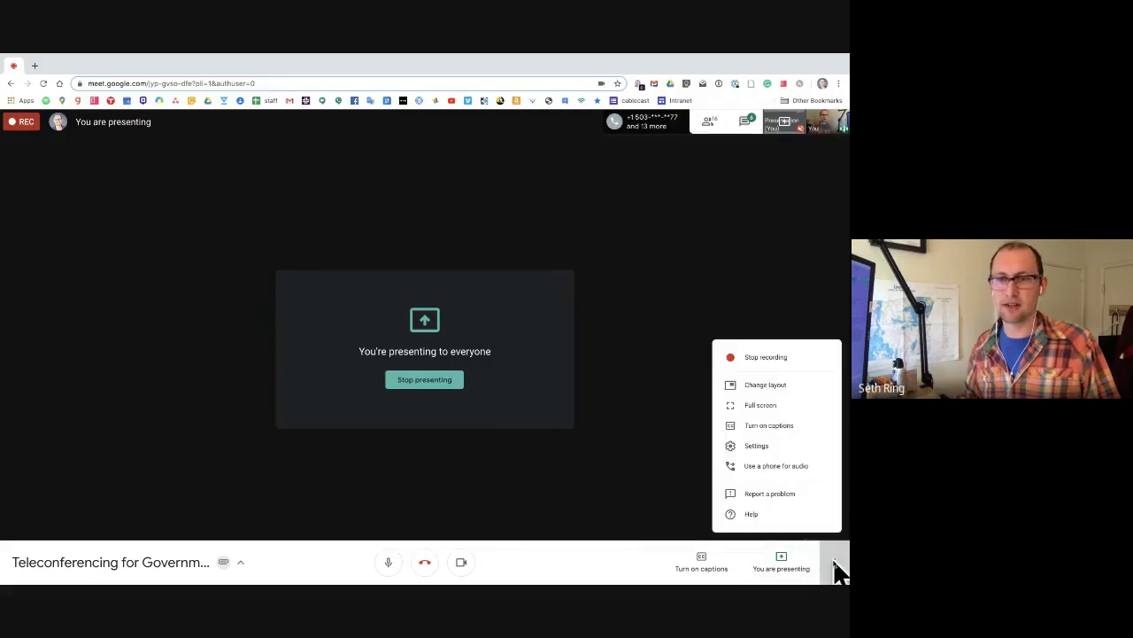
pyautogui.click(772, 390)
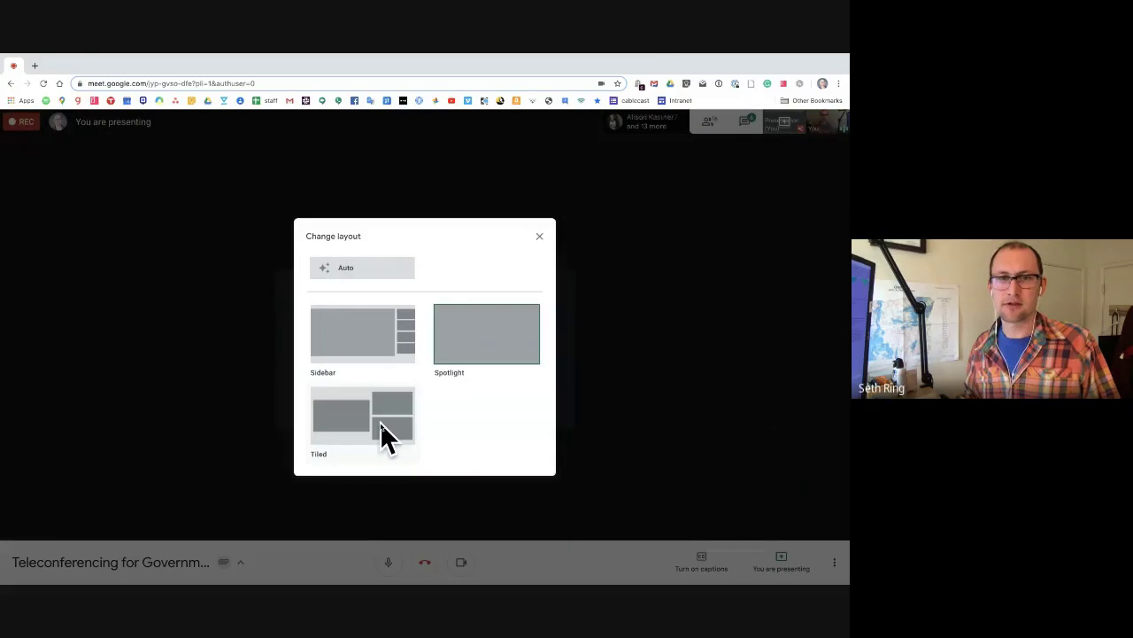
pyautogui.click(379, 363)
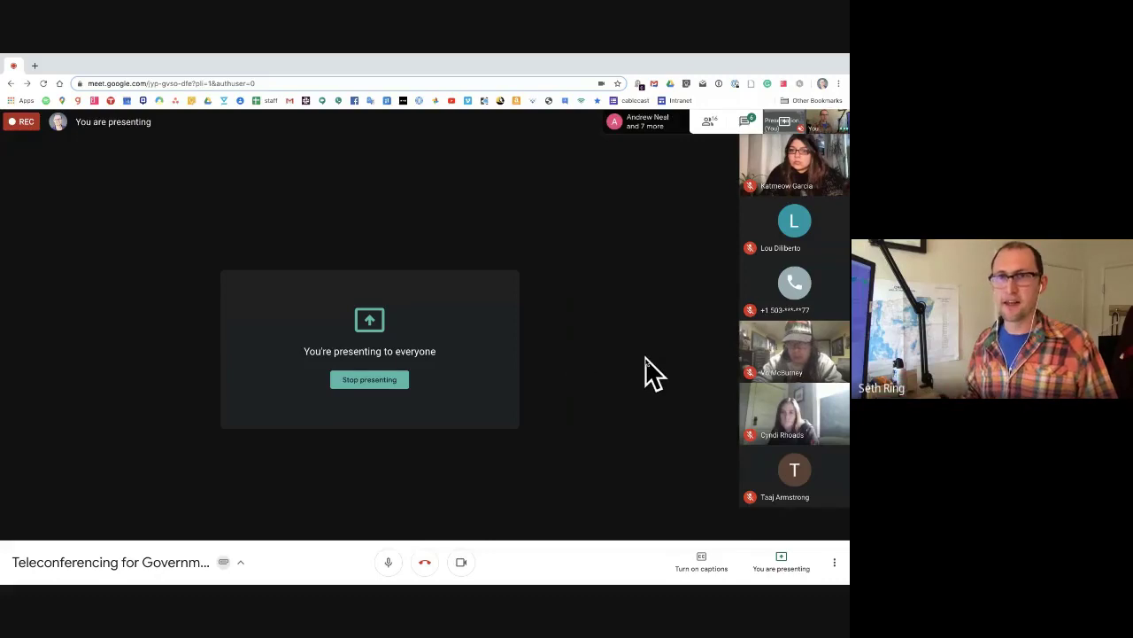
# - Switch the meeting view to full screen
pyautogui.click(832, 562)
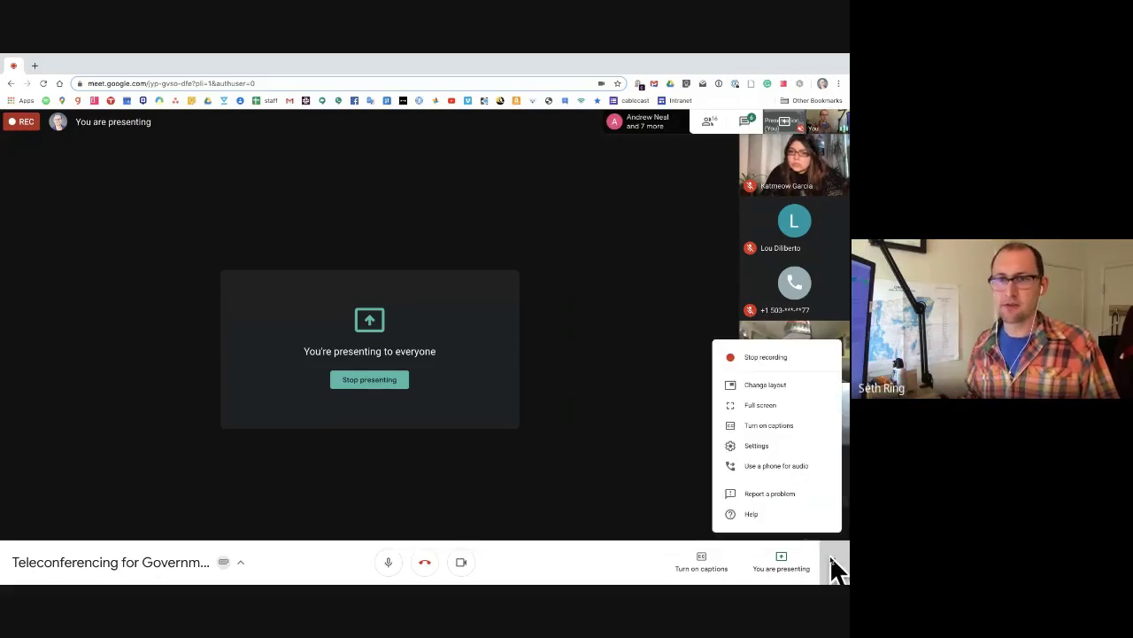
pyautogui.click(762, 404)
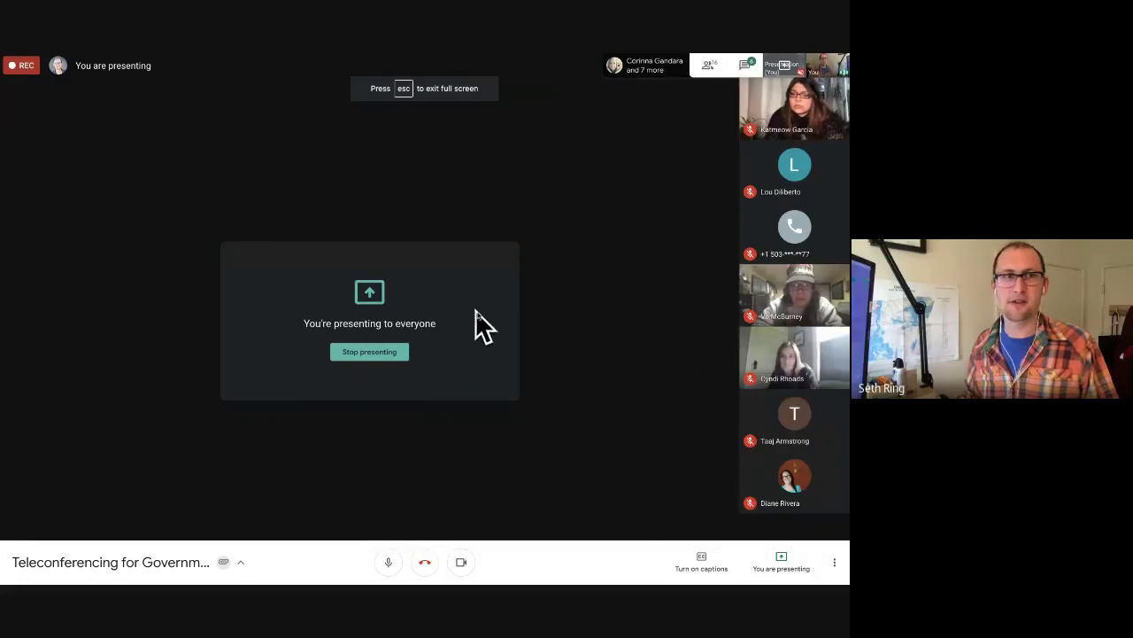
# - View the available microphones in the call's audio settings, keep Default - External Microphone (Built-in), and close the settings
pyautogui.click(837, 563)
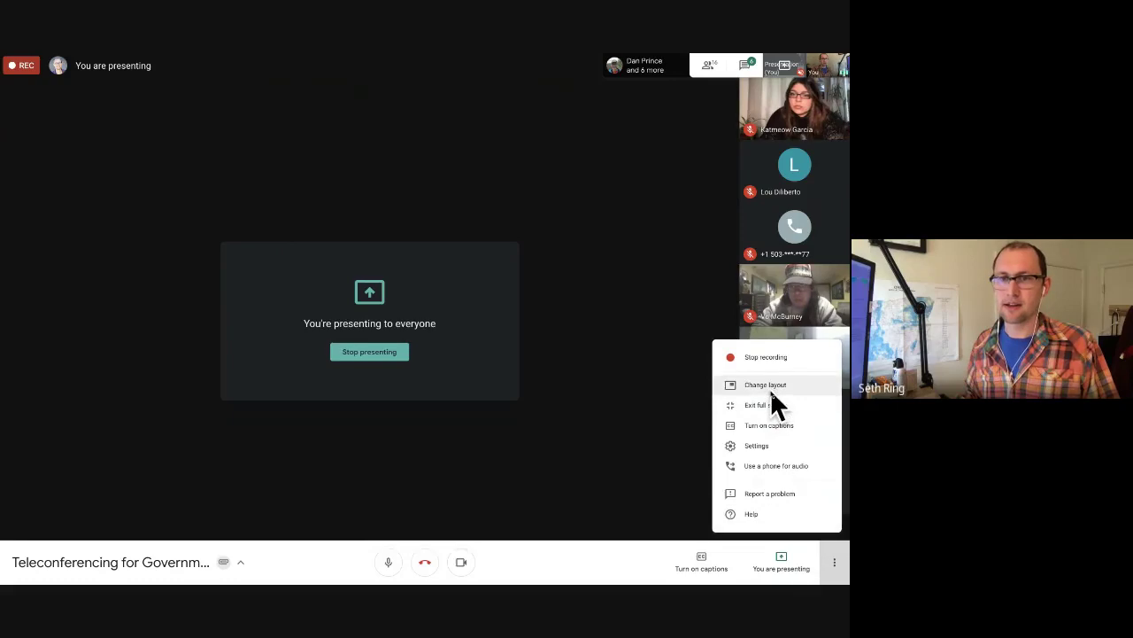
pyautogui.click(778, 442)
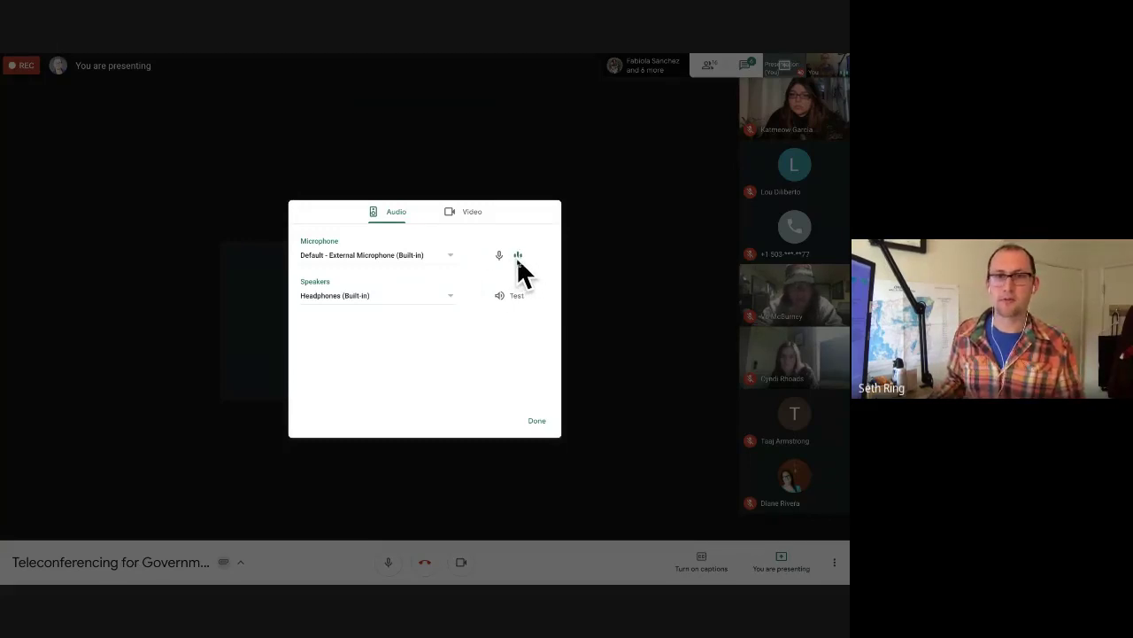
pyautogui.click(420, 254)
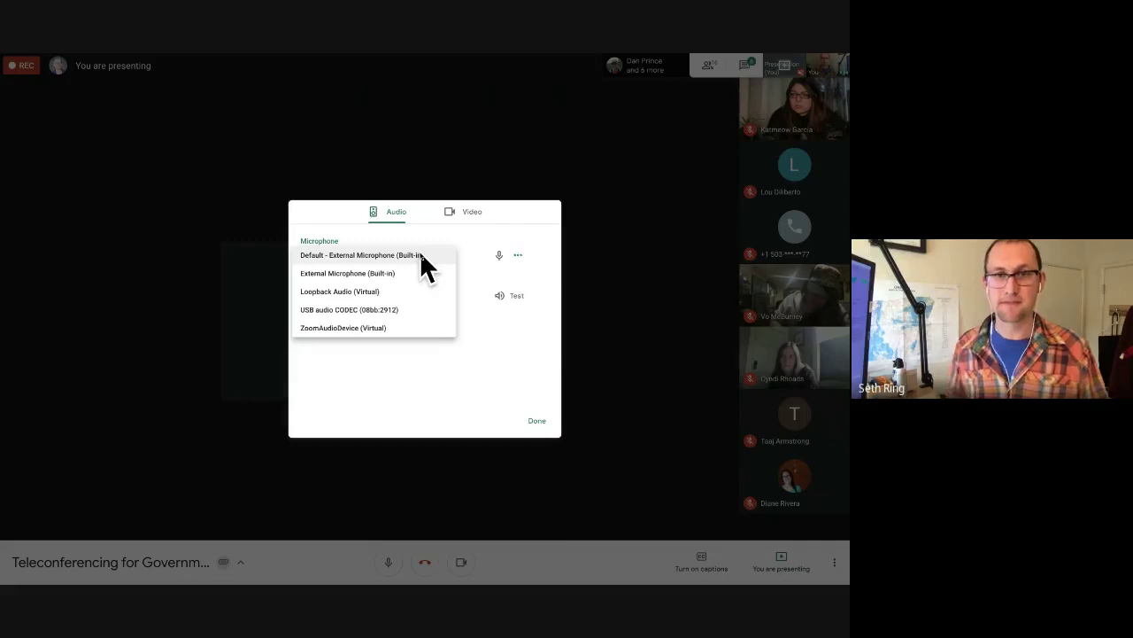
pyautogui.click(303, 253)
pyautogui.click(240, 271)
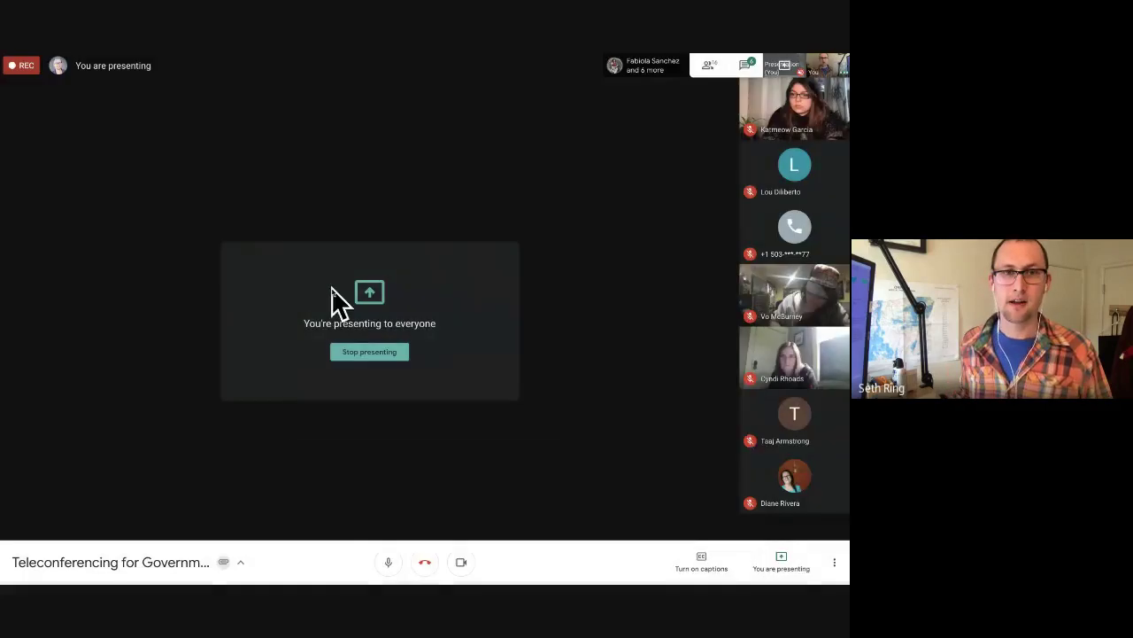
# - View the available speakers in the call's audio settings, choose Headphones (Built-in), and finish the settings
pyautogui.click(834, 562)
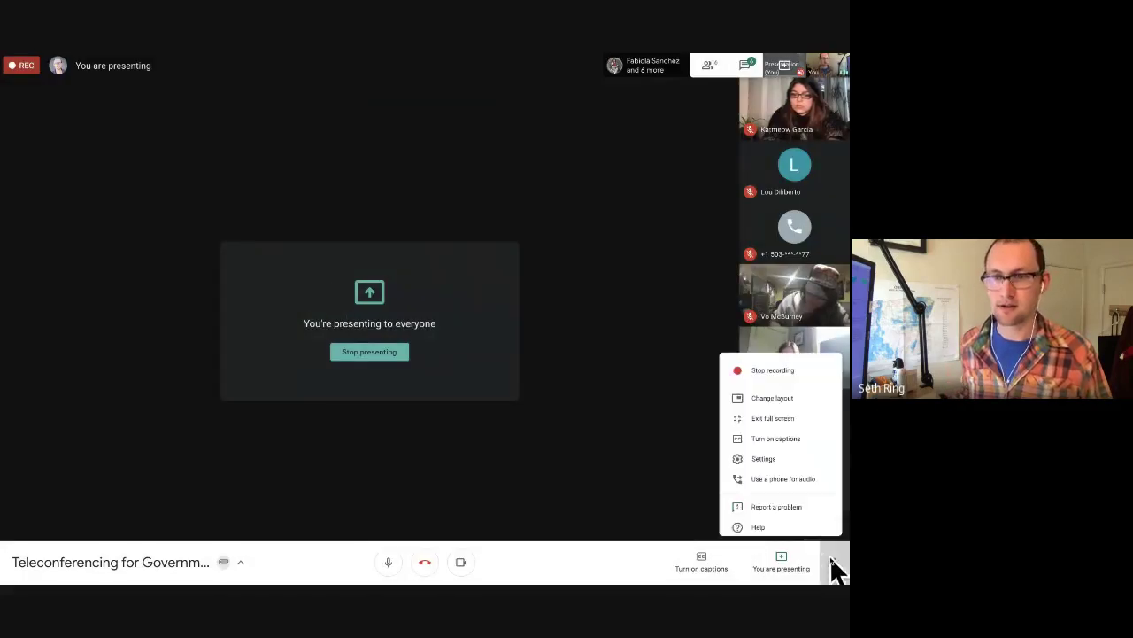
pyautogui.click(785, 444)
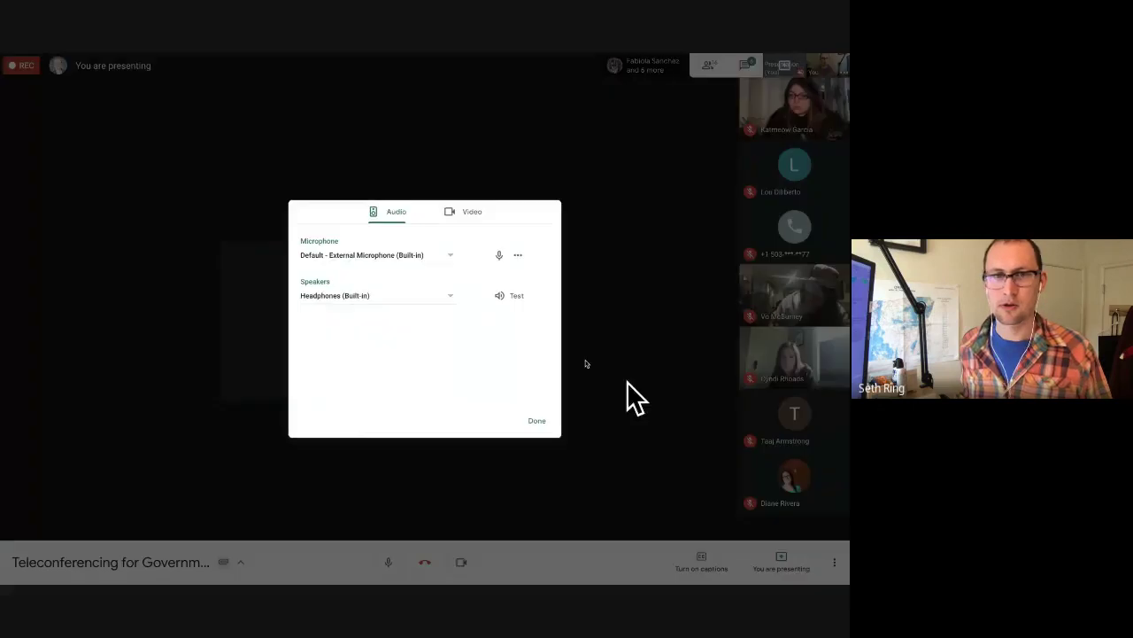
pyautogui.click(369, 294)
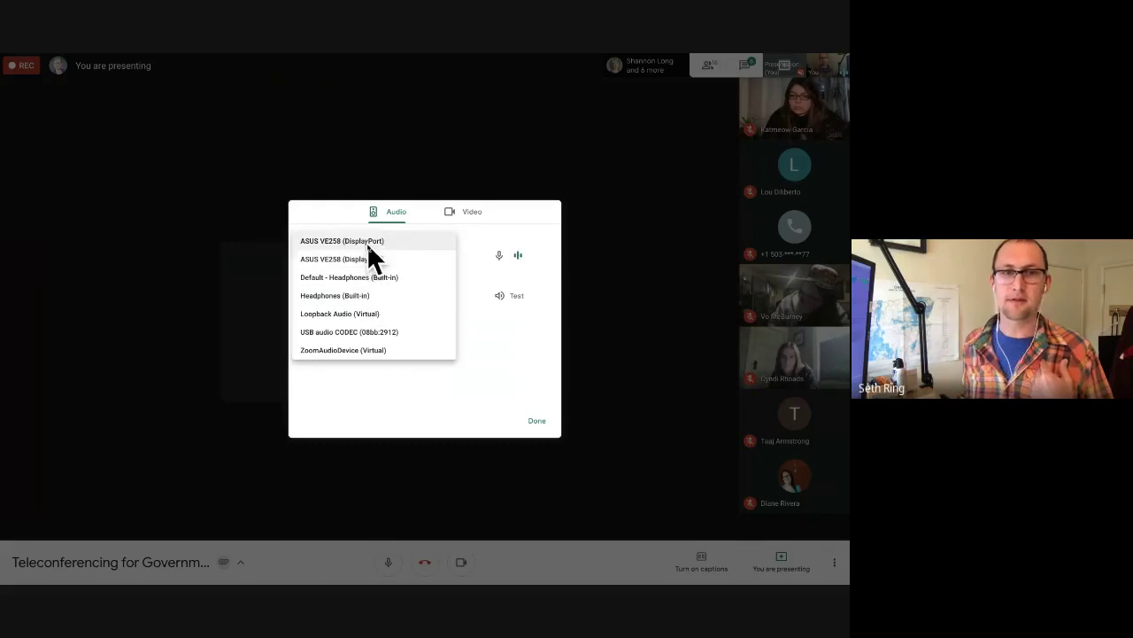
pyautogui.click(366, 295)
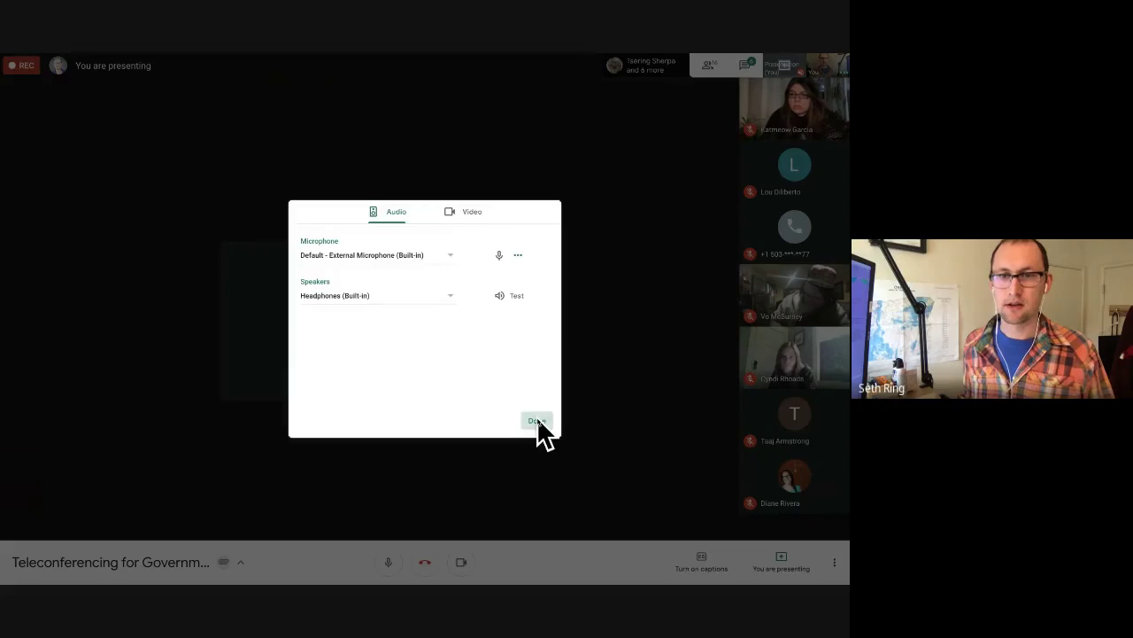
pyautogui.click(538, 422)
pyautogui.click(836, 563)
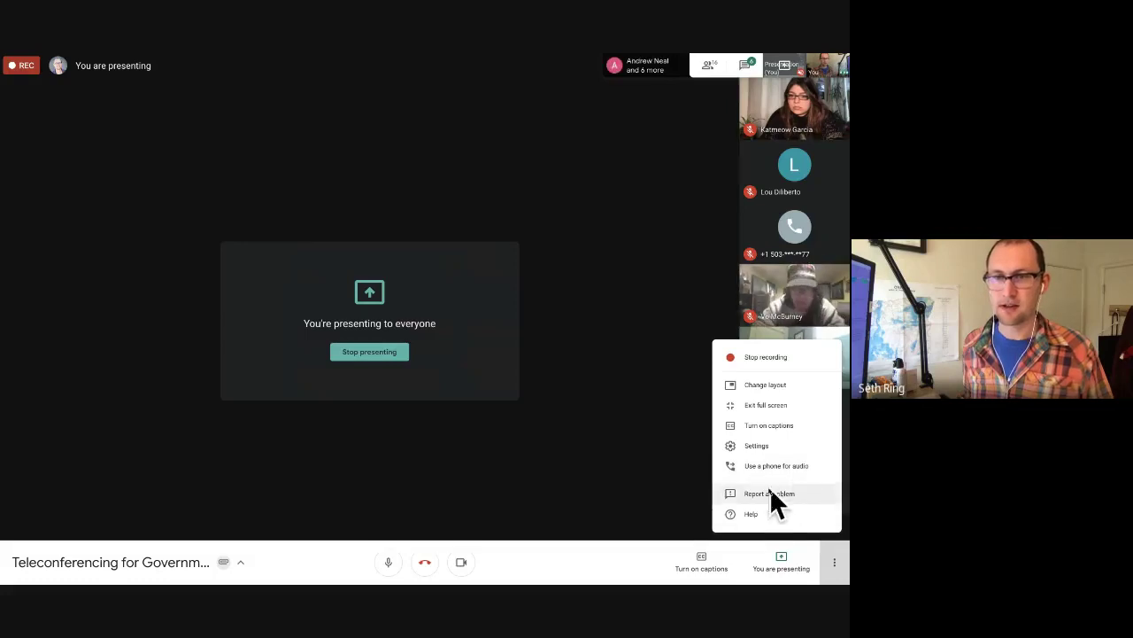
pyautogui.click(617, 417)
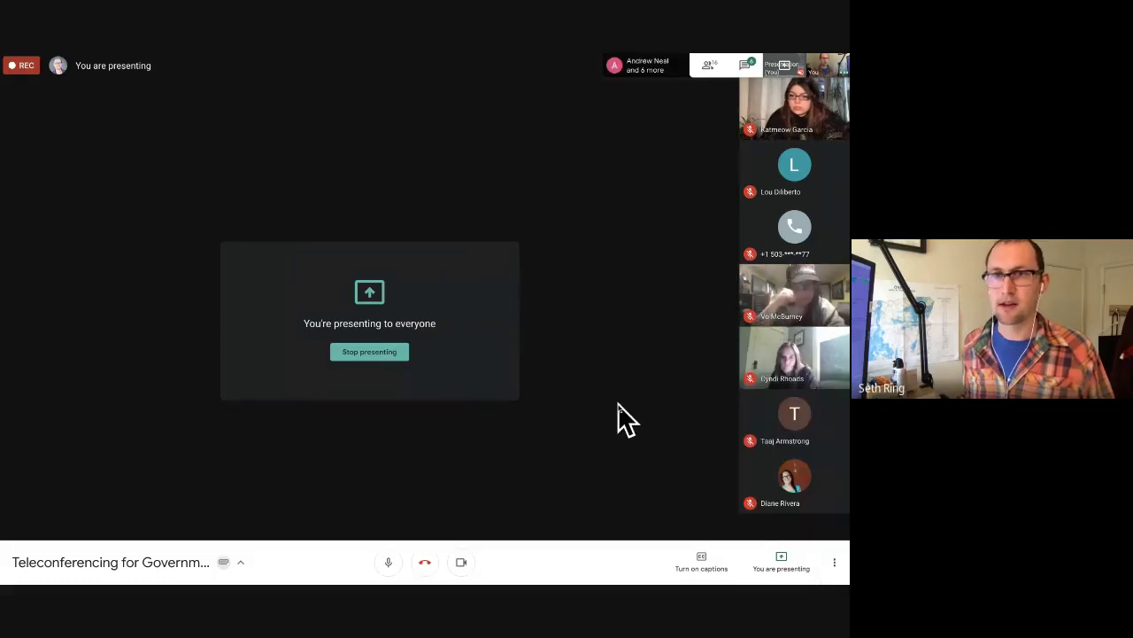
# - View the meeting chat, and show the phone caller's controls in the participant list
pyautogui.click(749, 69)
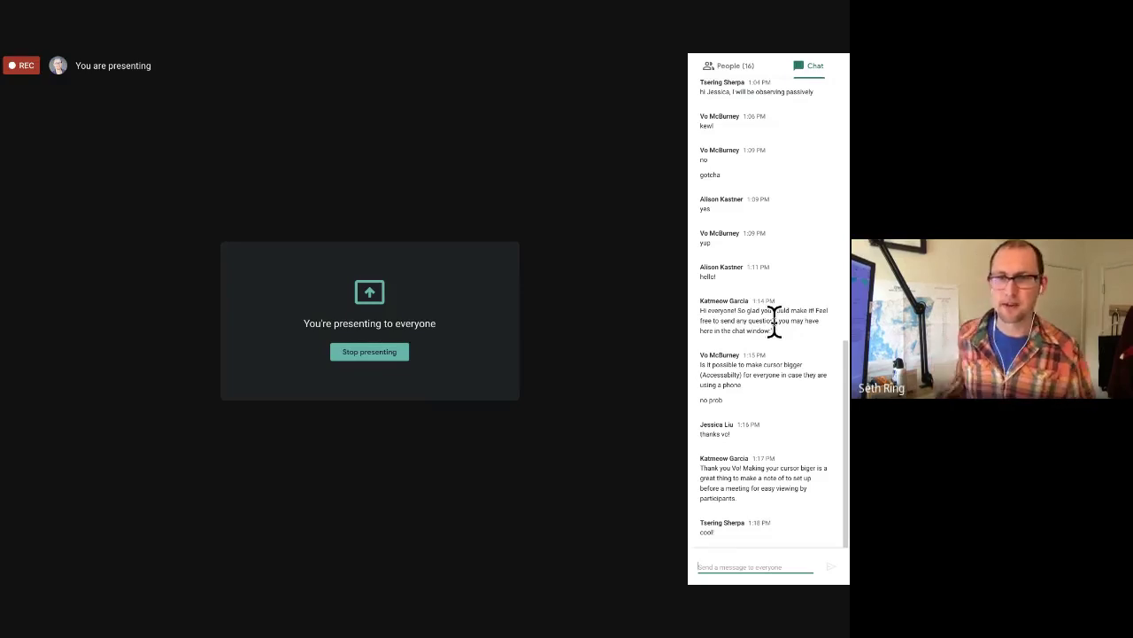
pyautogui.click(726, 71)
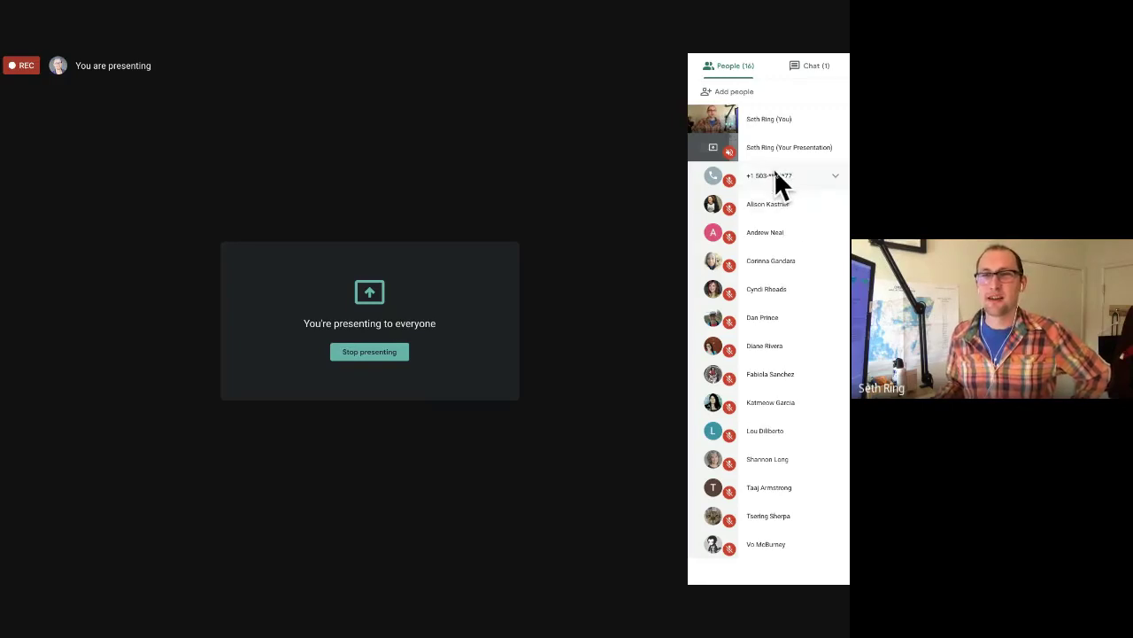
pyautogui.click(835, 177)
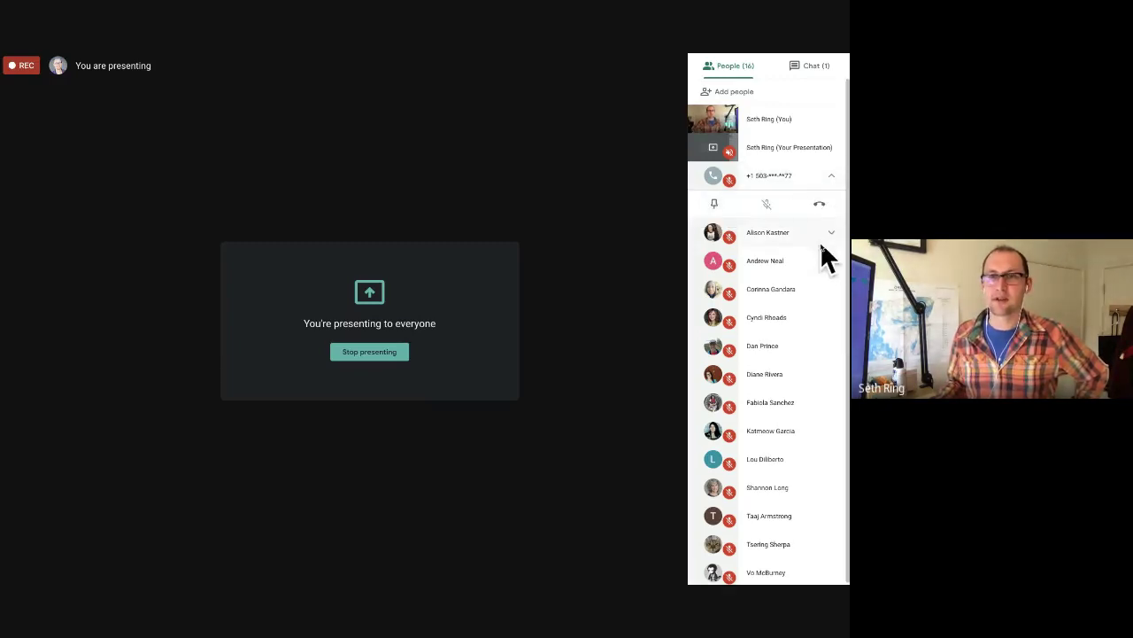
pyautogui.scroll(-1, 773, 442)
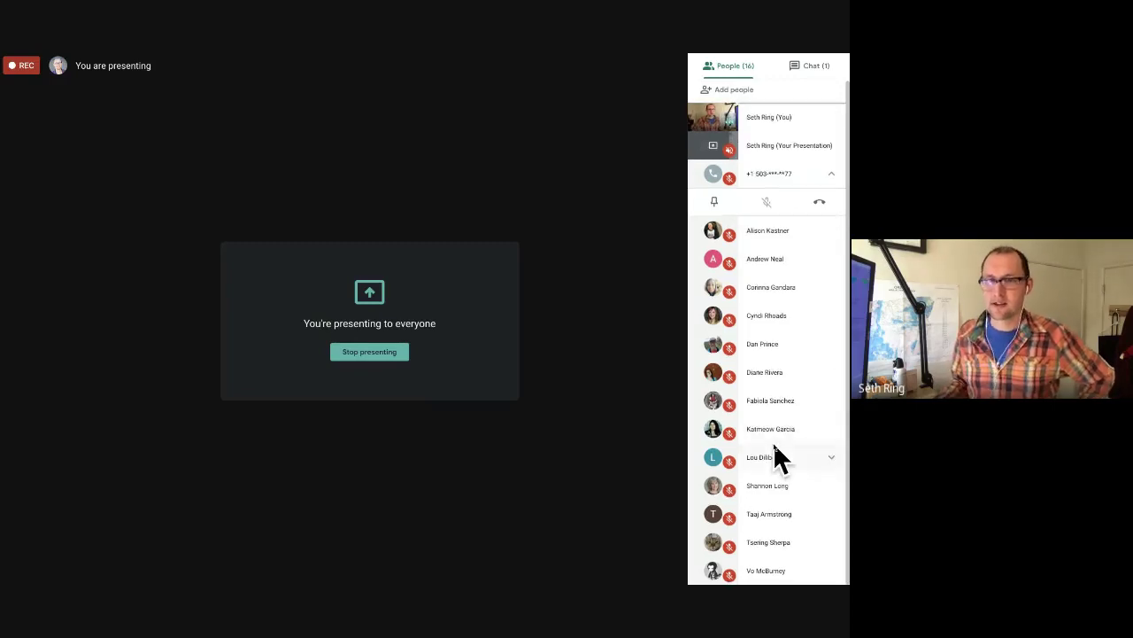
# - Pin the video of the last participant in the list to the main view
pyautogui.click(832, 572)
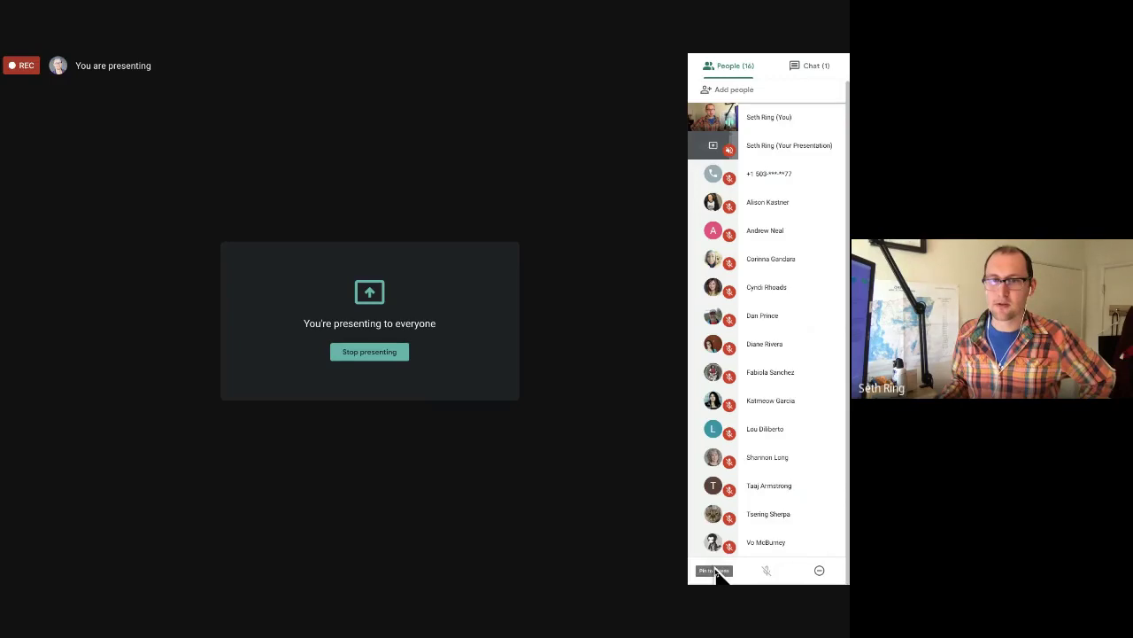
pyautogui.click(715, 571)
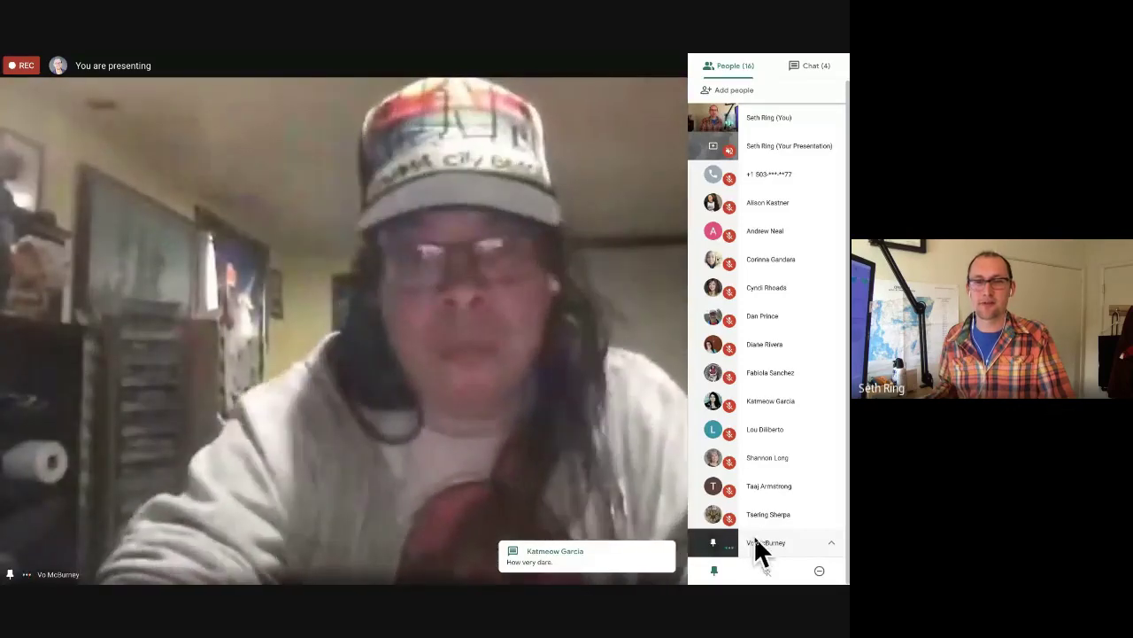
# - Mute the pinned participant for everyone in the call and unpin their video
pyautogui.moveTo(421, 341)
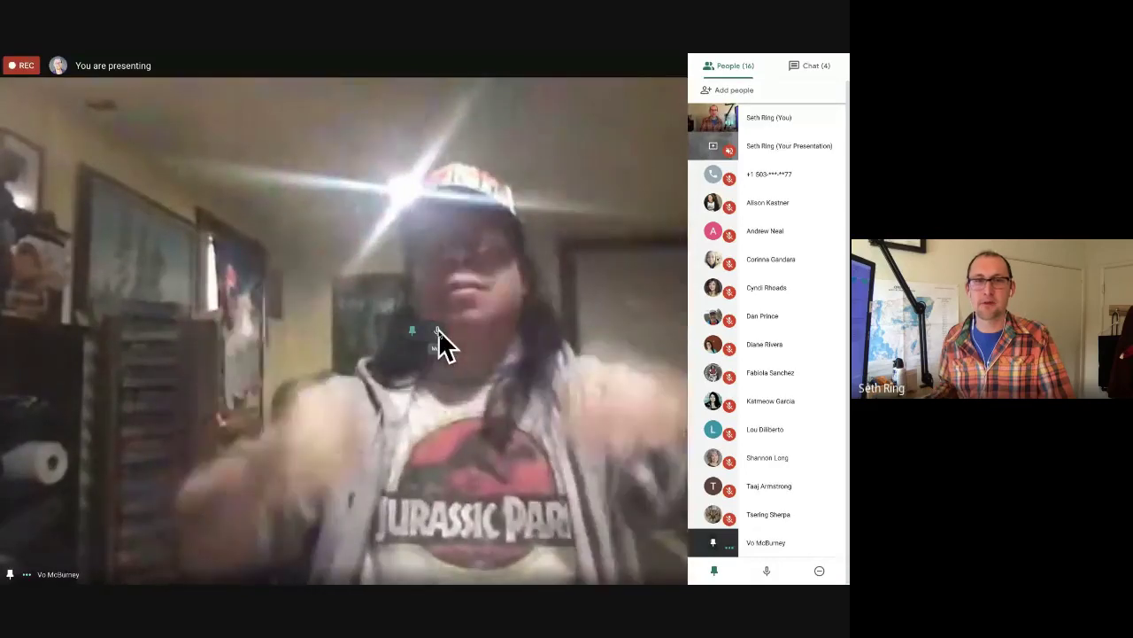
pyautogui.click(437, 331)
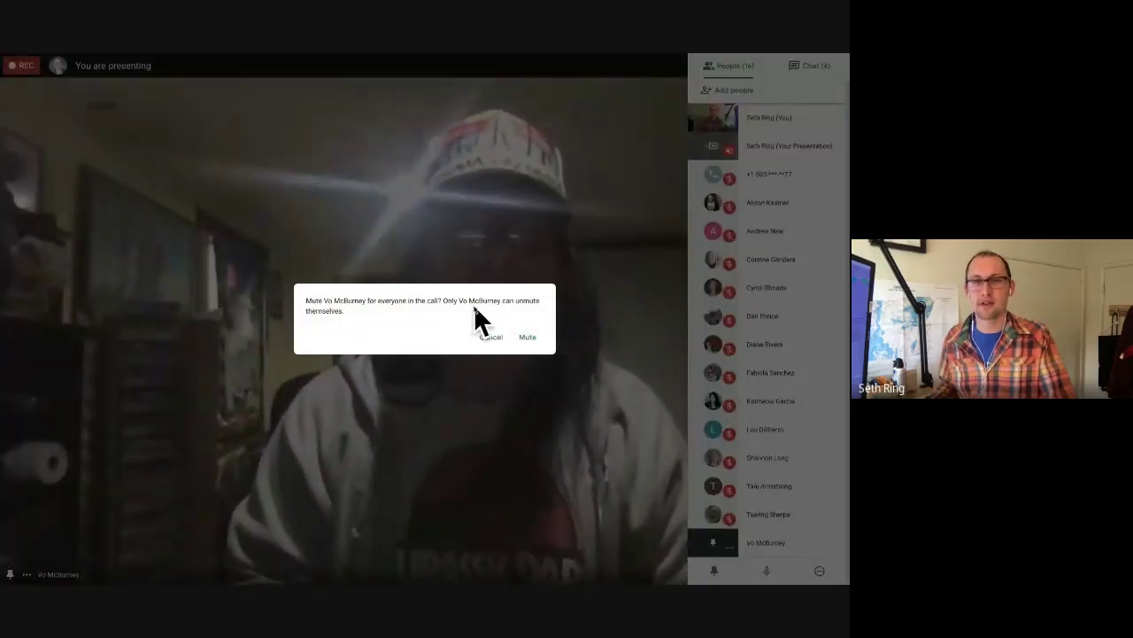
pyautogui.click(527, 337)
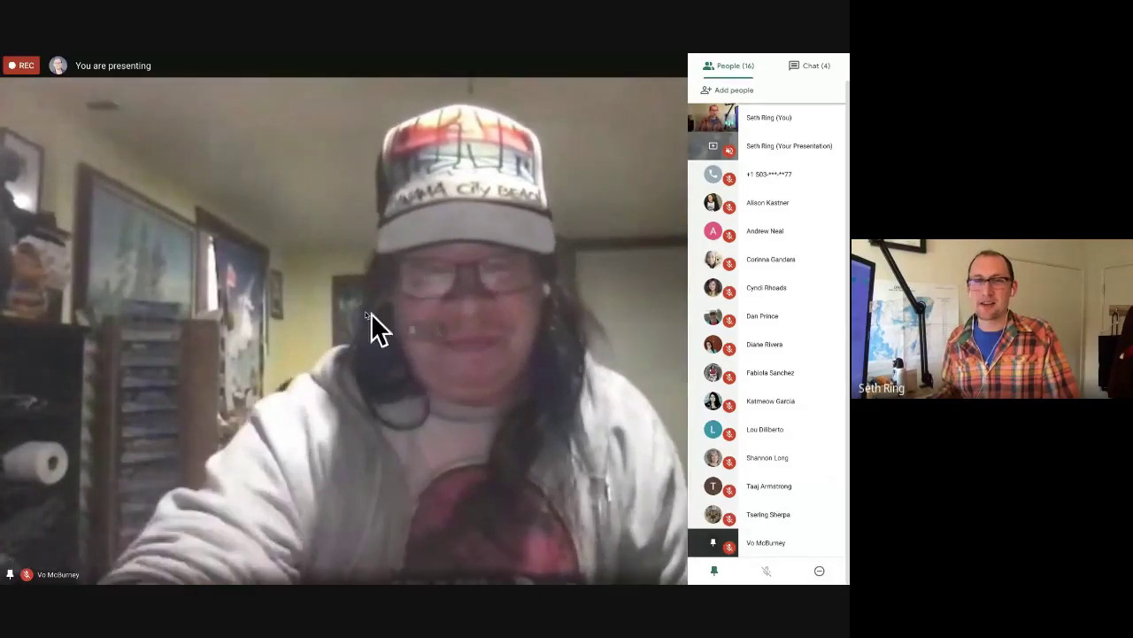
pyautogui.click(411, 325)
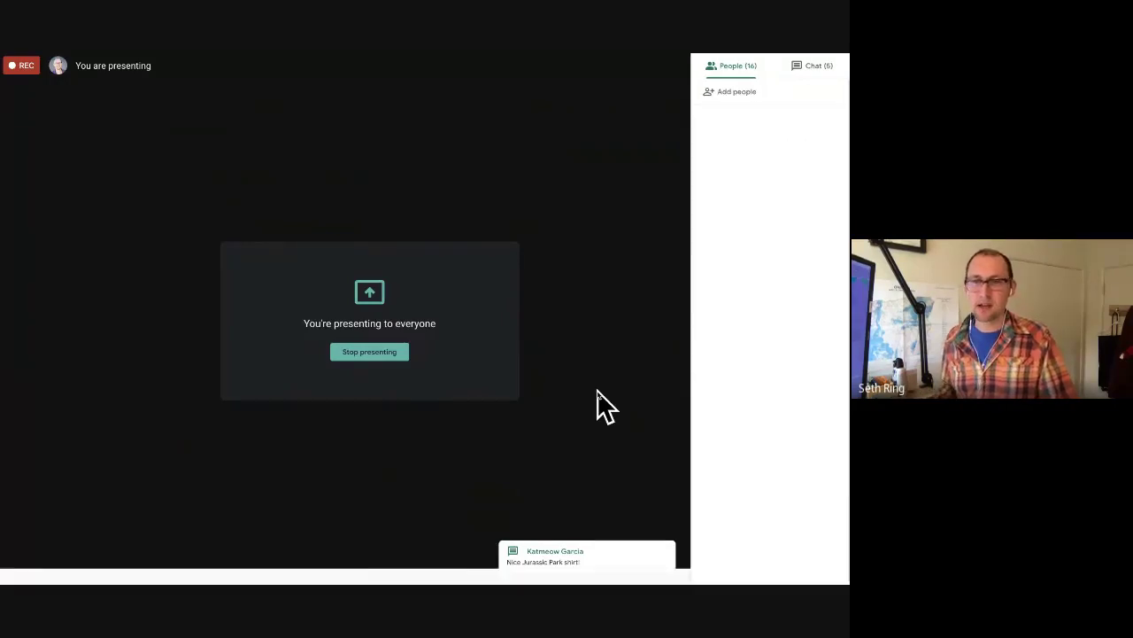
# - Show the pin, mute and remove controls of the participant listed below the phone caller, and check the meeting chat
pyautogui.click(705, 66)
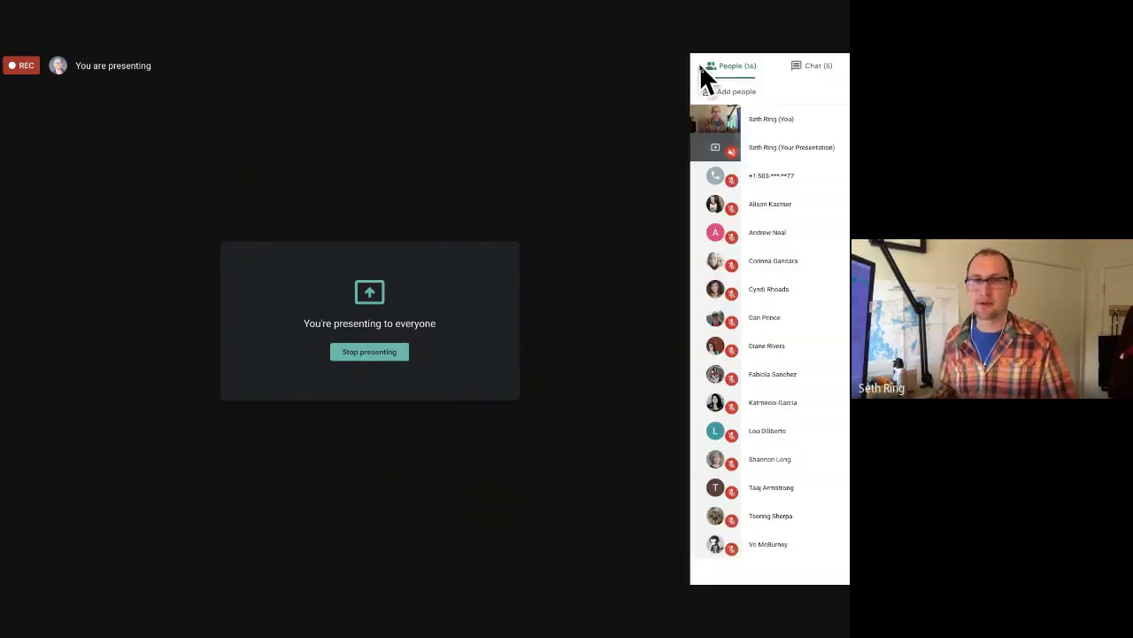
pyautogui.click(832, 206)
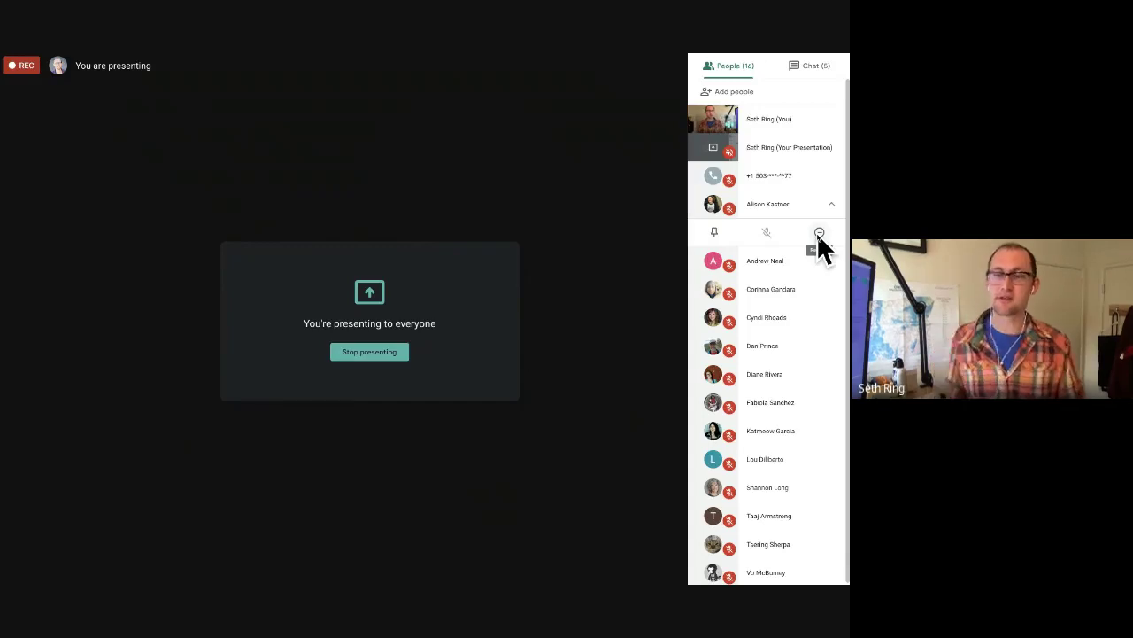
pyautogui.click(802, 65)
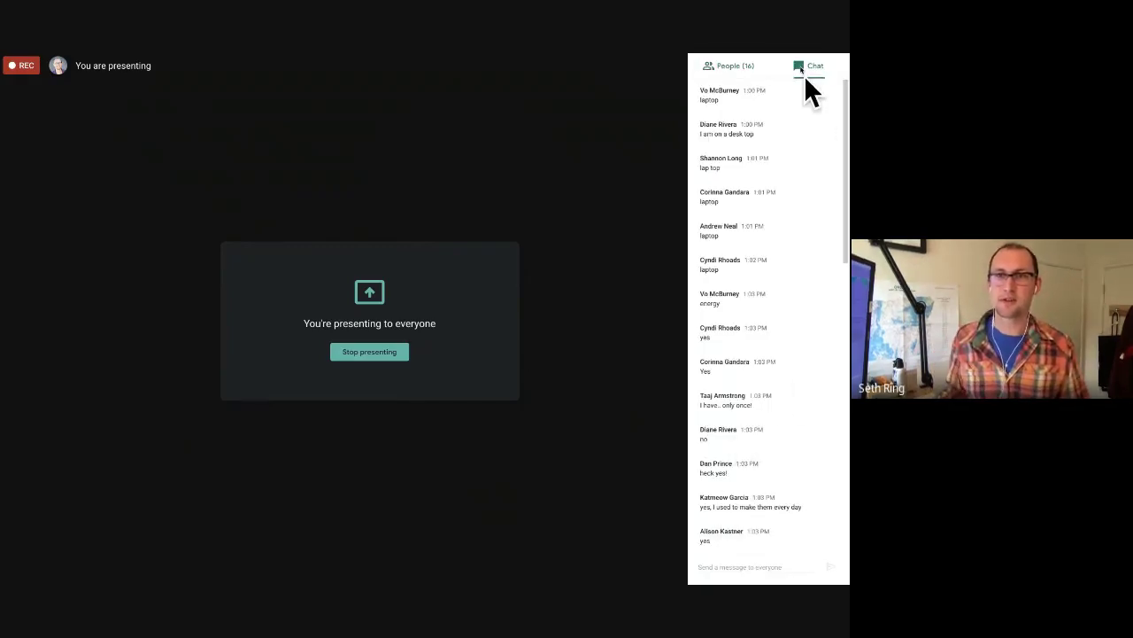
pyautogui.click(722, 65)
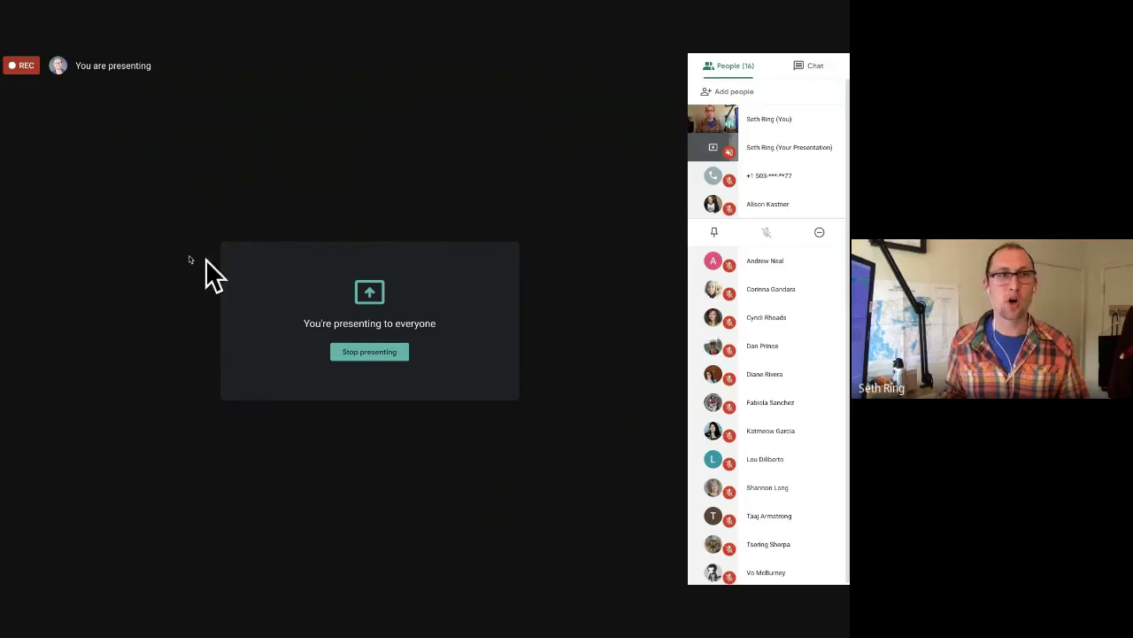
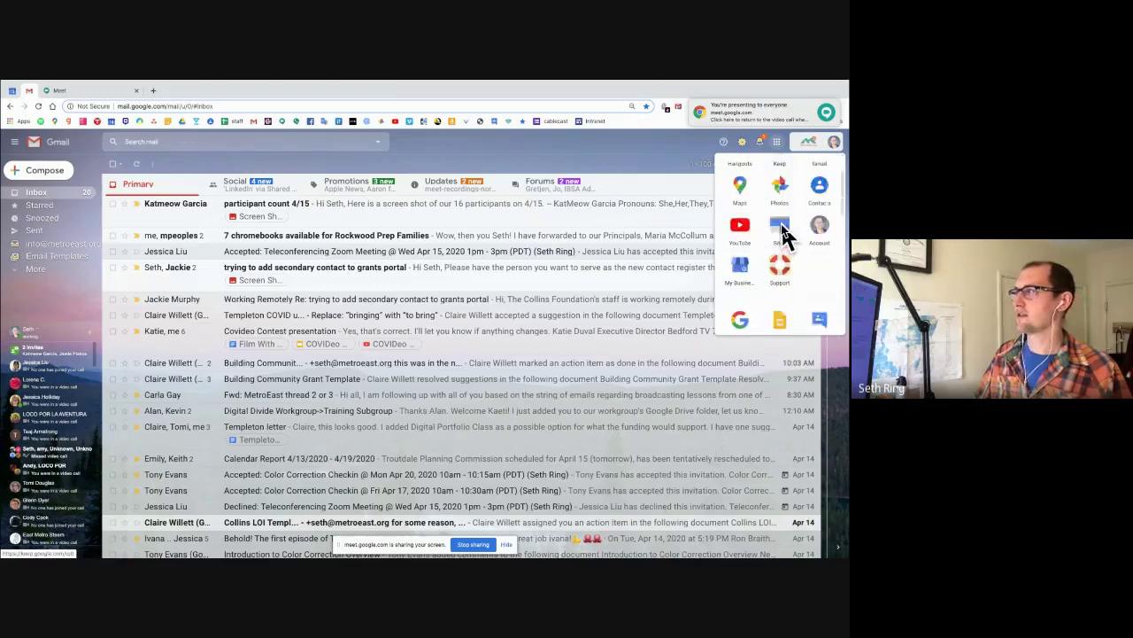
# - Switch from Gmail to the Google Meet home page, and start and join a meeting nicknamed "random meeting"
pyautogui.scroll(5, 780, 221)
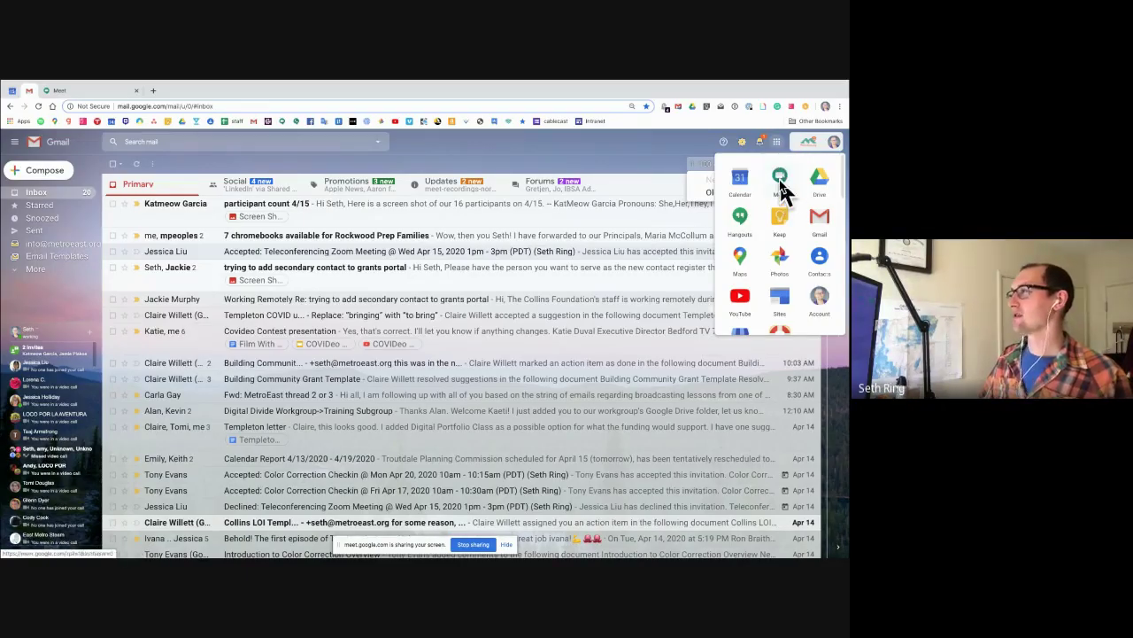
pyautogui.click(98, 92)
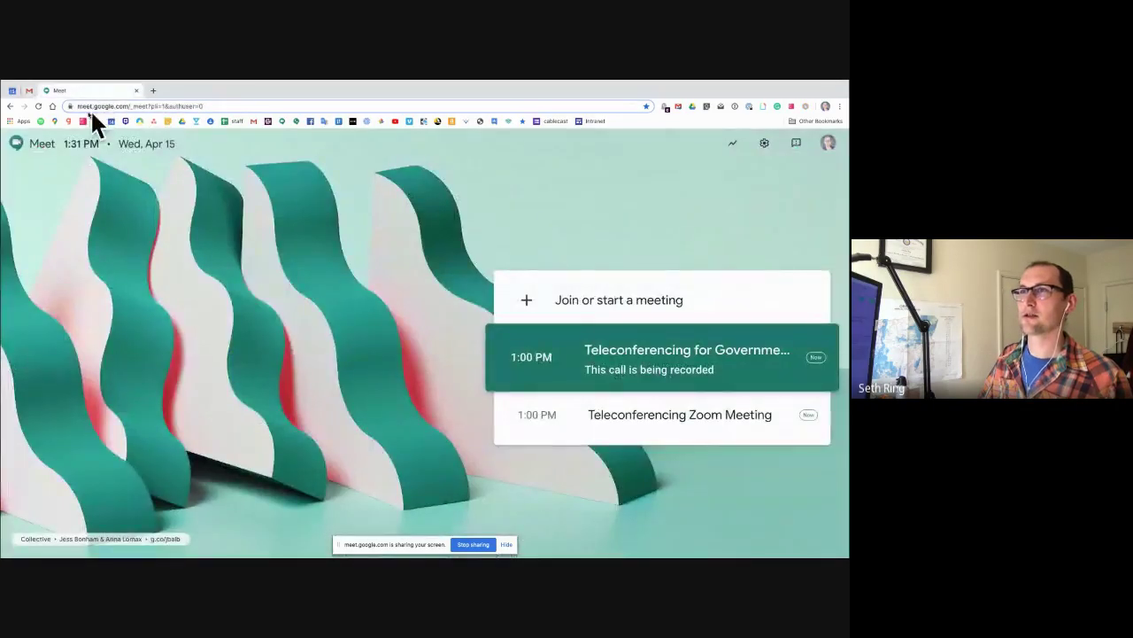
pyautogui.click(654, 301)
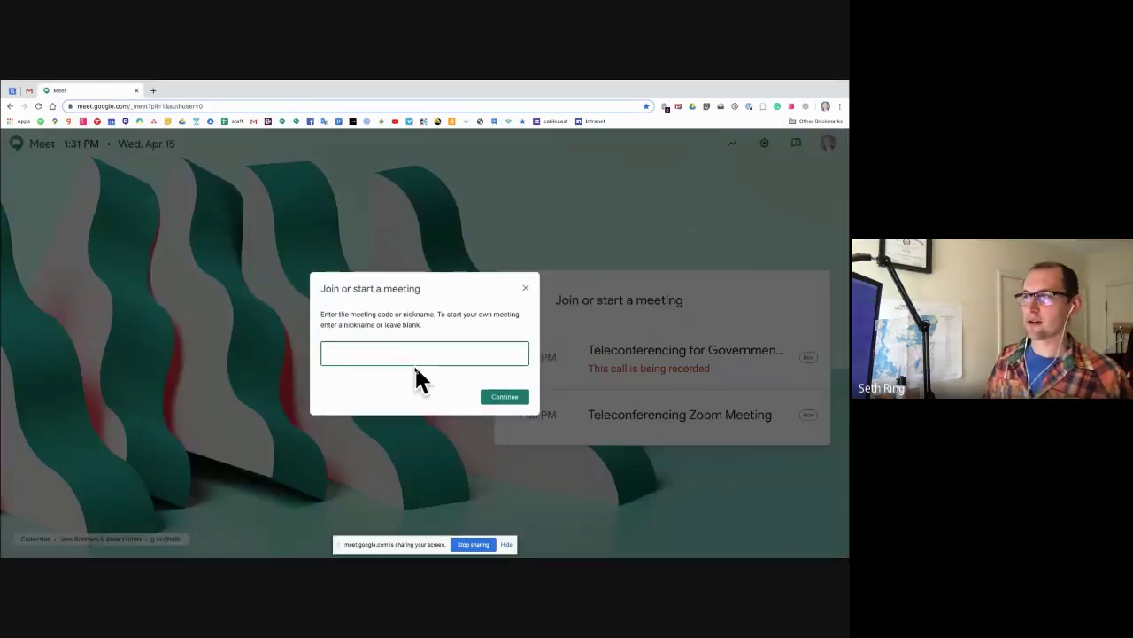
pyautogui.write('random meeting')
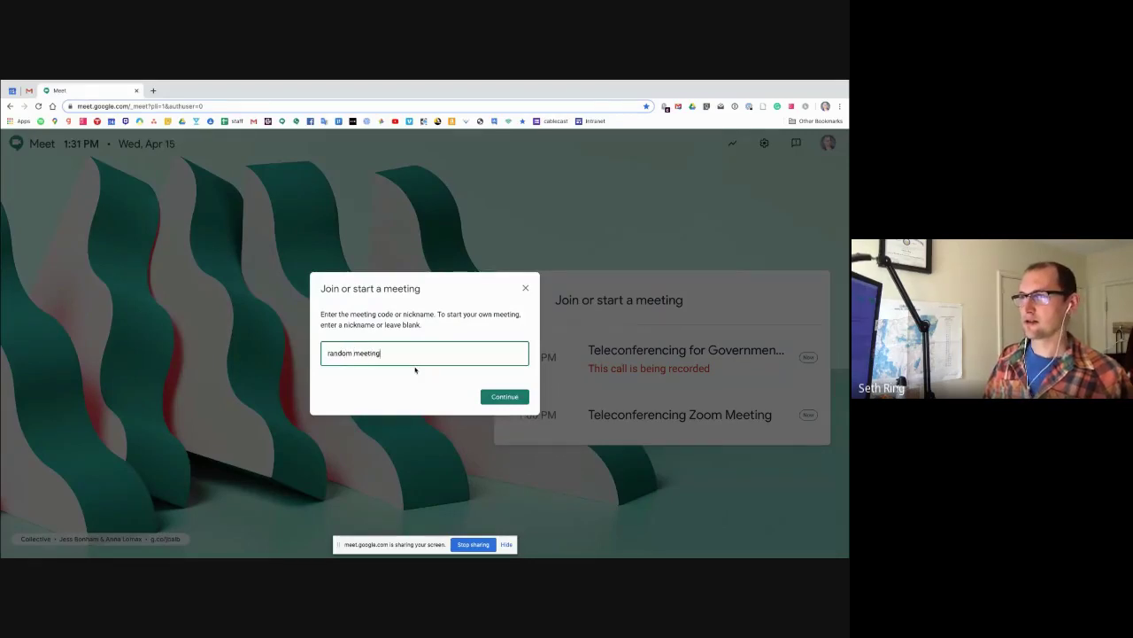
pyautogui.press('Return')
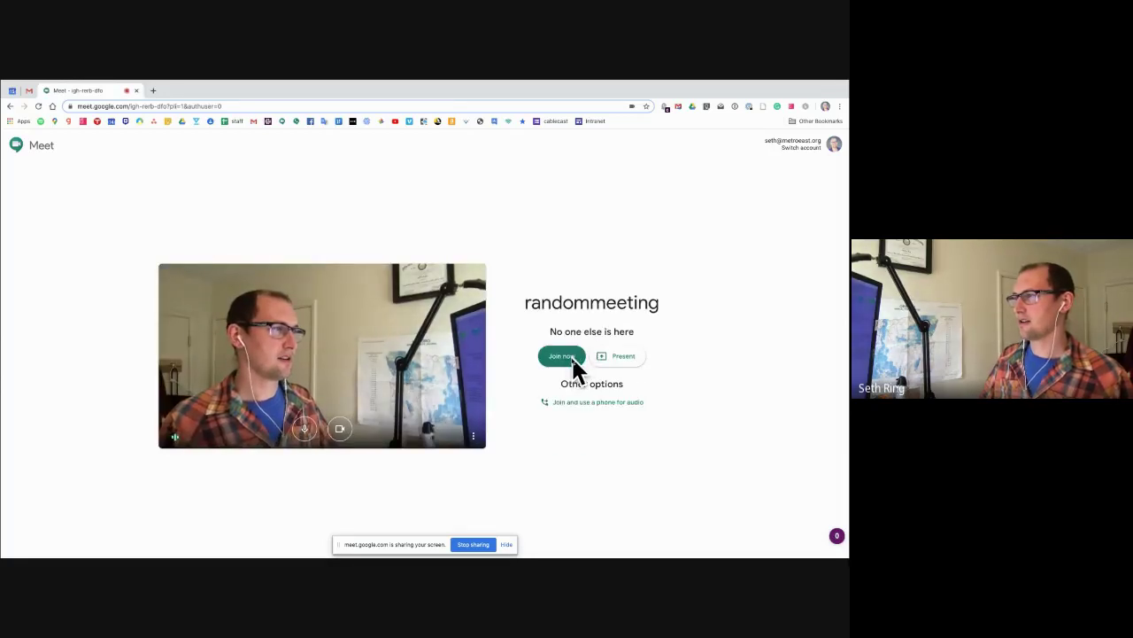
pyautogui.click(571, 355)
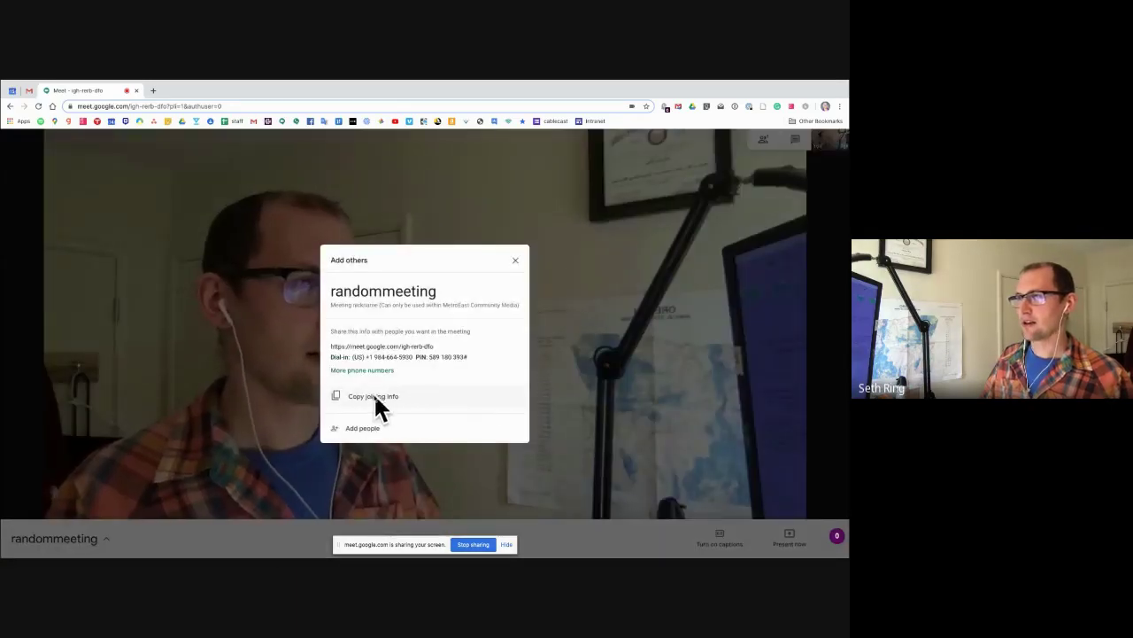
# - View the invitation suggestions for adding people to the new meeting, and close them without inviting anyone
pyautogui.click(359, 430)
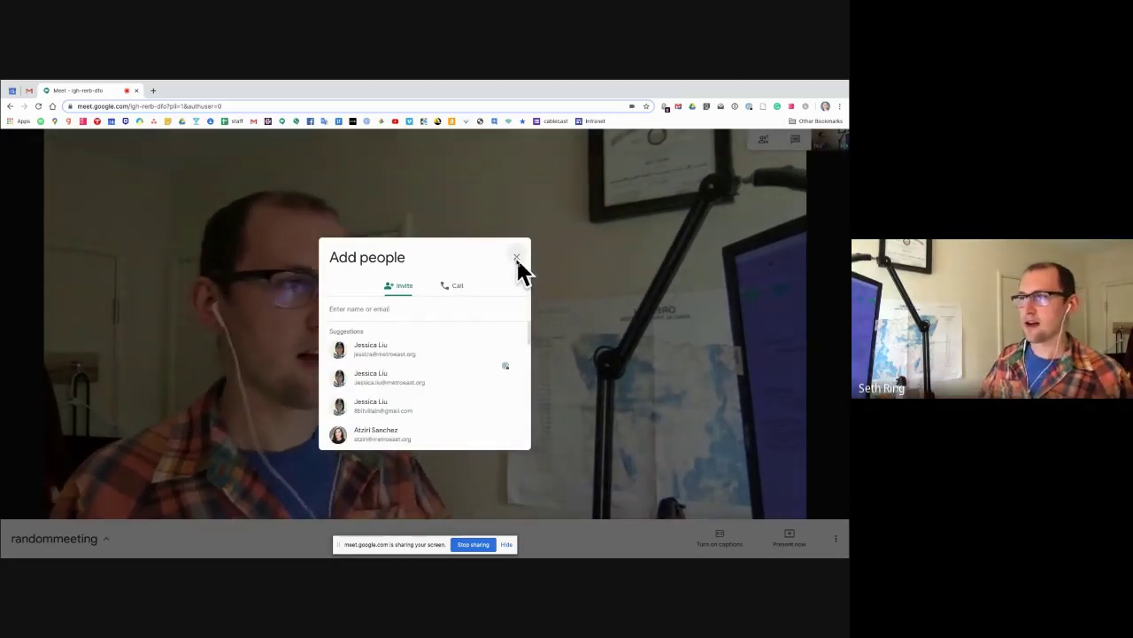
pyautogui.click(516, 257)
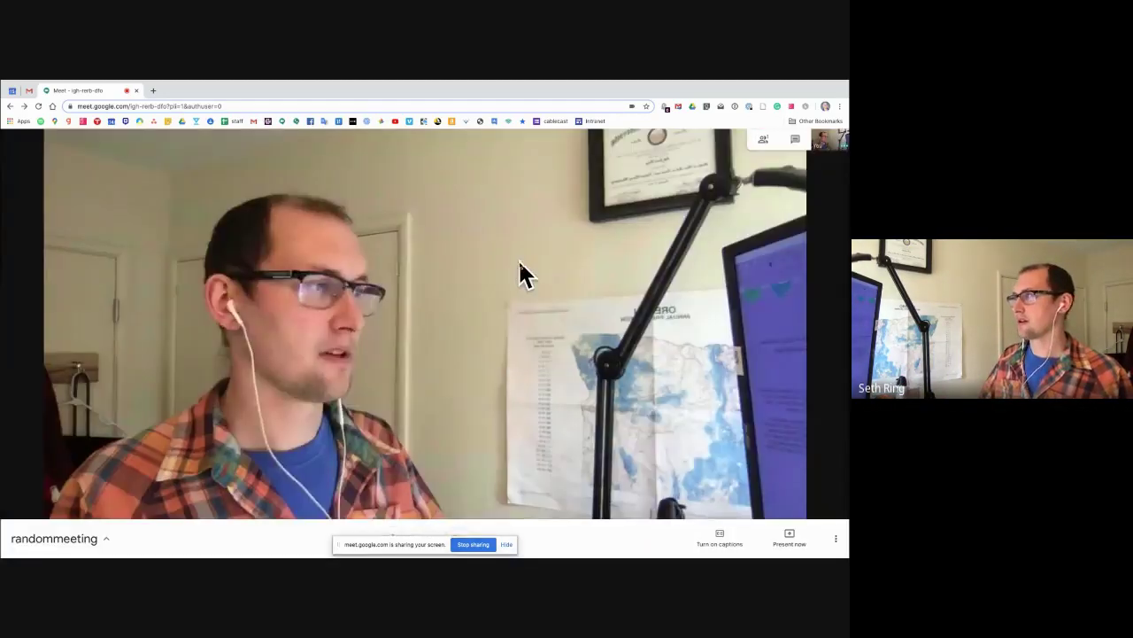
# - Show the screen choices for presenting the entire screen, select Screen 3 as an example, and cancel without sharing
pyautogui.click(793, 544)
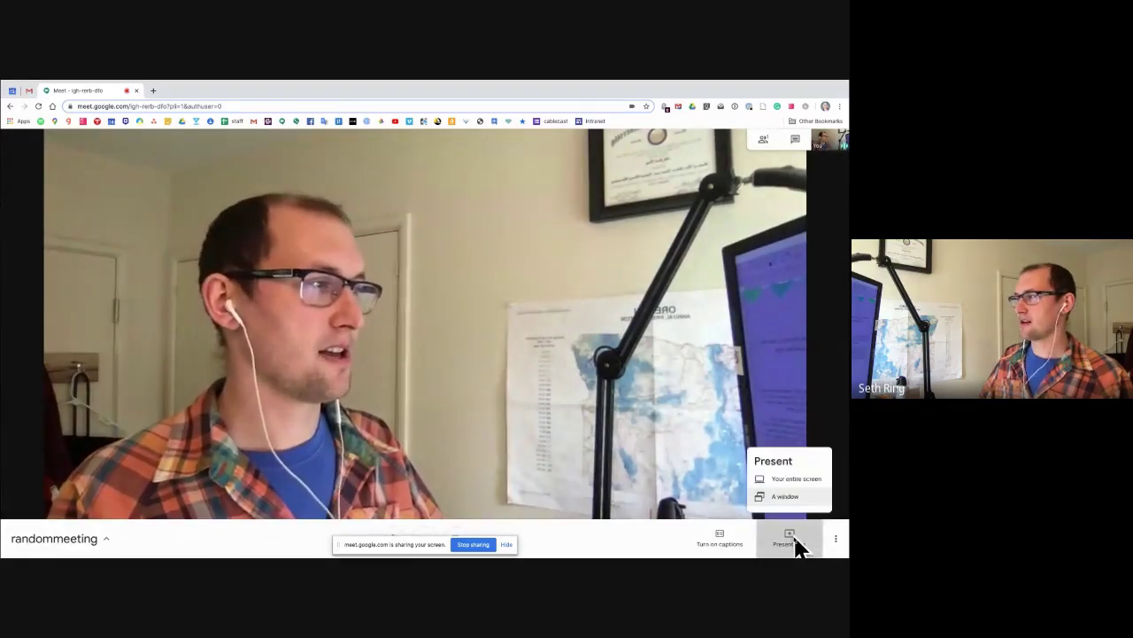
pyautogui.click(786, 478)
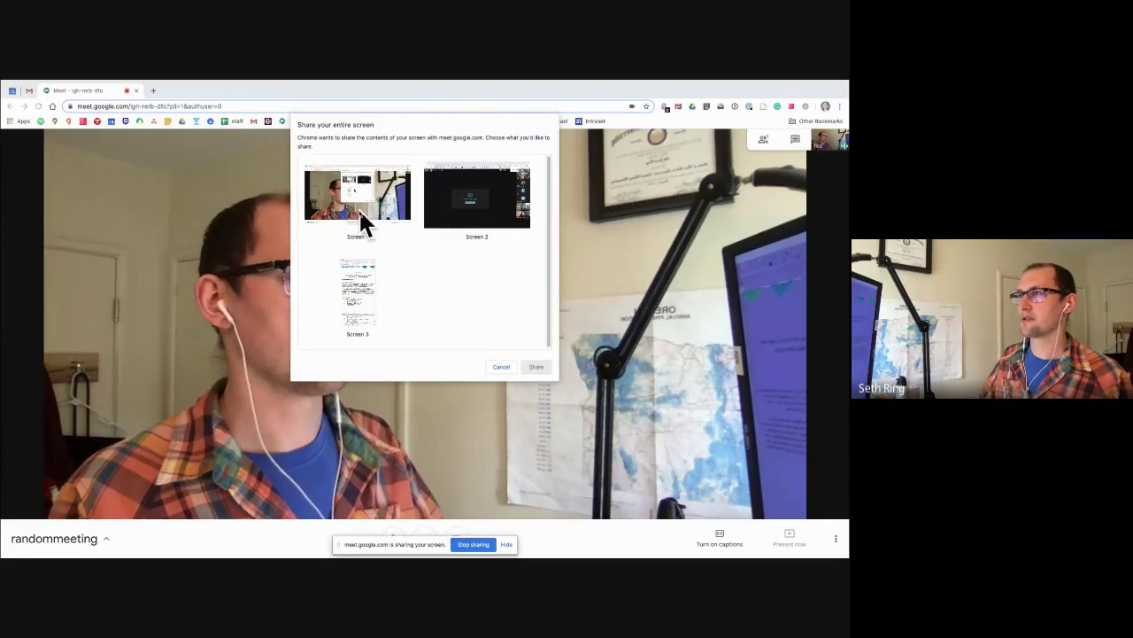
pyautogui.click(470, 217)
pyautogui.click(357, 311)
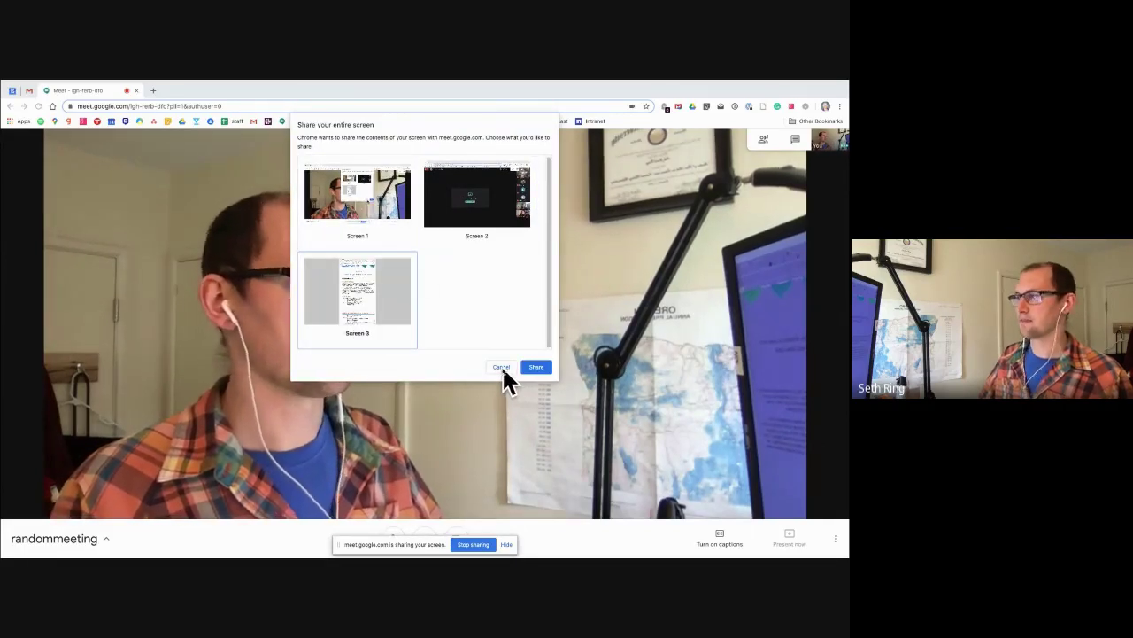
pyautogui.click(502, 366)
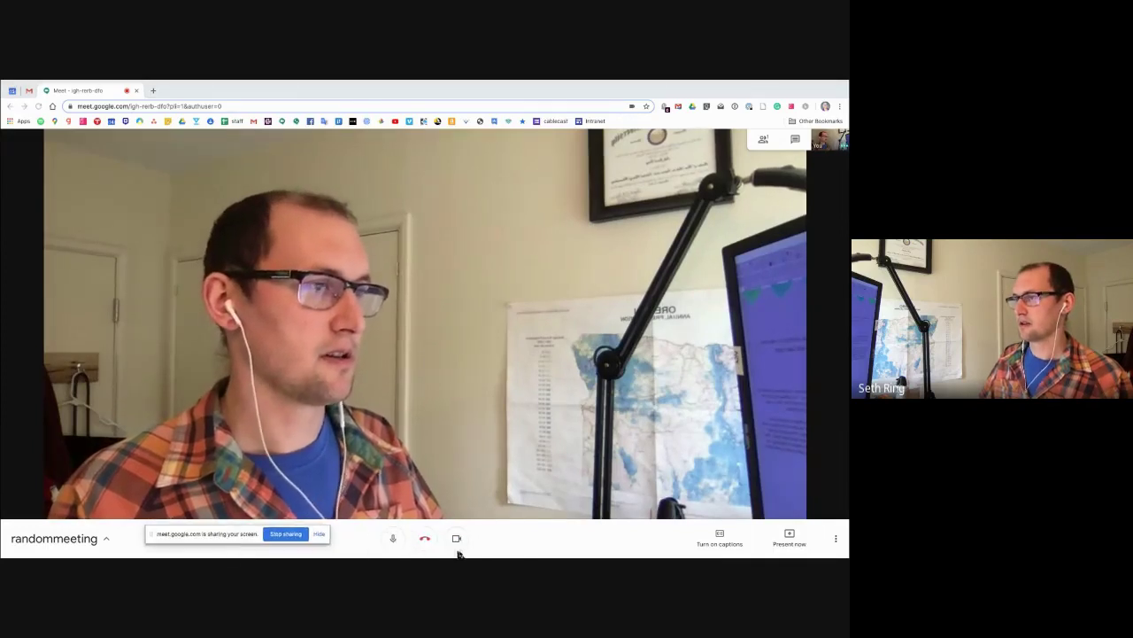
# - Leave the meeting for the Meet home page, and switch to the week view in Google Calendar
pyautogui.click(425, 538)
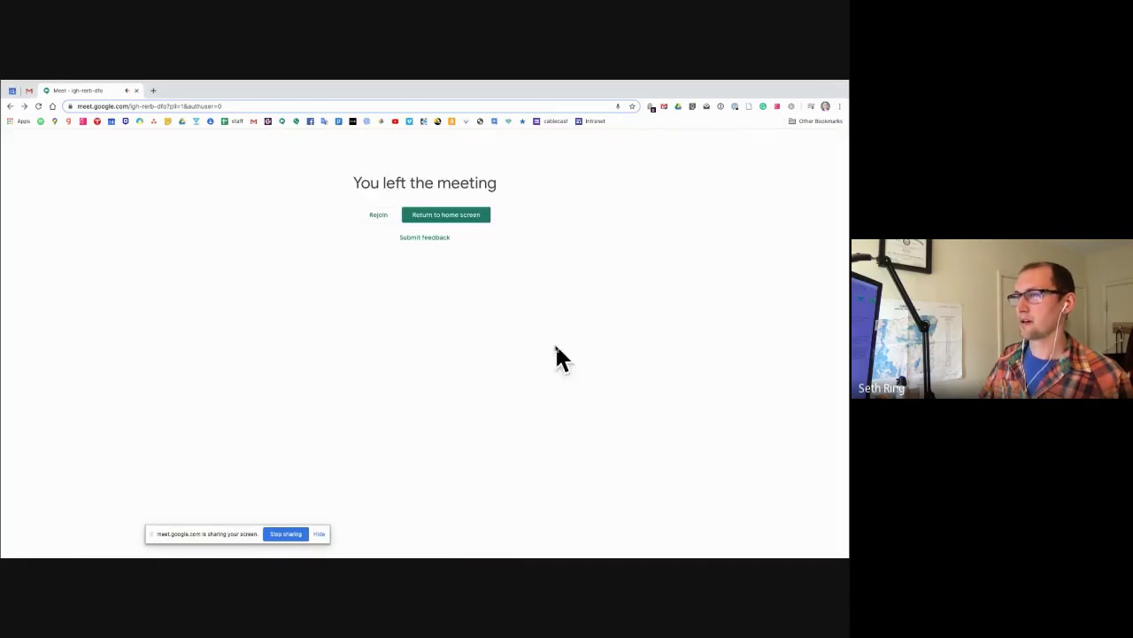
pyautogui.click(448, 216)
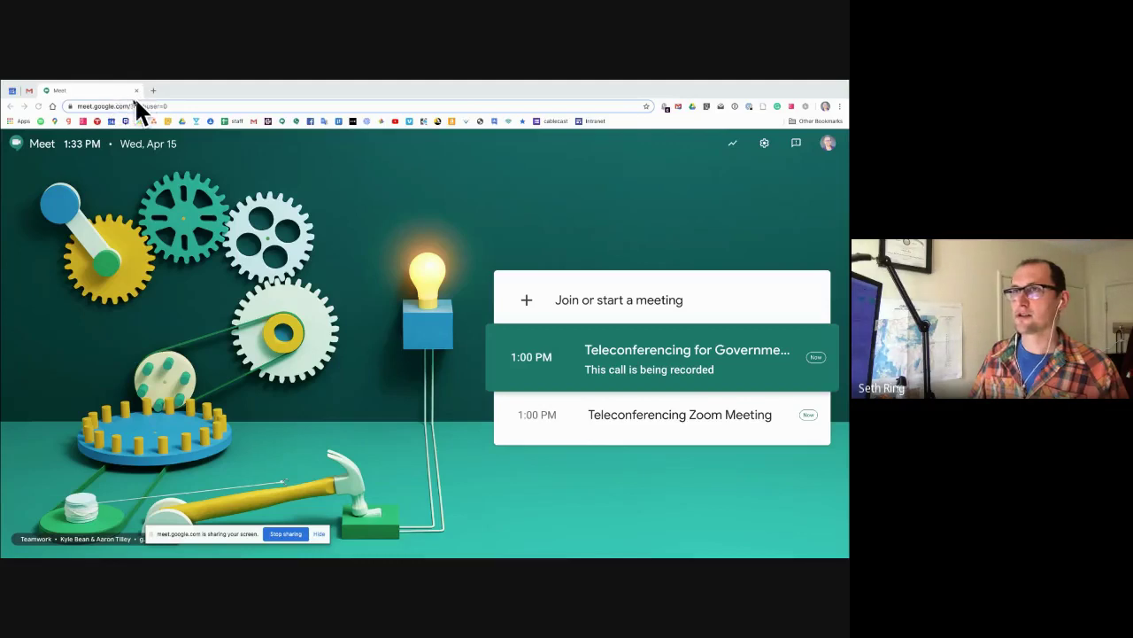
pyautogui.click(13, 92)
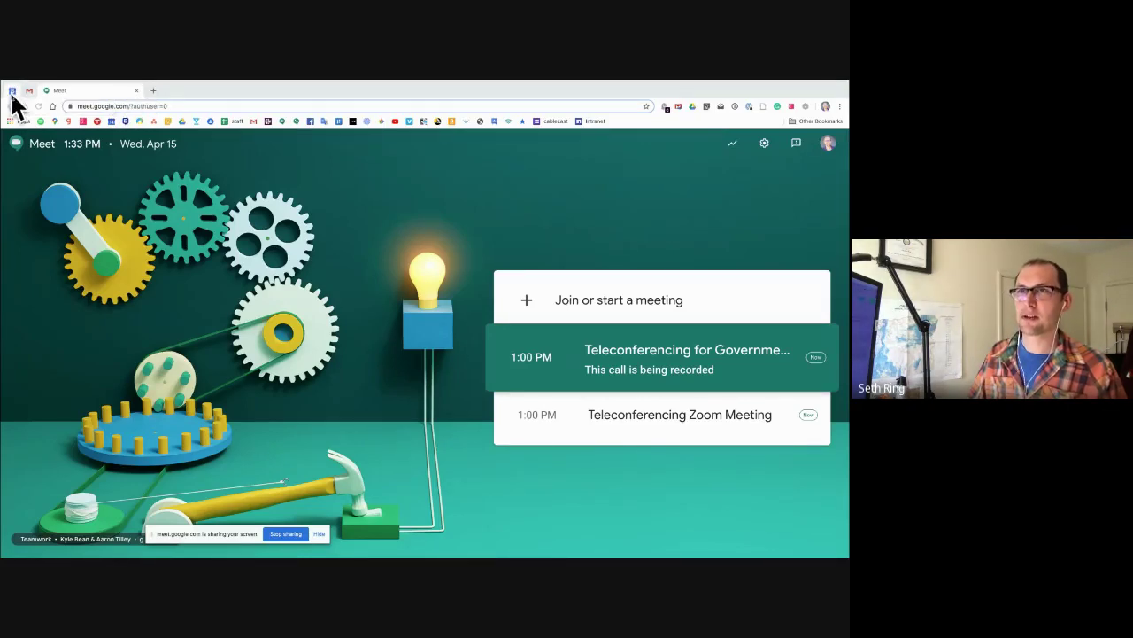
pyautogui.scroll(-4, 678, 473)
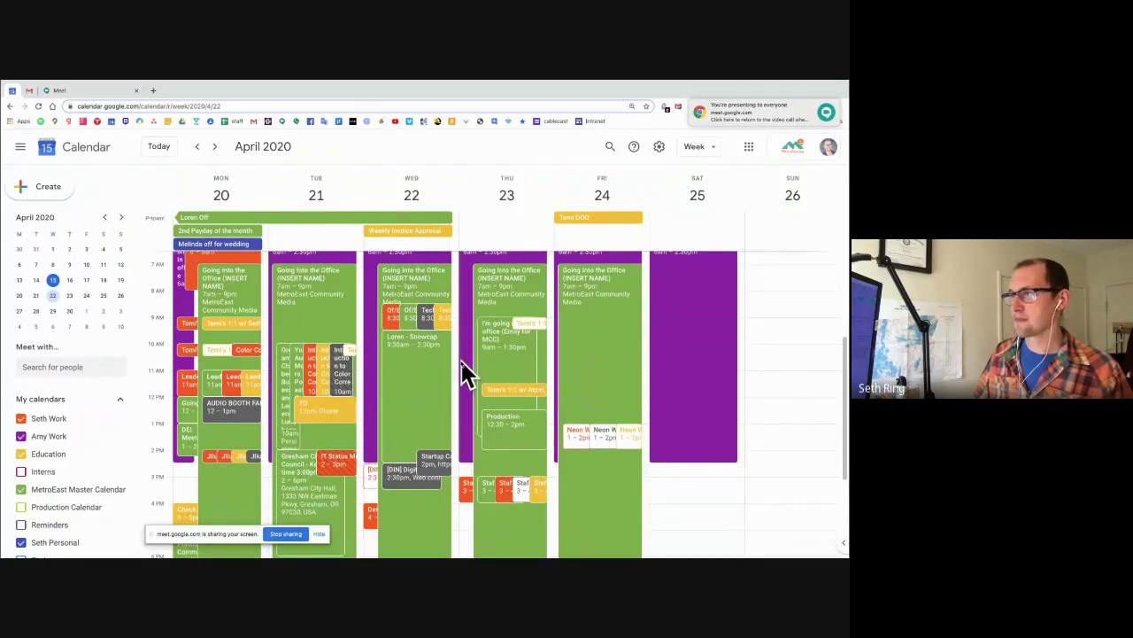
pyautogui.moveTo(457, 362); pyautogui.dragTo(451, 364)
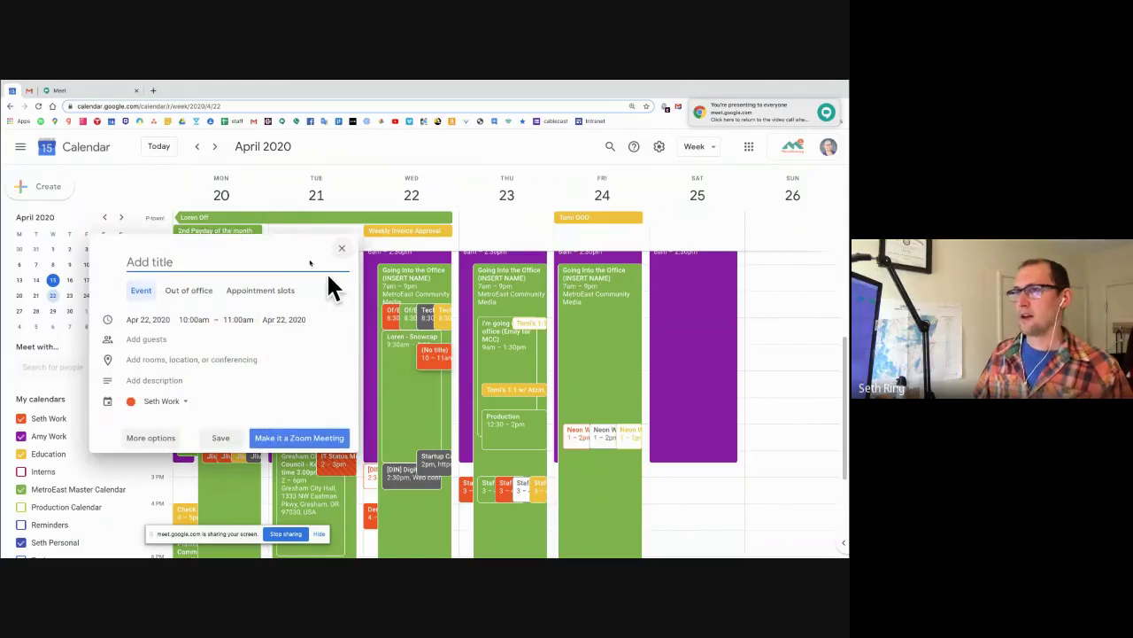
pyautogui.write('rand')
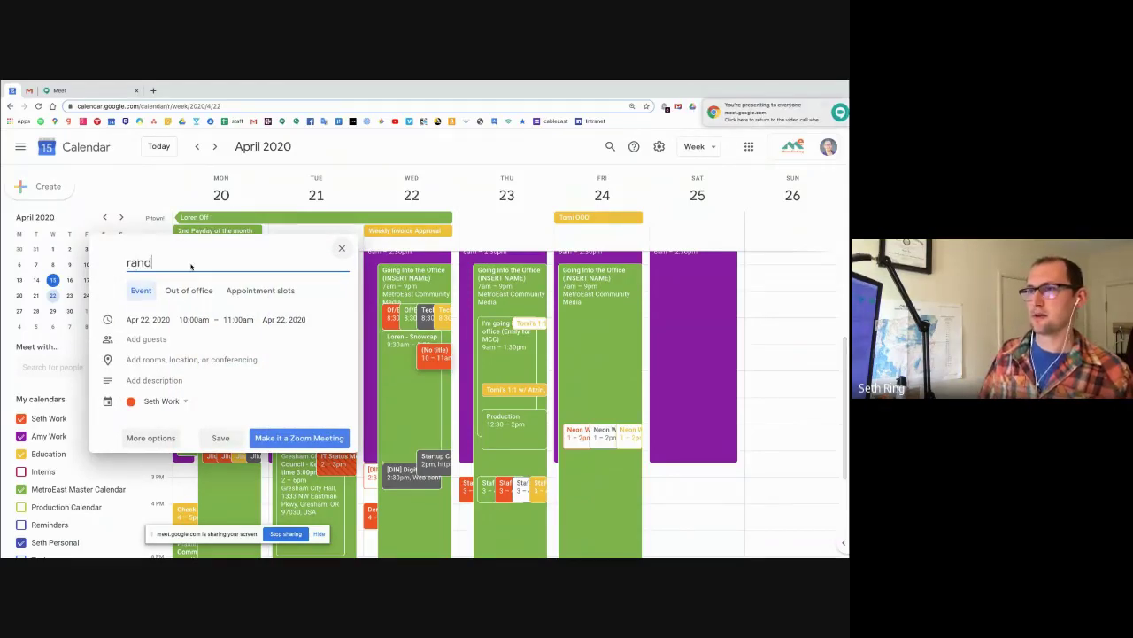
pyautogui.write('om meeting')
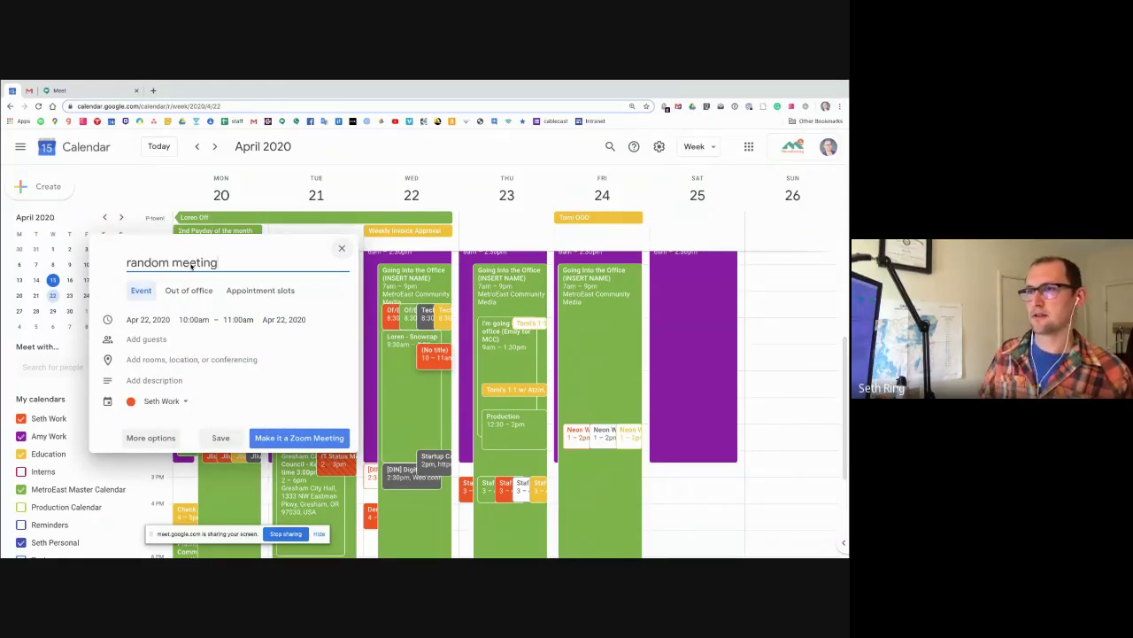
pyautogui.click(156, 337)
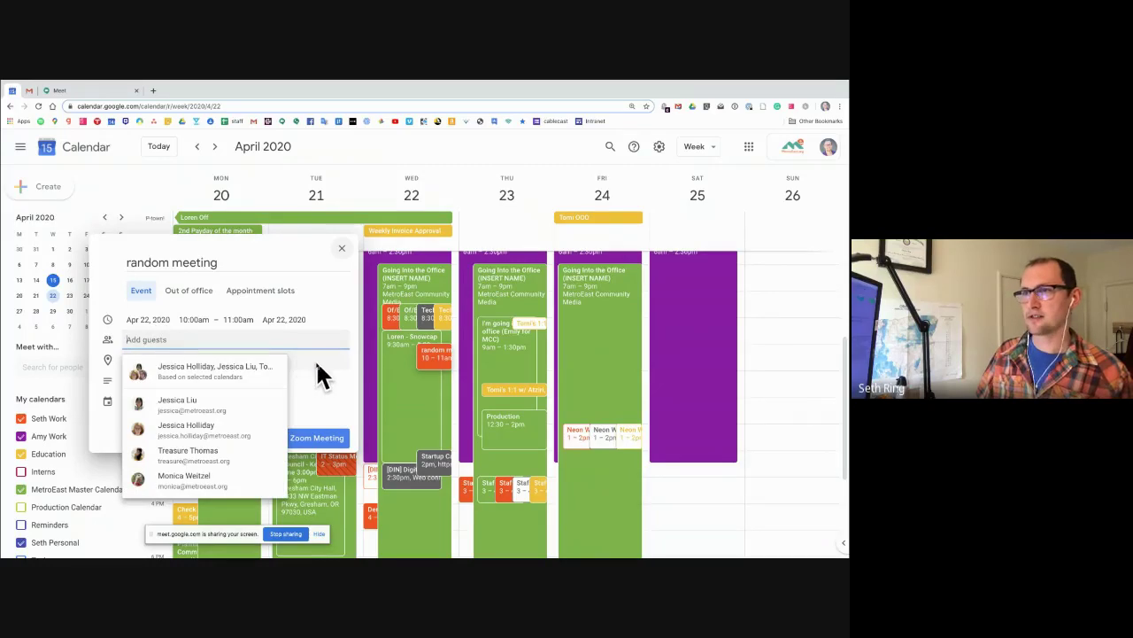
pyautogui.click(317, 363)
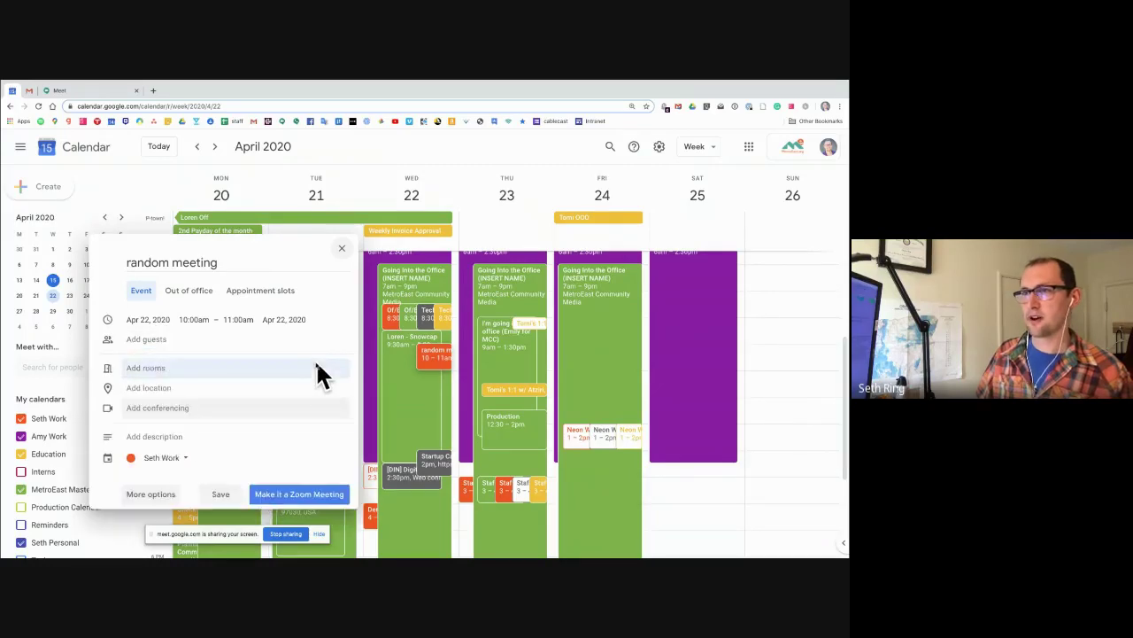
pyautogui.click(278, 337)
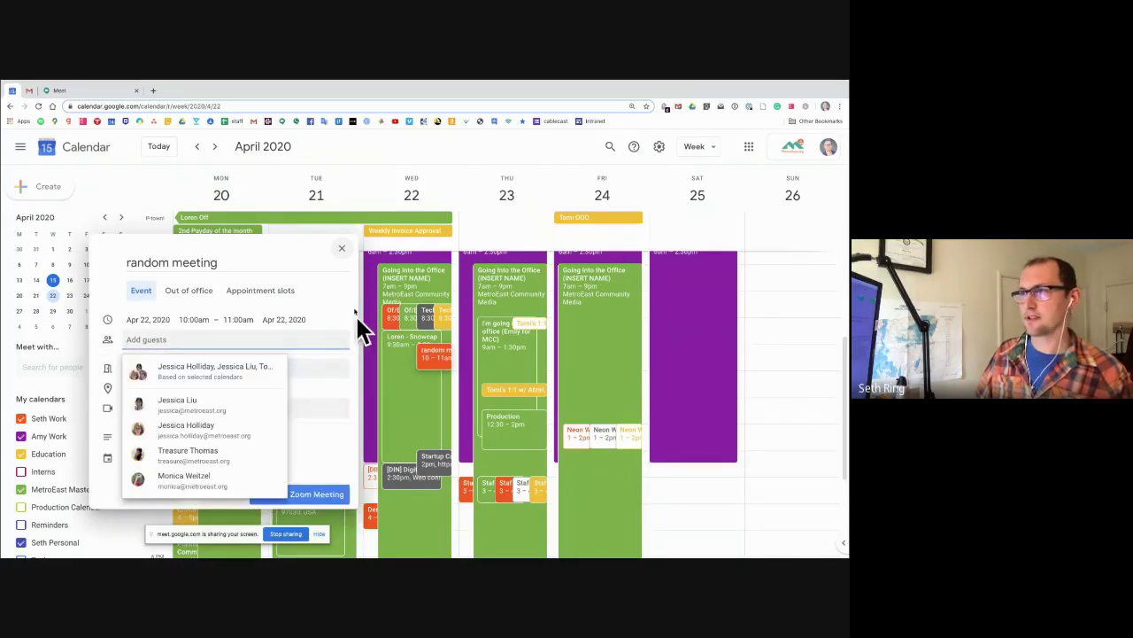
pyautogui.click(342, 248)
pyautogui.click(342, 248)
pyautogui.click(467, 361)
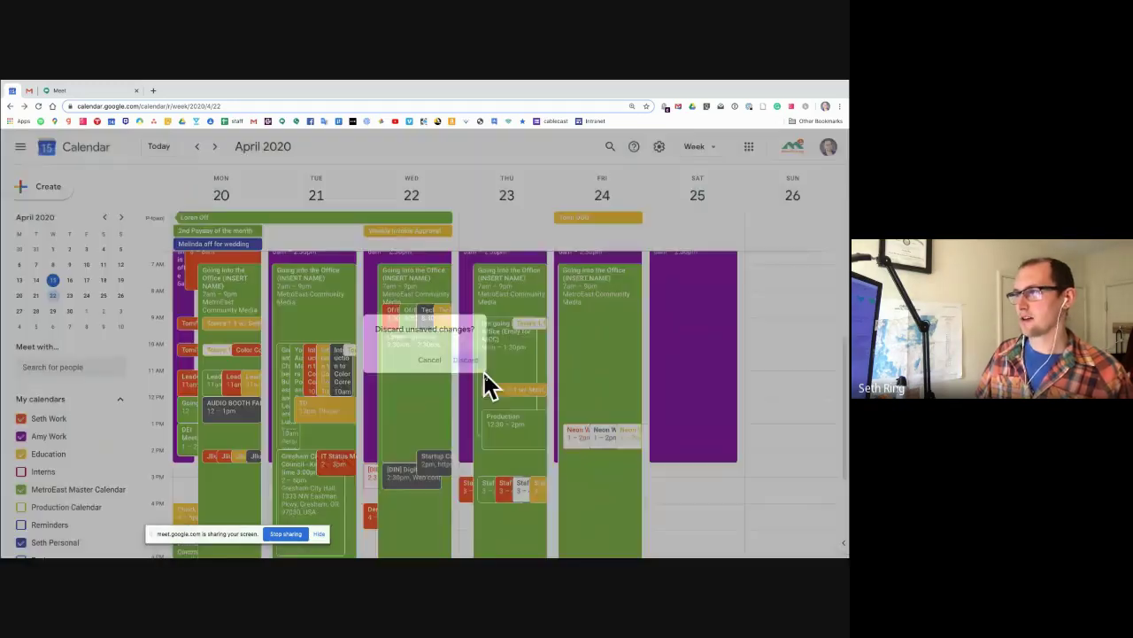
# - Draft a calendar event titled "random meeting" for Apr 22, 2020, 10:00am to 11:00am, and add Hangouts Meet conferencing to it
pyautogui.click(453, 365)
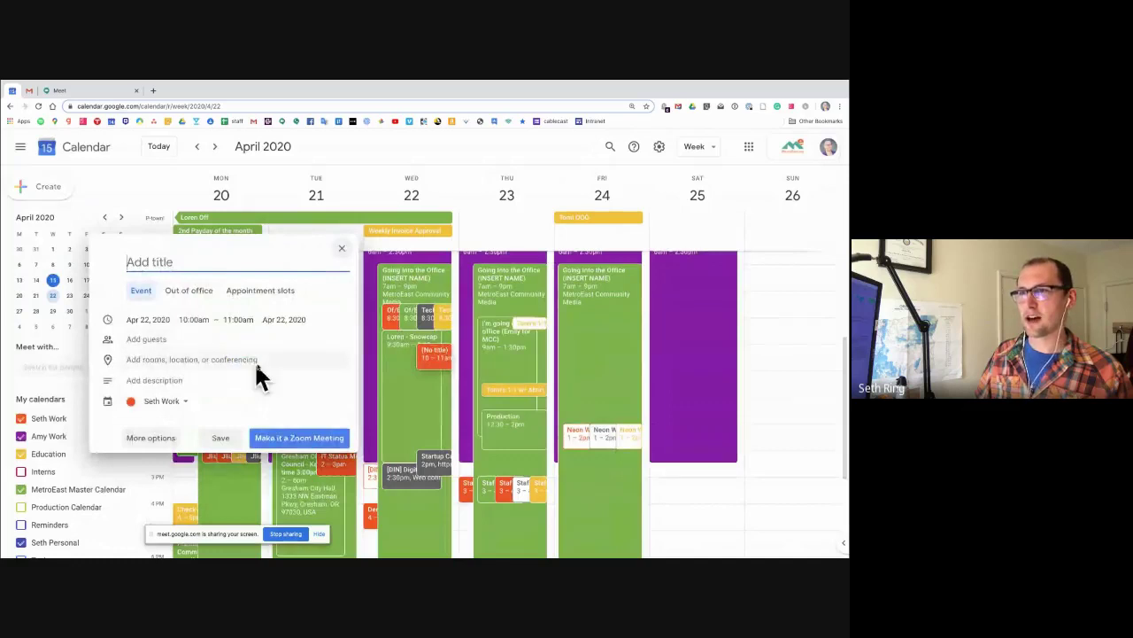
pyautogui.write('ra')
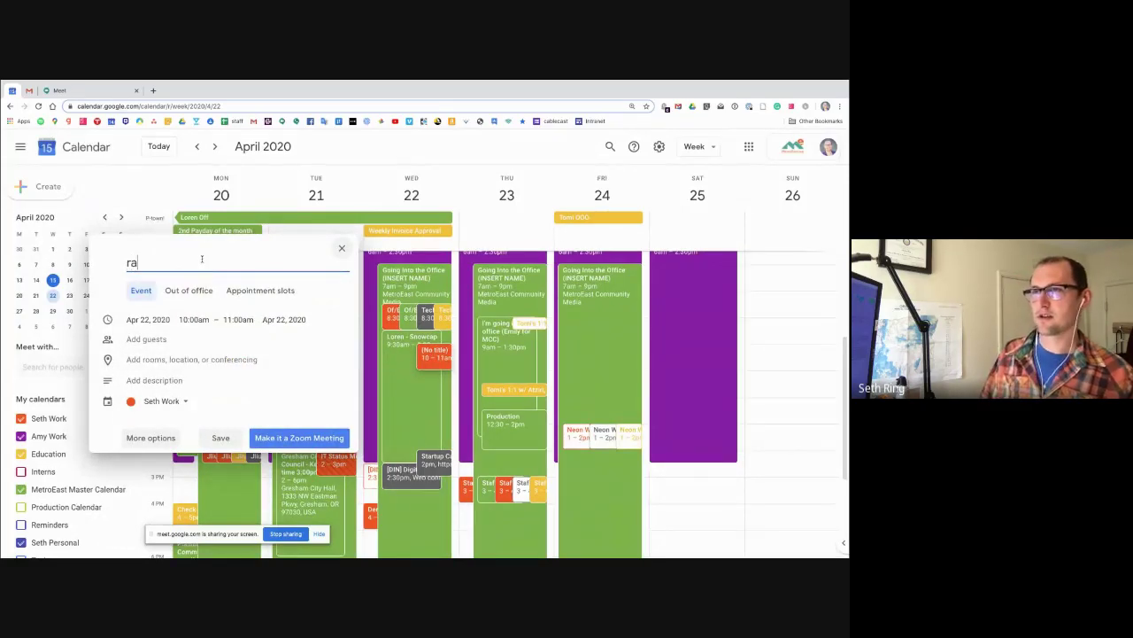
pyautogui.write('ndom meeting')
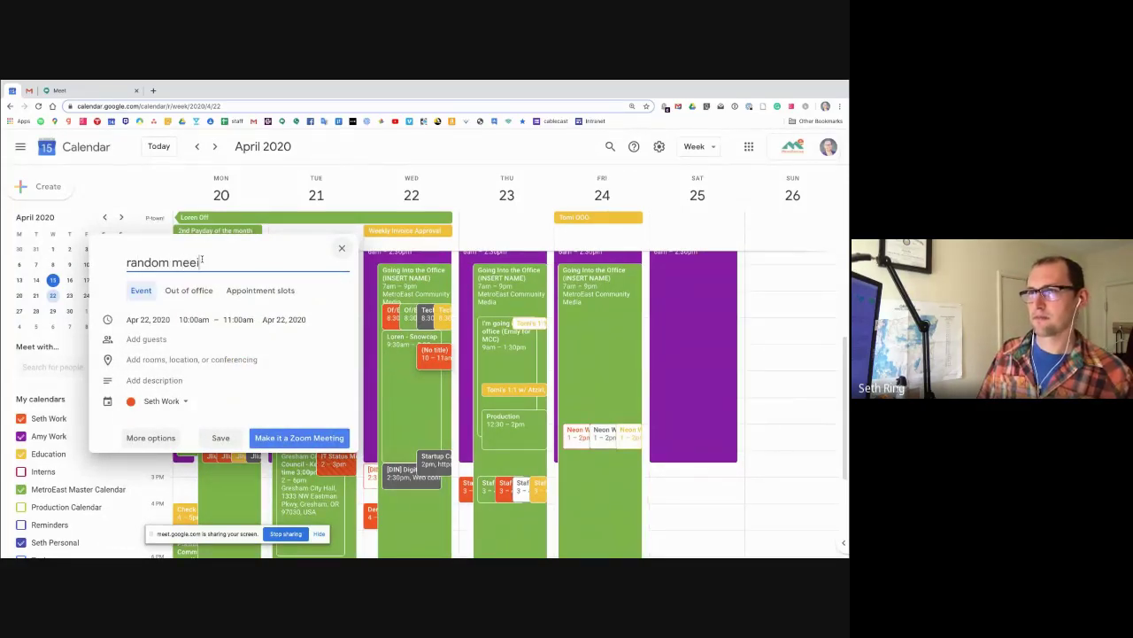
pyautogui.click(171, 359)
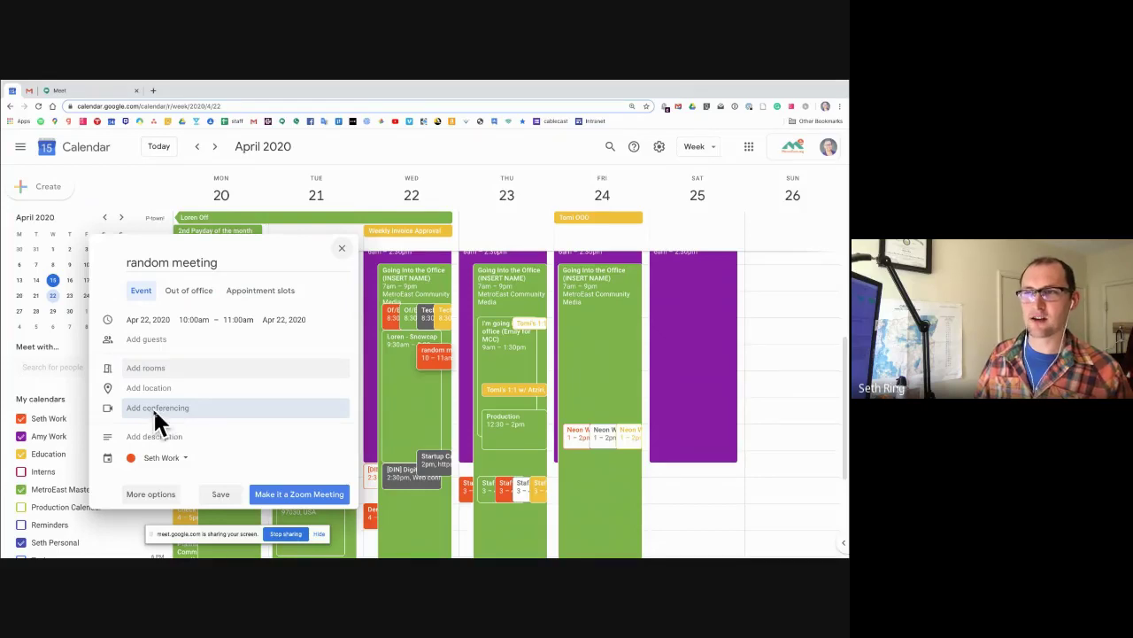
pyautogui.click(155, 412)
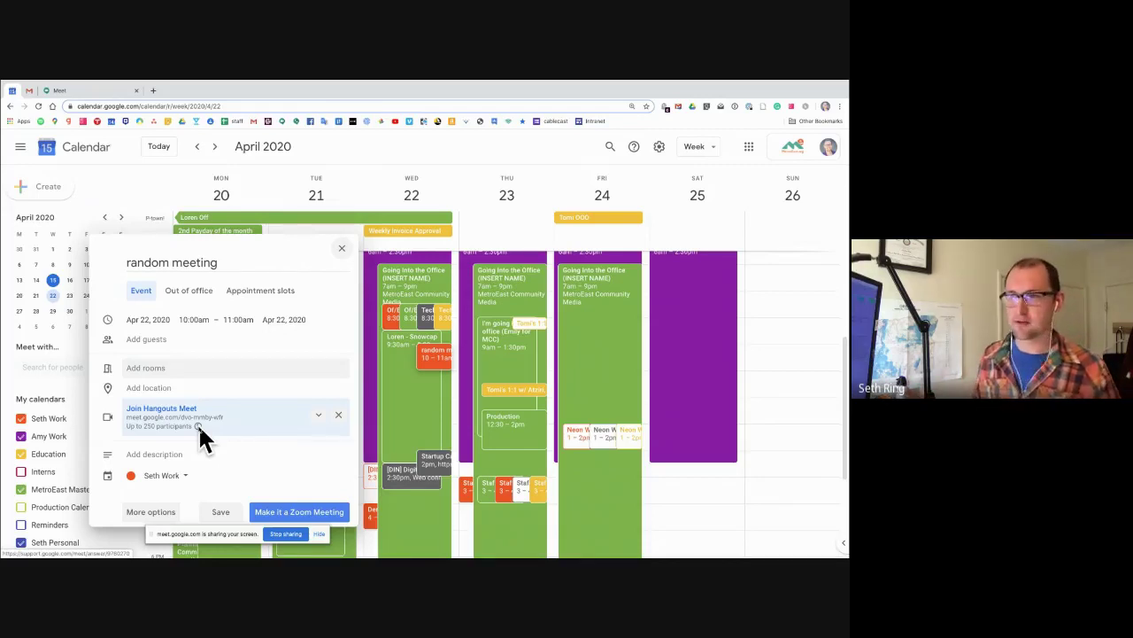
# - Show the draft event's conferencing details and its full set of options, and discard the event
pyautogui.click(318, 416)
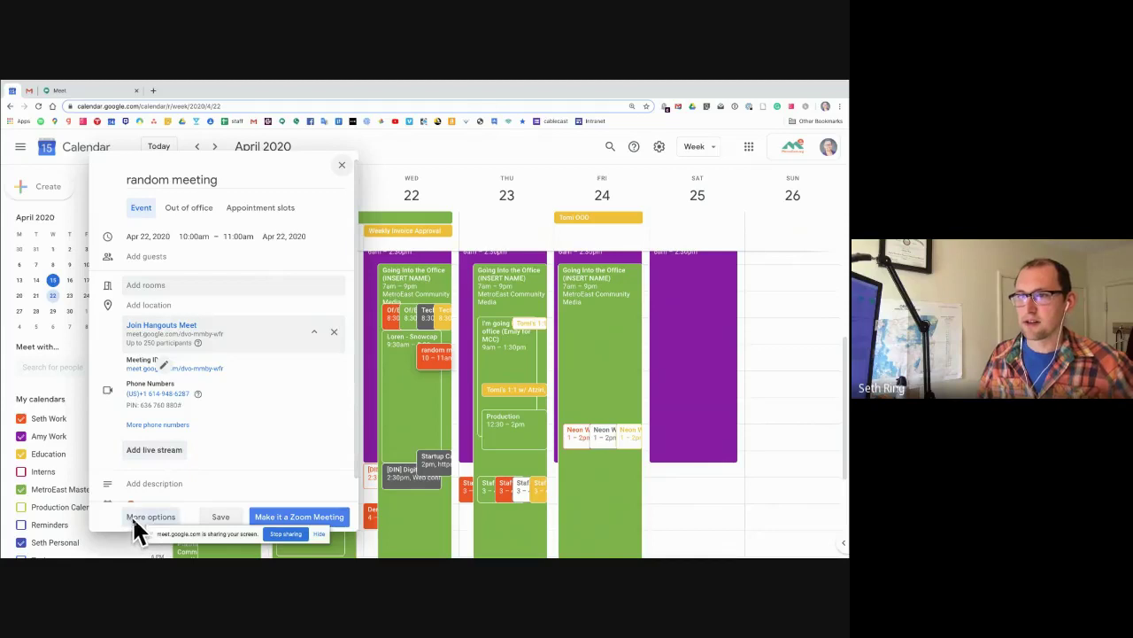
pyautogui.scroll(-1, 236, 407)
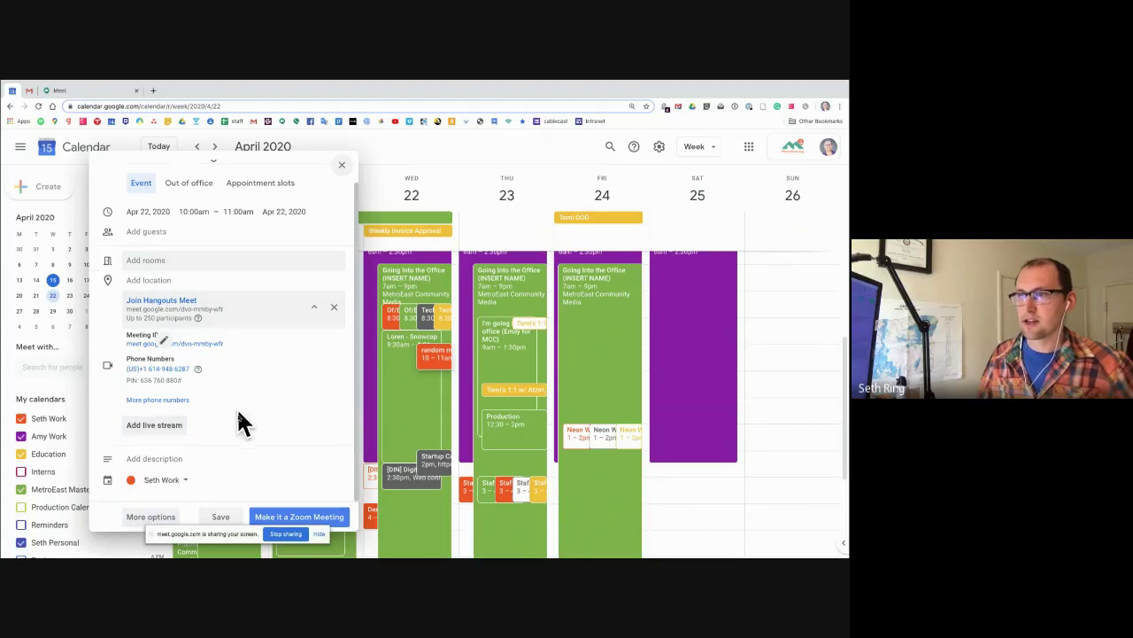
pyautogui.click(138, 518)
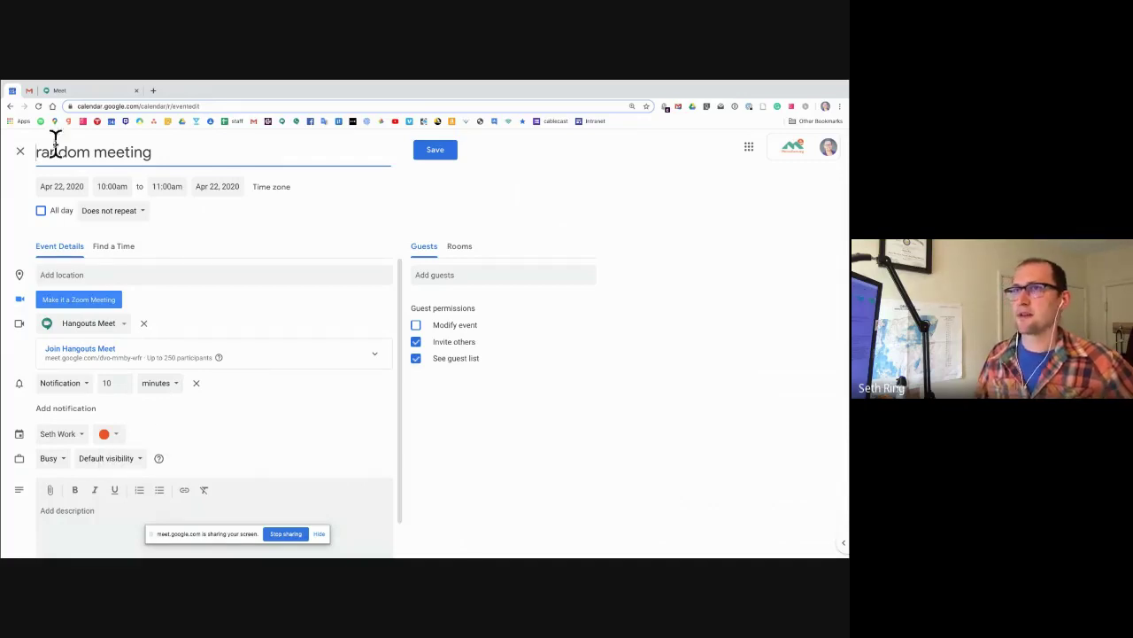
pyautogui.click(22, 151)
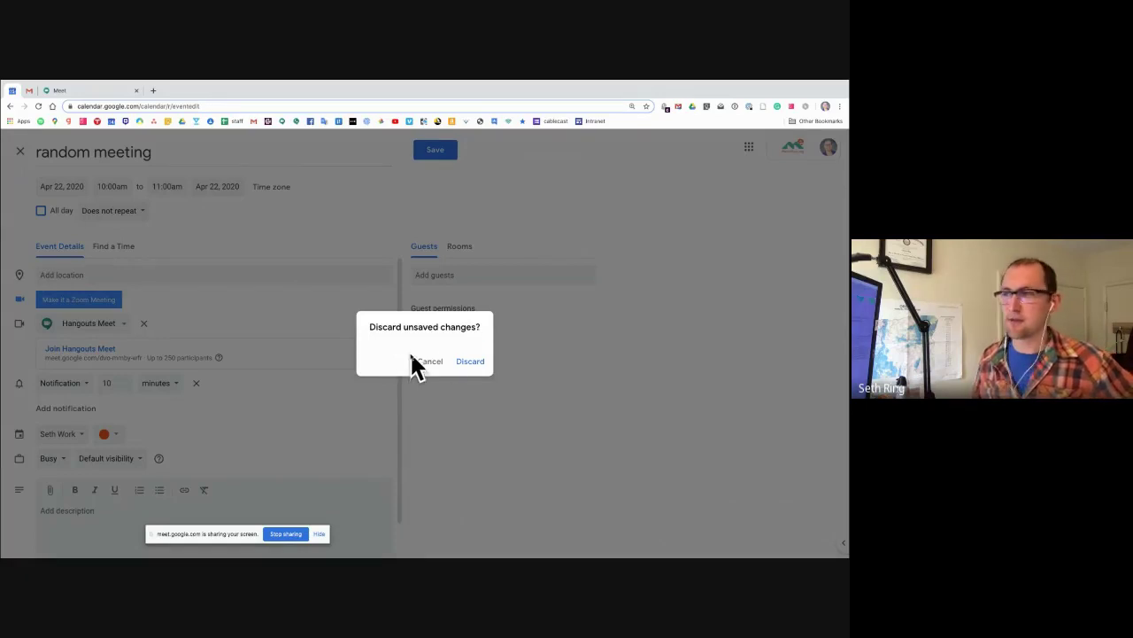
pyautogui.click(472, 361)
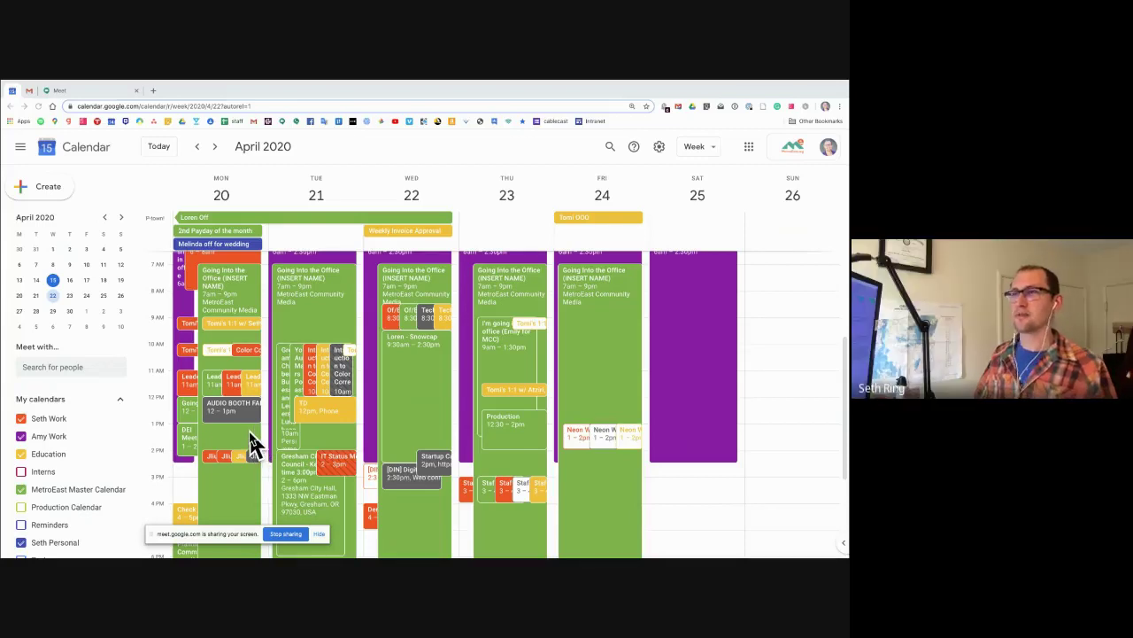
# - Switch to Gmail, find the colleague among the Hangouts contacts, and accept their chat invitation
pyautogui.click(30, 92)
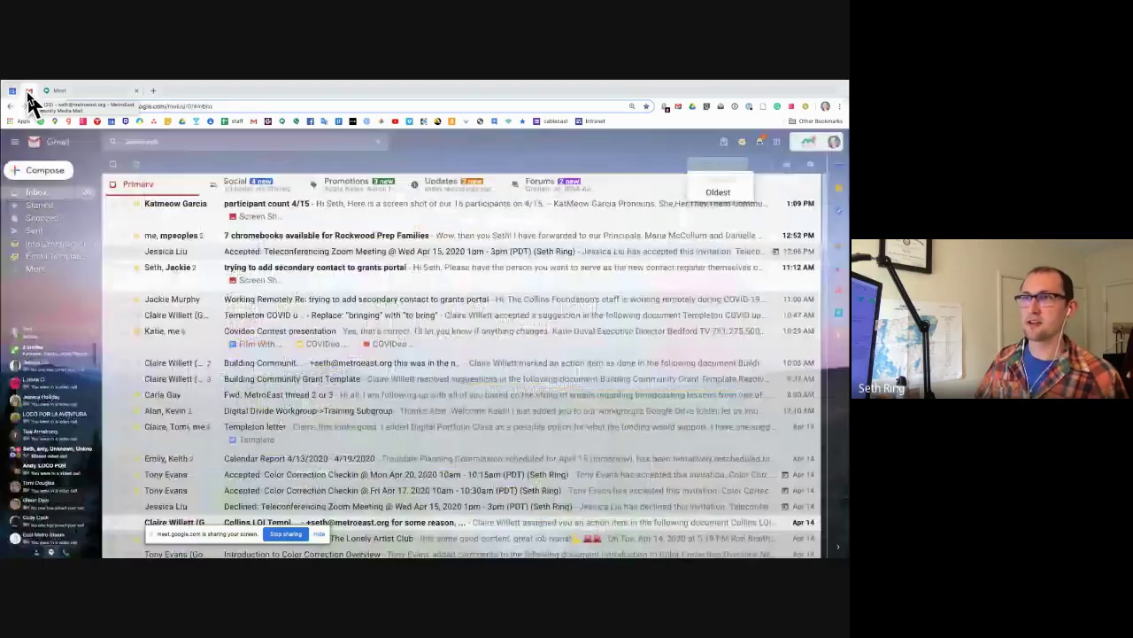
pyautogui.click(91, 334)
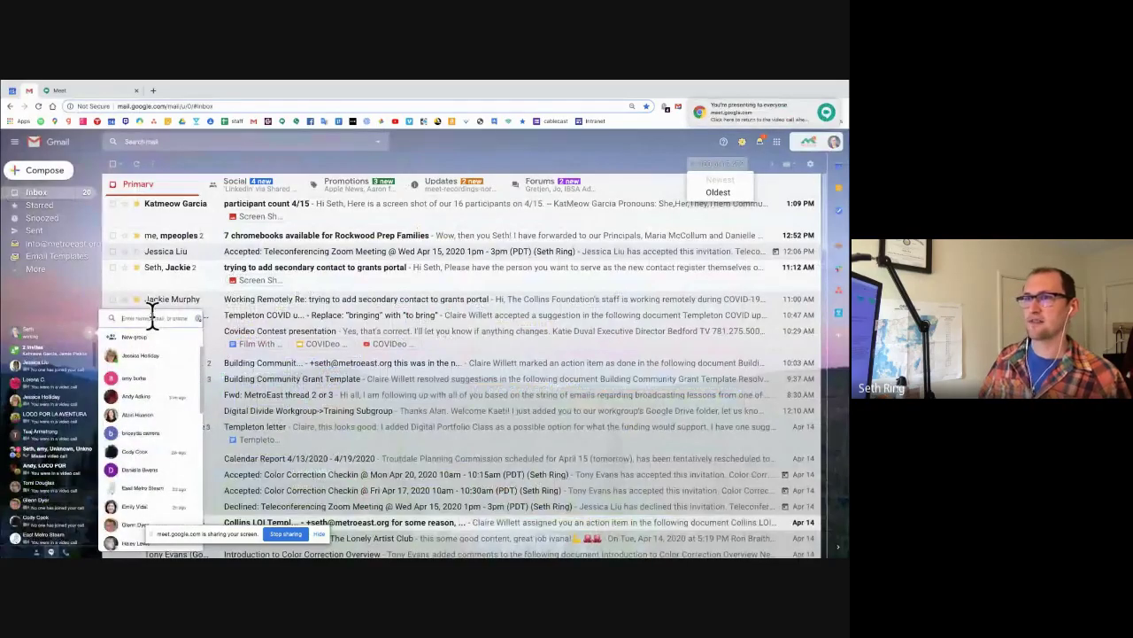
pyautogui.write('kat')
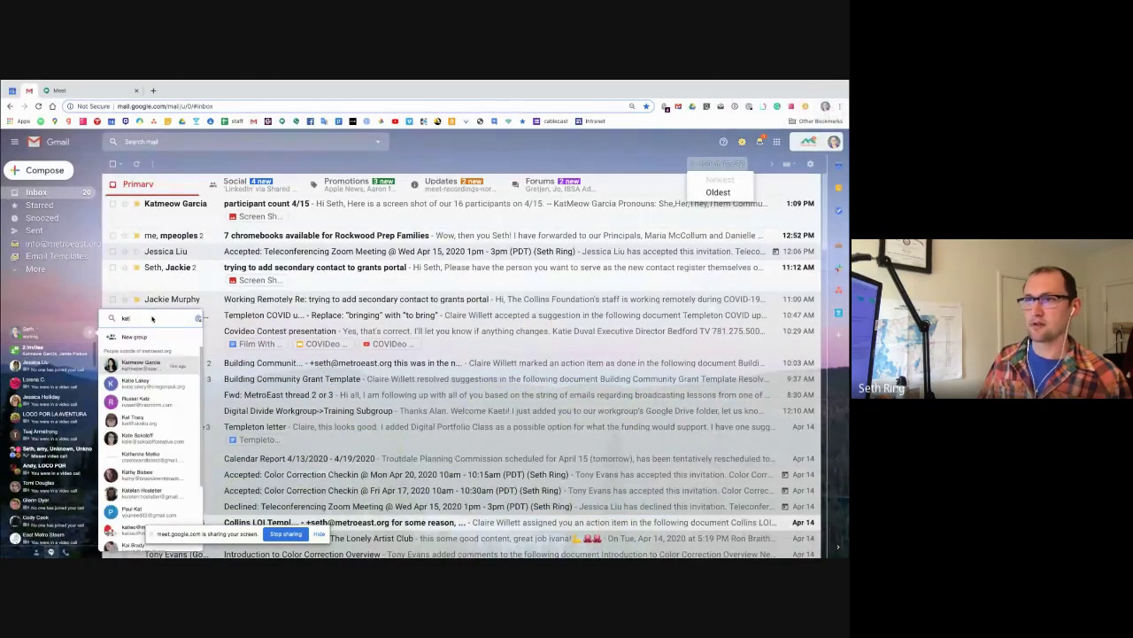
pyautogui.click(155, 362)
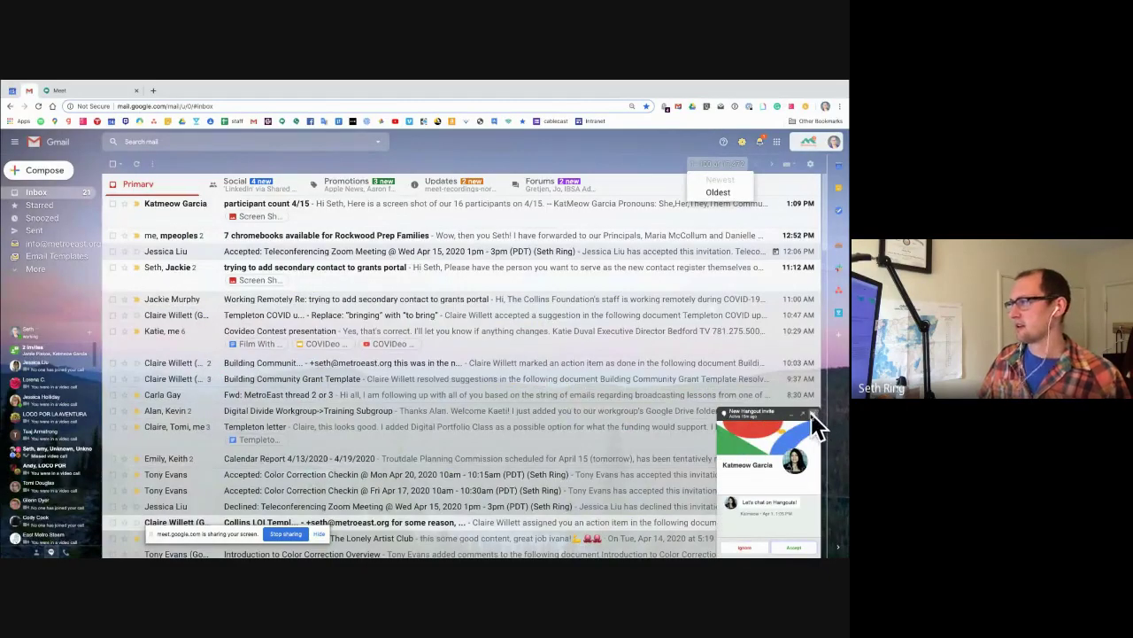
pyautogui.moveTo(797, 551)
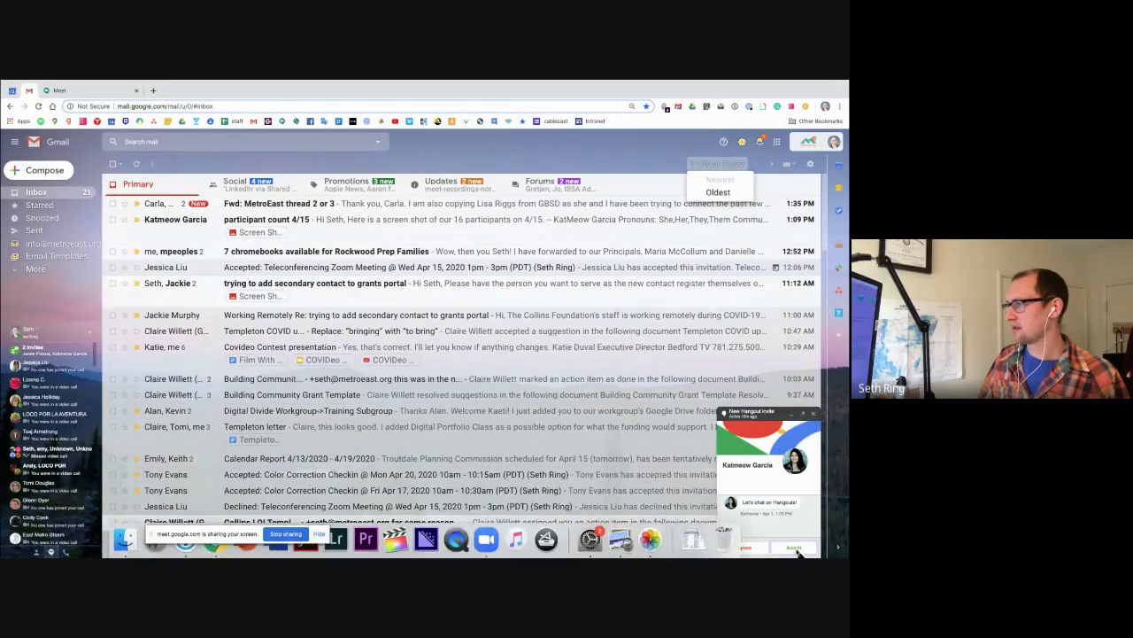
pyautogui.click(795, 548)
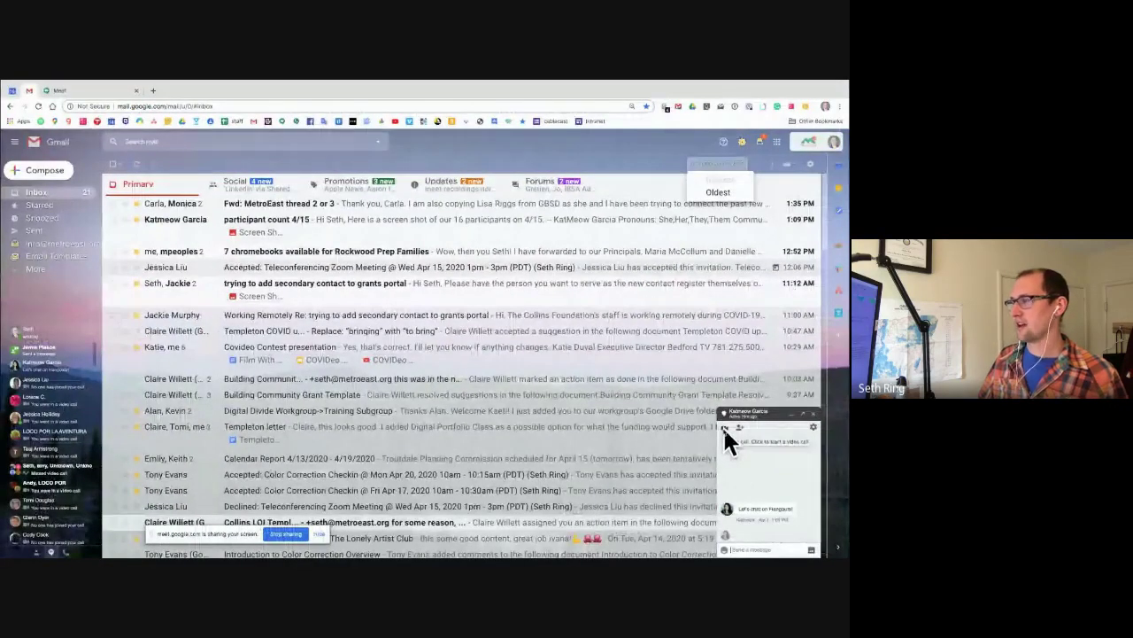
pyautogui.click(723, 425)
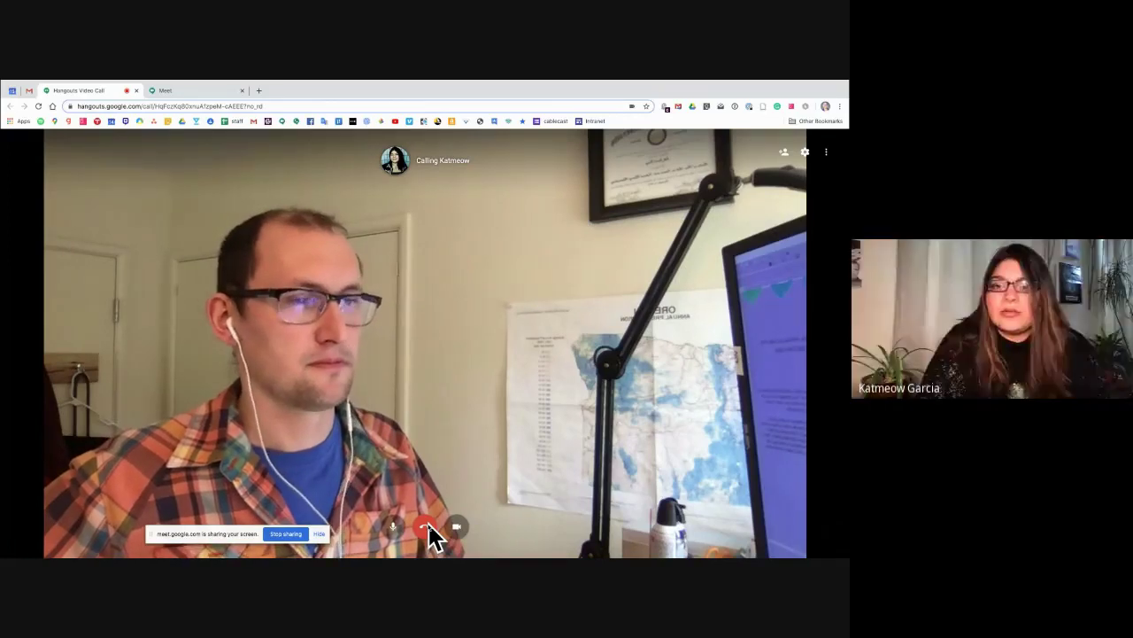
pyautogui.click(428, 523)
pyautogui.hotkey('ctrl', 'w')
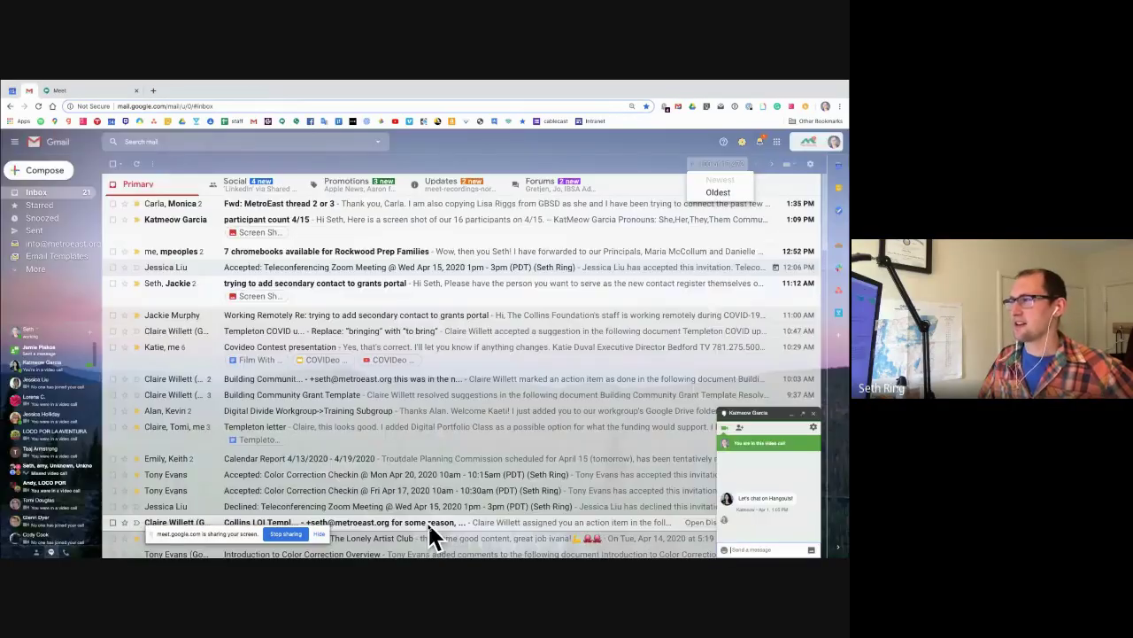
# - Open the Hangouts video call from the colleague's chat, and set both outgoing and incoming video bandwidth to Up to 720p (HD)
pyautogui.click(724, 426)
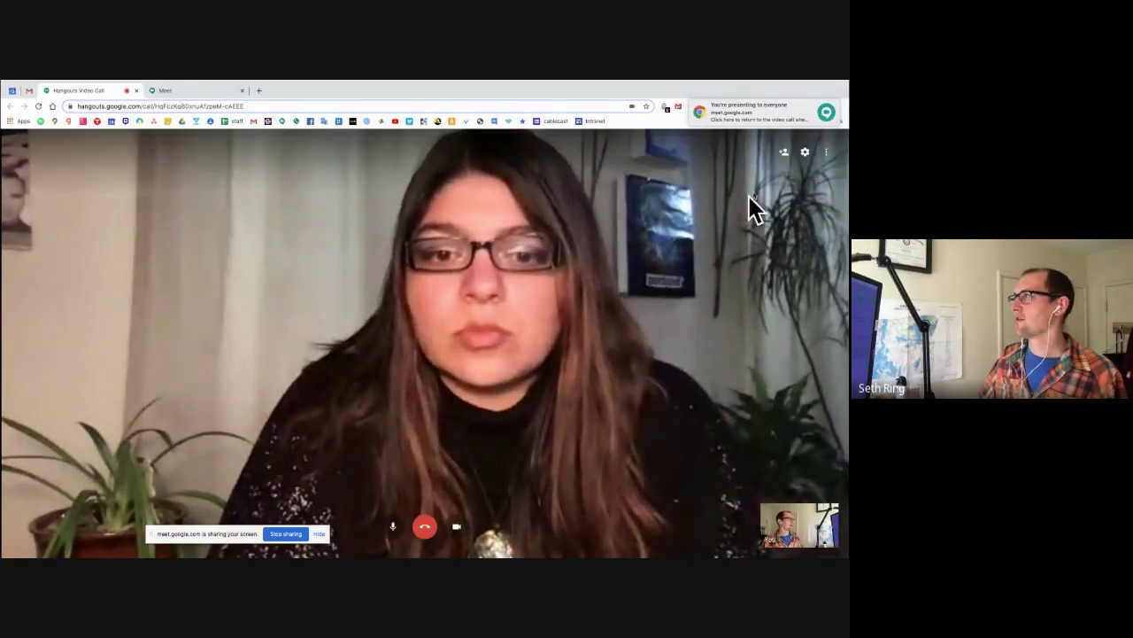
pyautogui.click(804, 153)
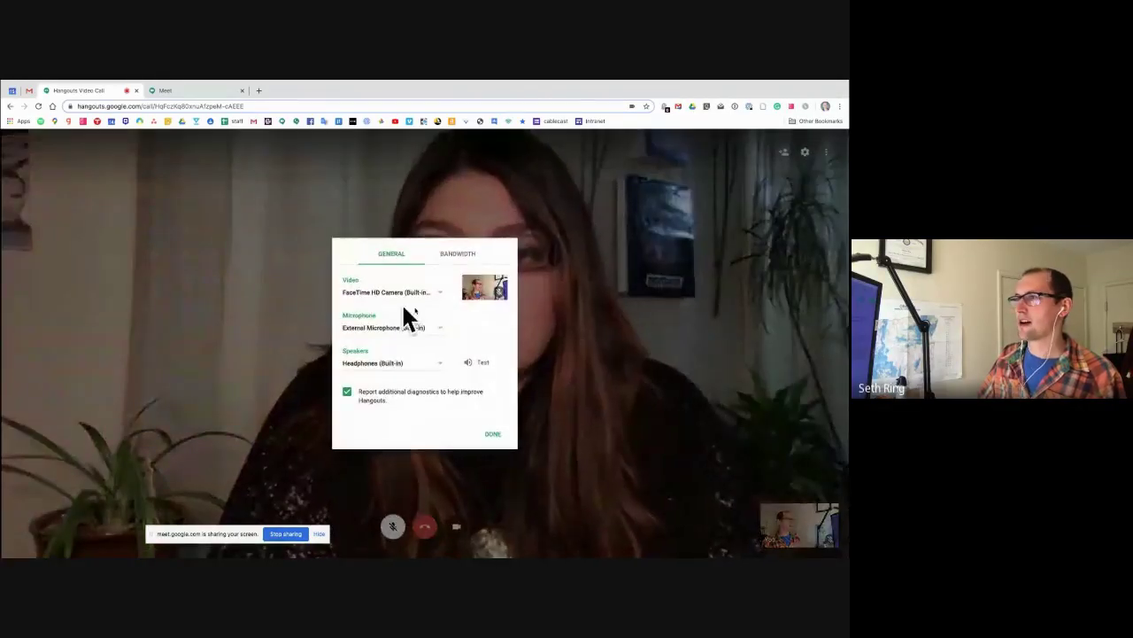
pyautogui.click(458, 254)
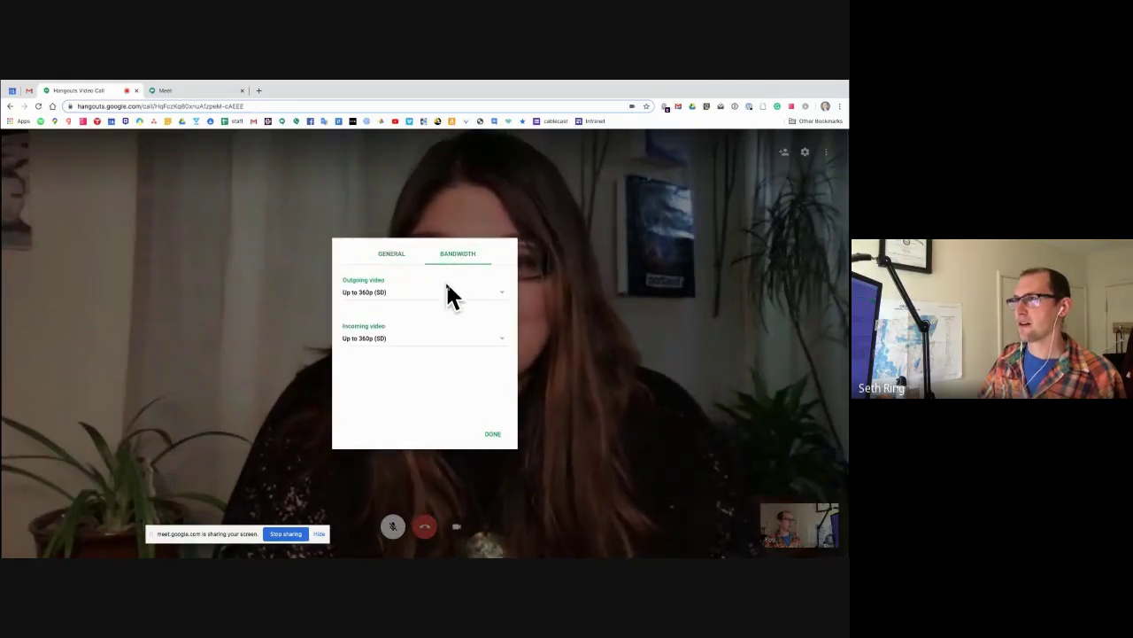
pyautogui.click(441, 292)
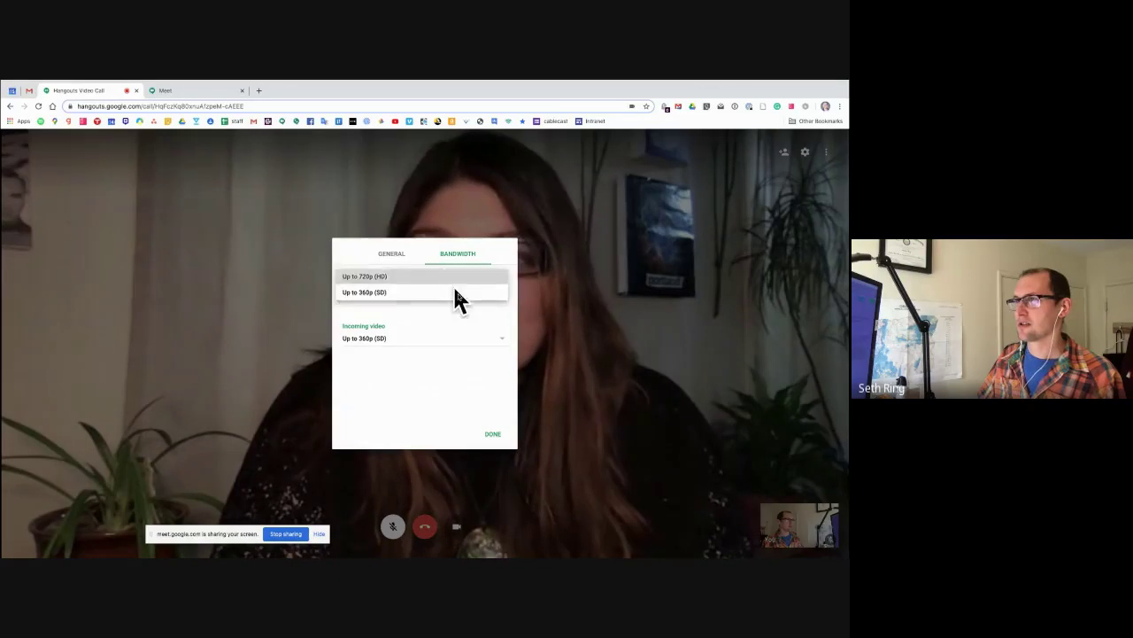
pyautogui.click(487, 338)
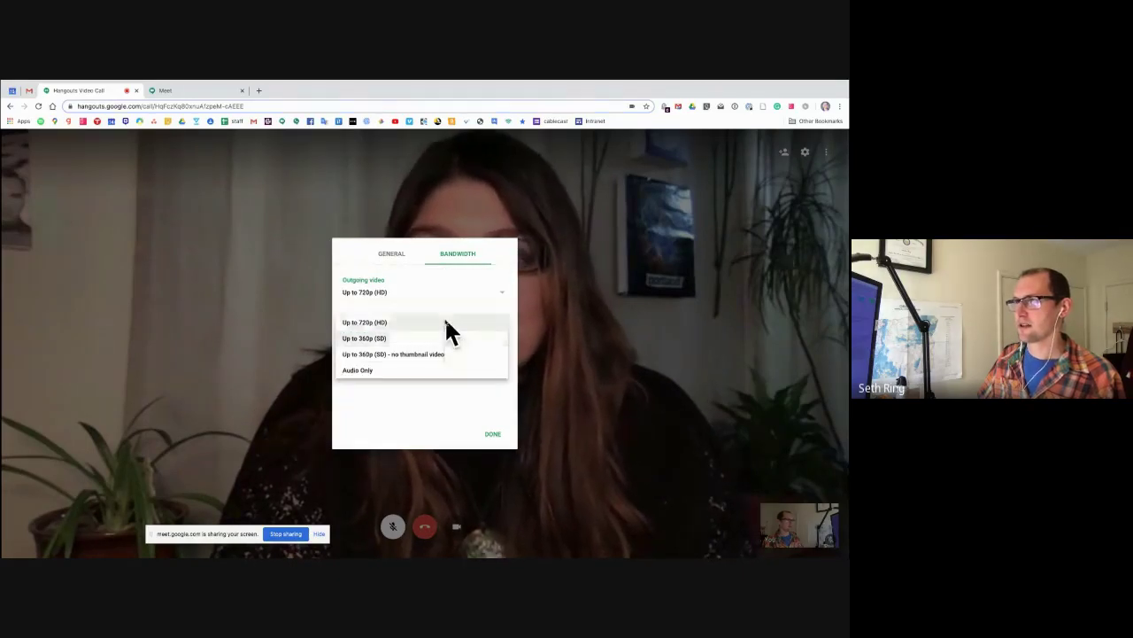
pyautogui.click(493, 328)
pyautogui.click(393, 254)
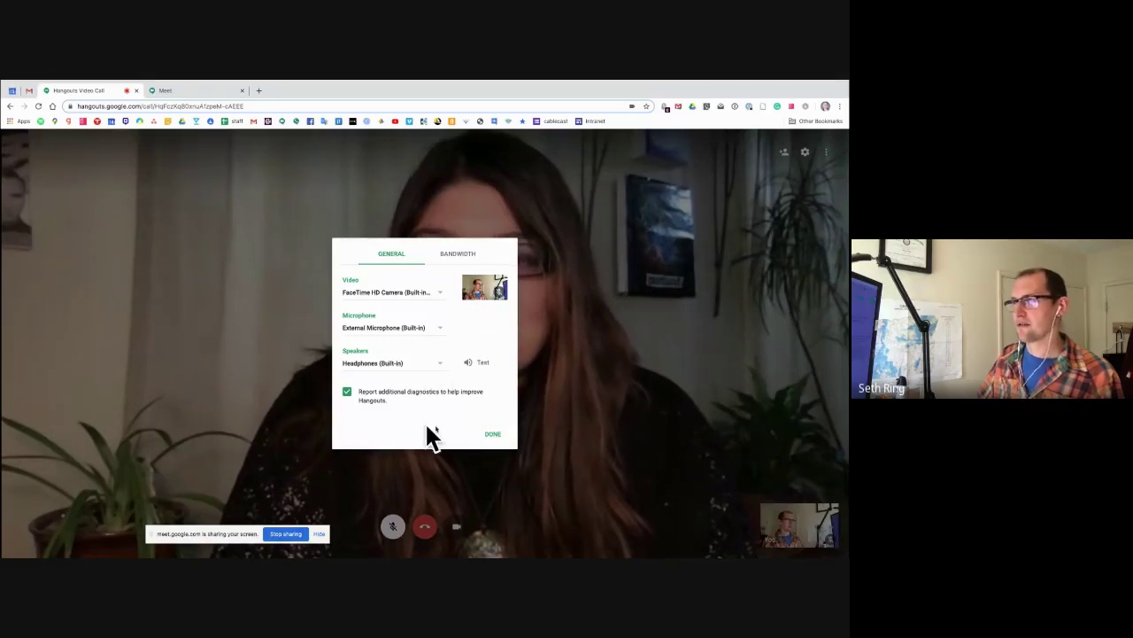
pyautogui.click(494, 436)
# - Show the video call's additional options, then leave the call and close its page
pyautogui.click(827, 154)
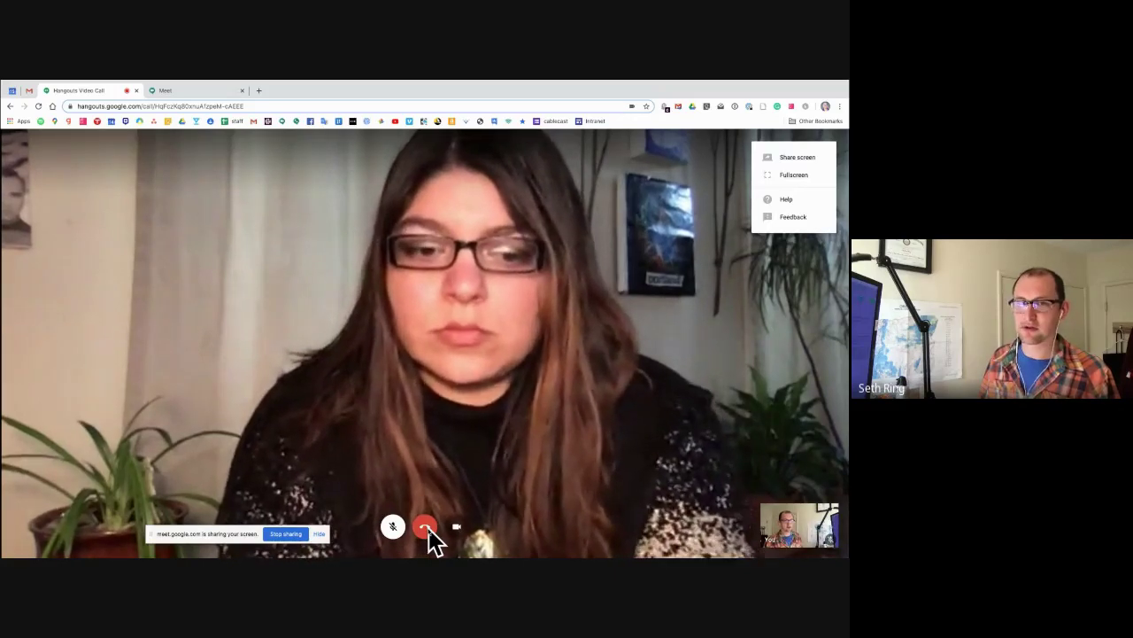
pyautogui.press('Escape')
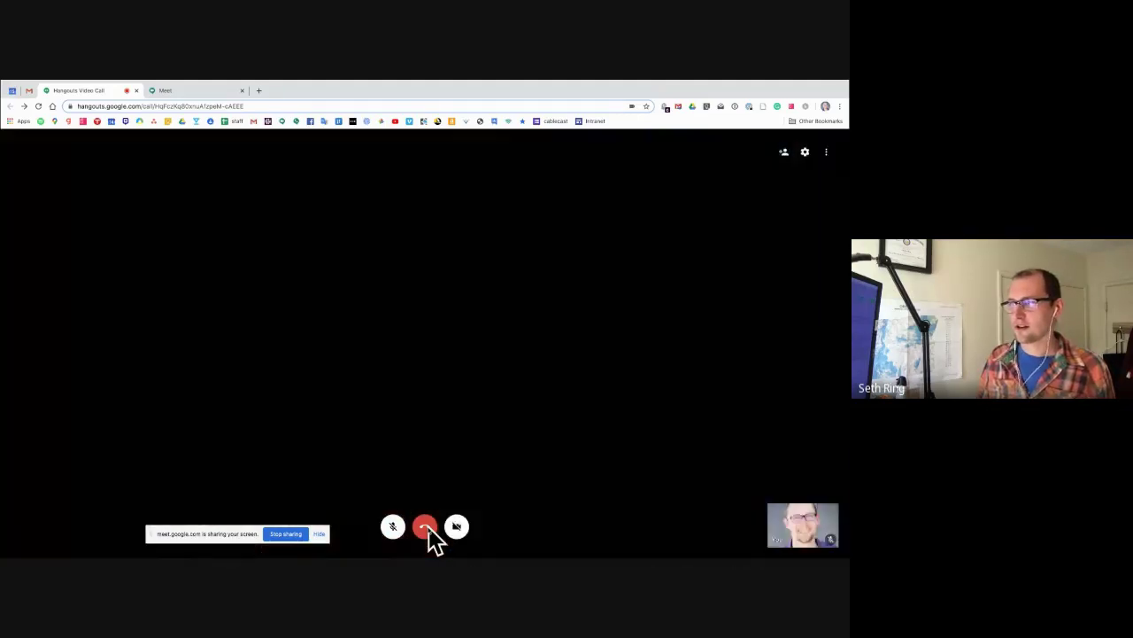
pyautogui.click(429, 530)
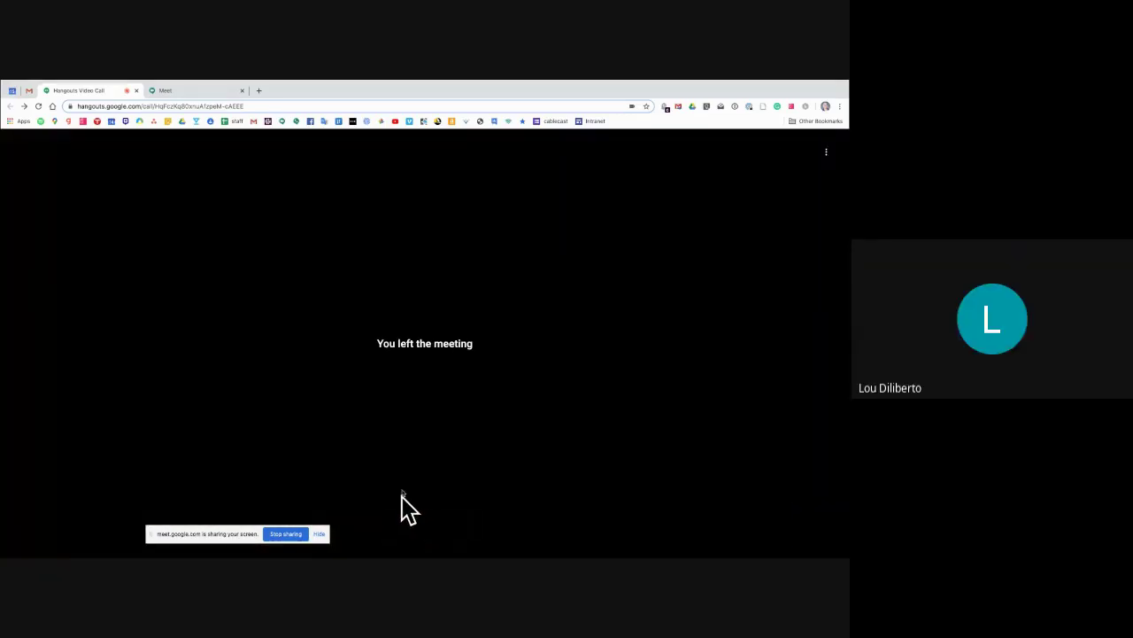
pyautogui.hotkey('ctrl', 'w')
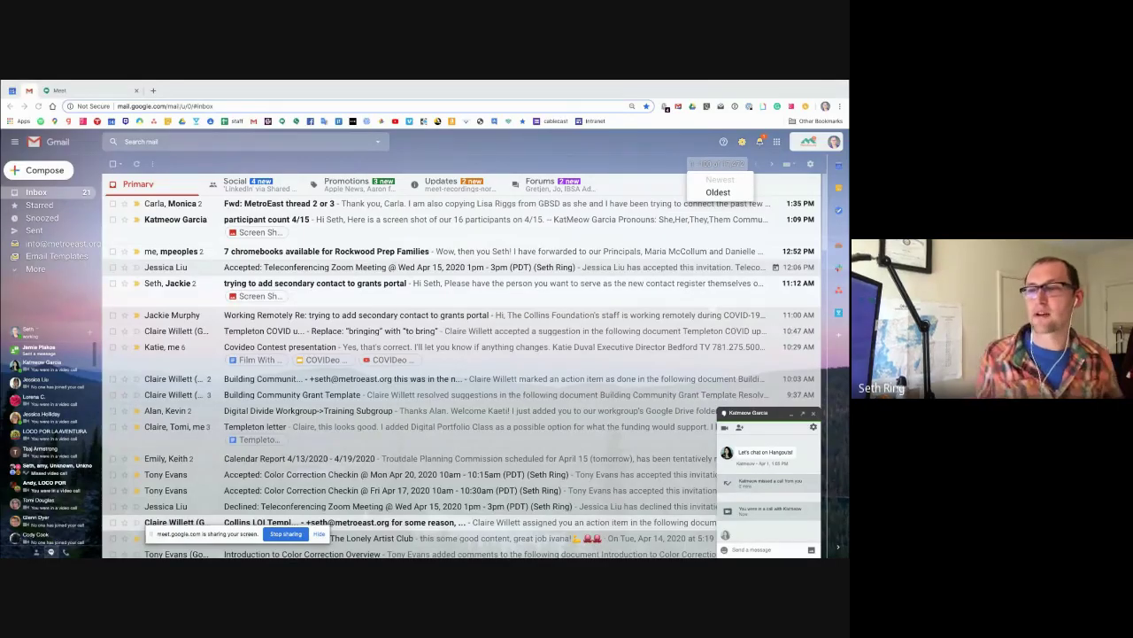
# - Review the apps allowed to access the camera in the macOS Security & Privacy preferences, and stop sharing the screen
pyautogui.moveTo(158, 549)
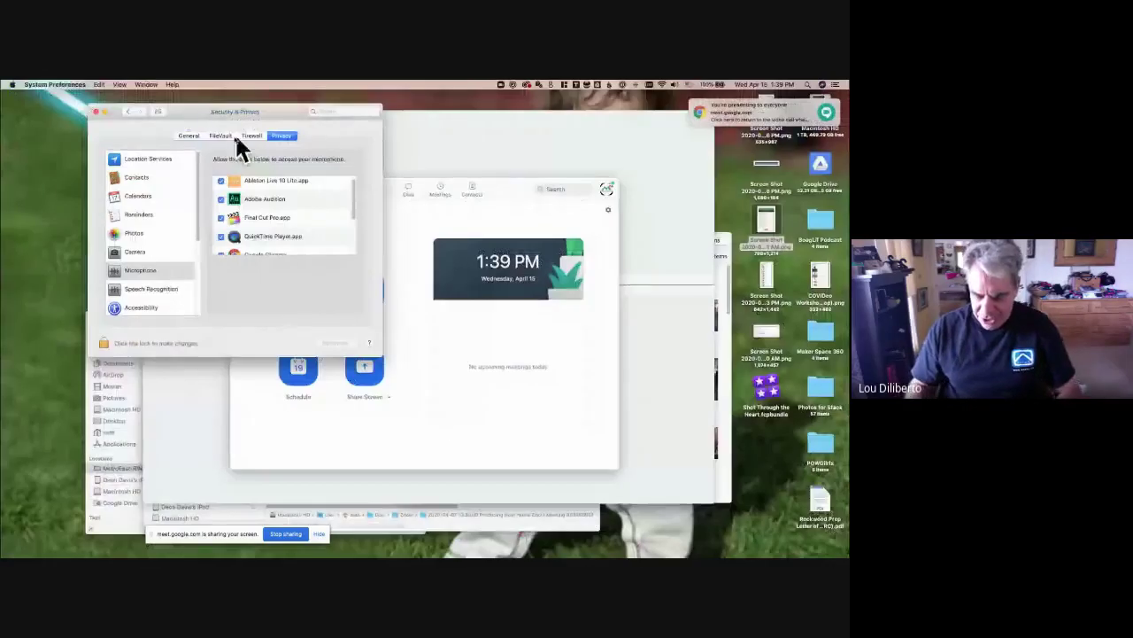
pyautogui.click(146, 253)
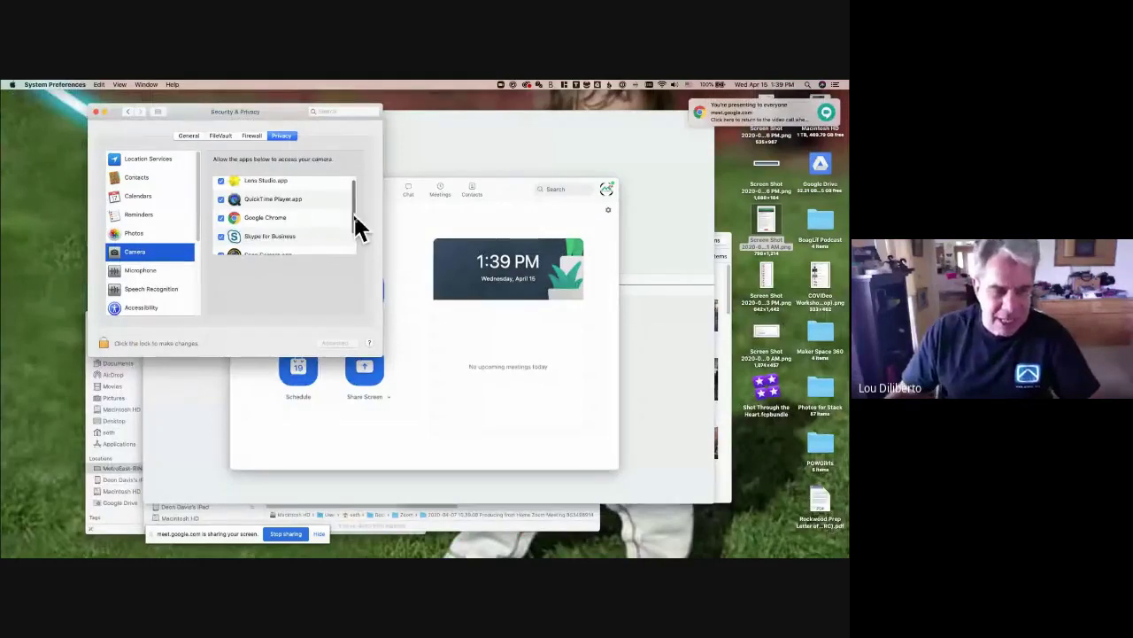
pyautogui.scroll(-2, 353, 234)
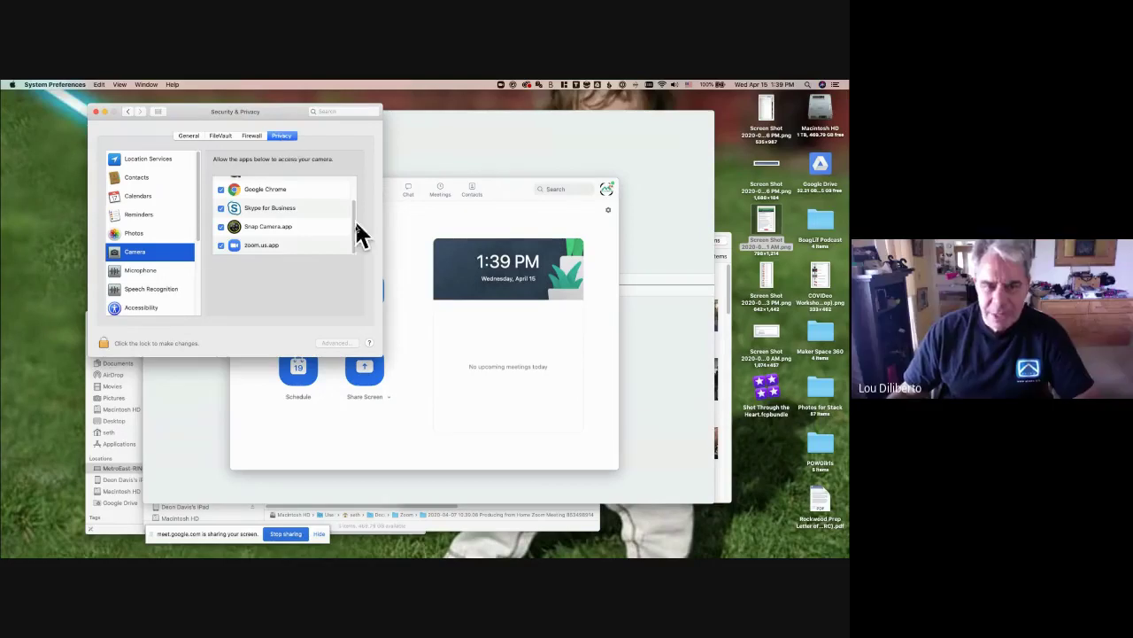
pyautogui.scroll(2, 354, 240)
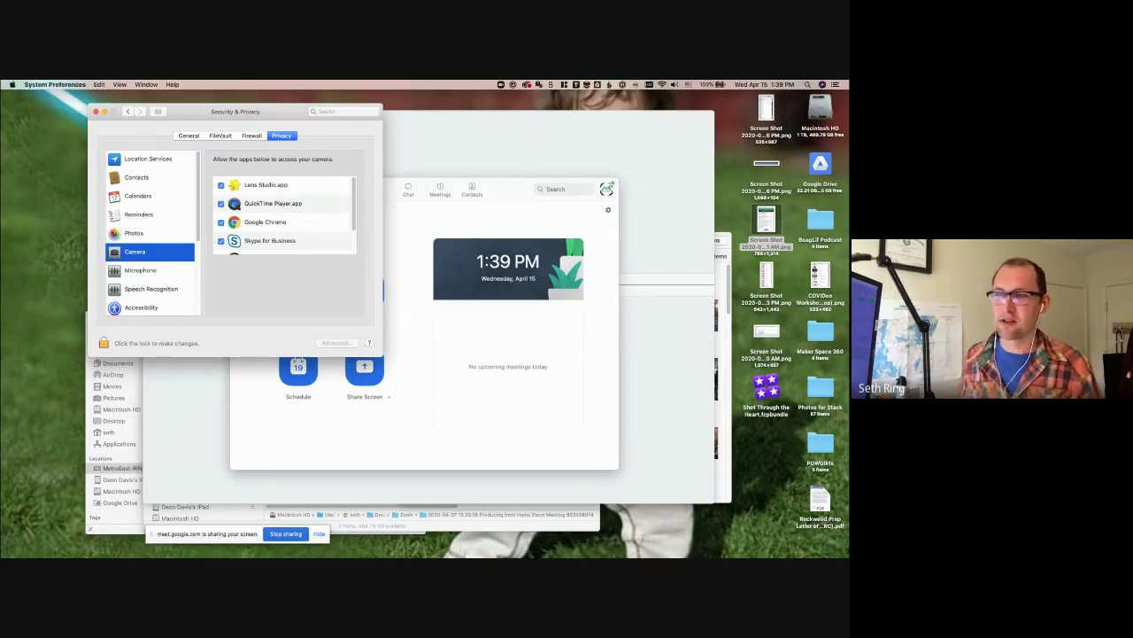
pyautogui.click(287, 534)
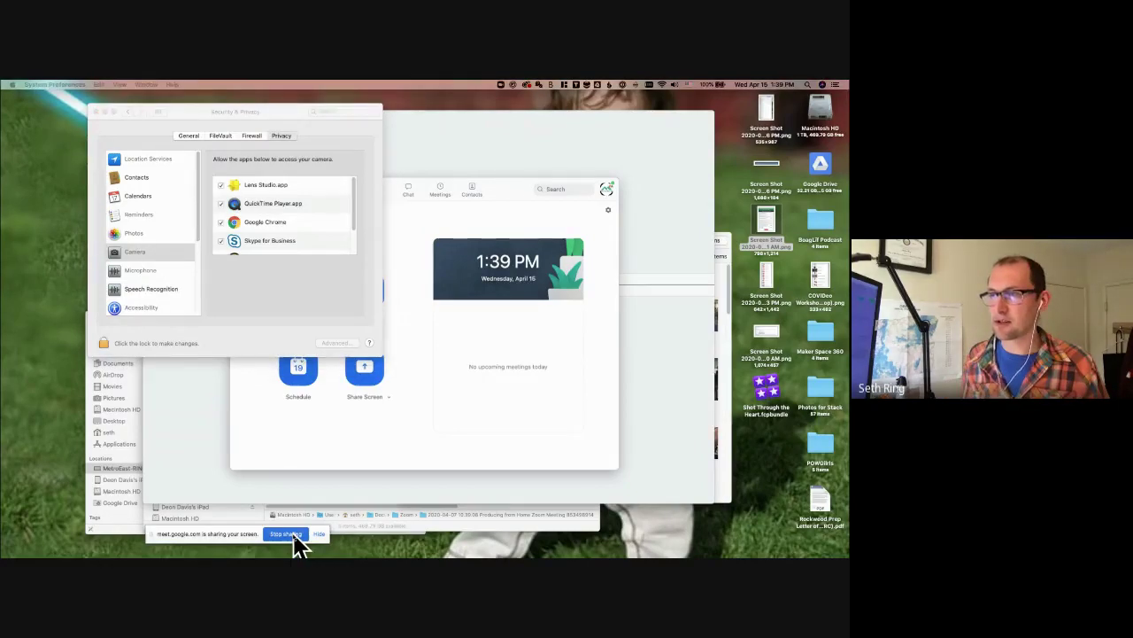
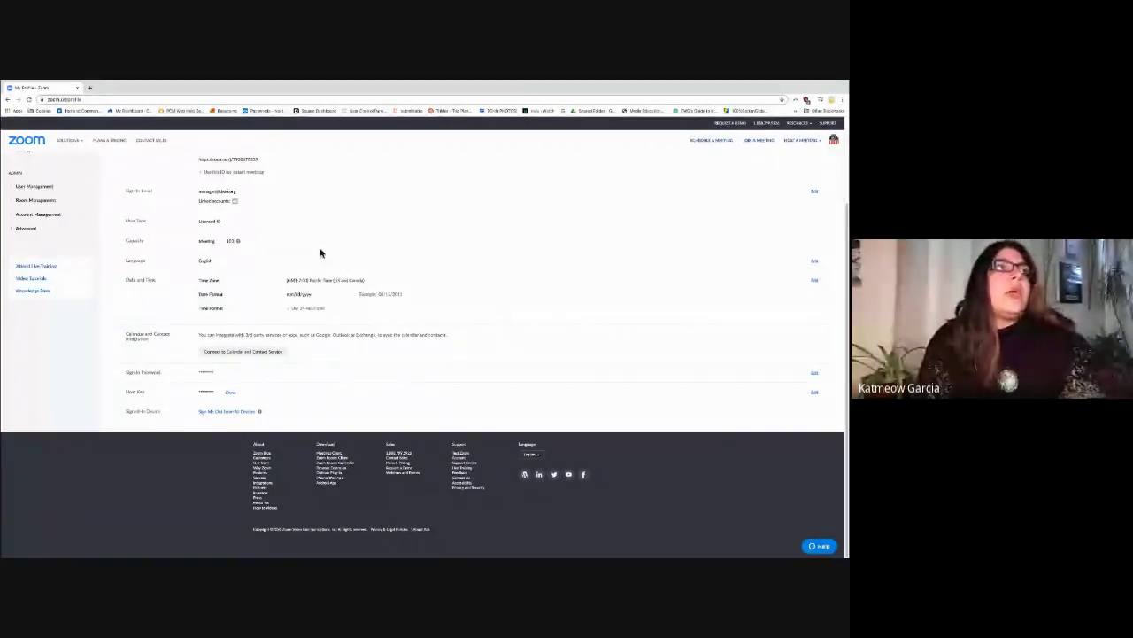
# - Look over the Zoom account profile, visit the Meetings page, and return to the profile
pyautogui.scroll(2, 225, 239)
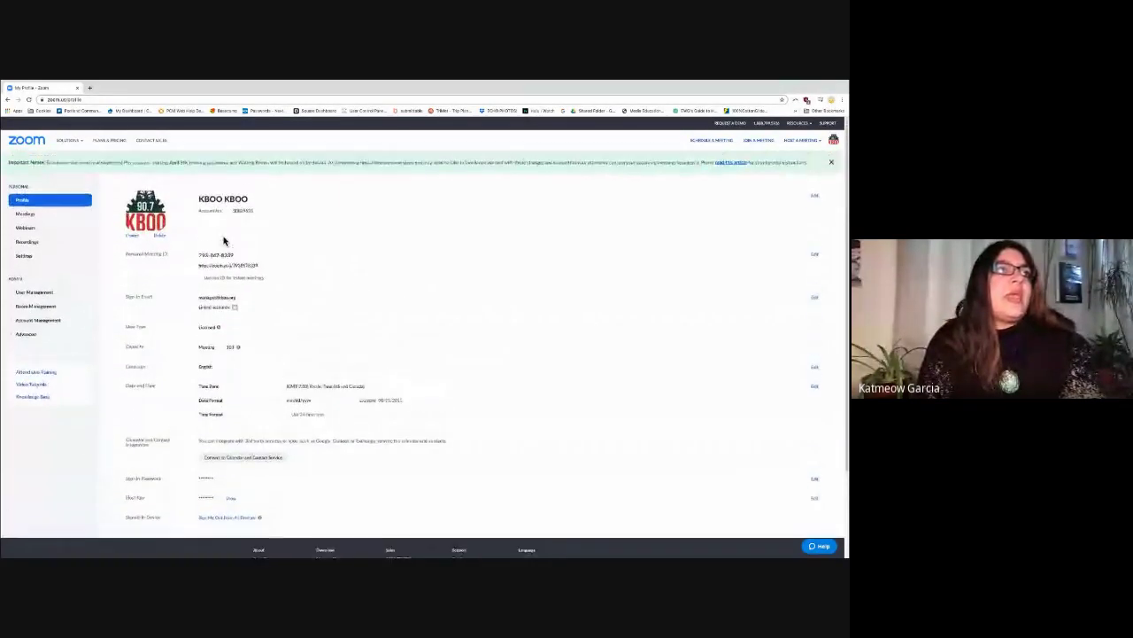
pyautogui.scroll(-1, 225, 239)
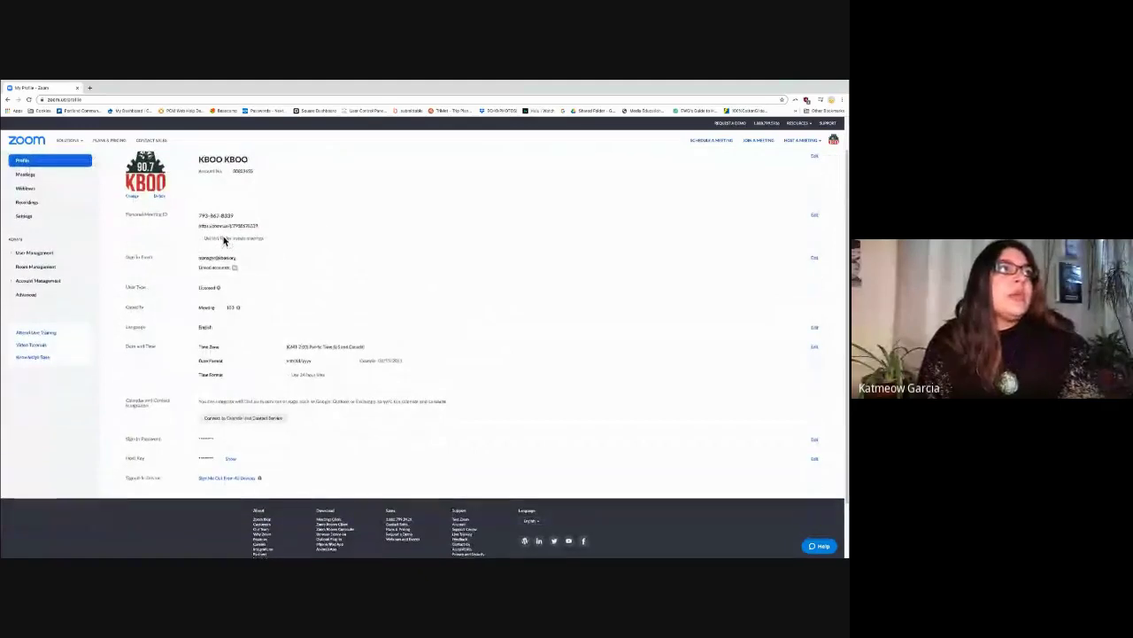
pyautogui.scroll(1, 224, 241)
pyautogui.scroll(1, 58, 186)
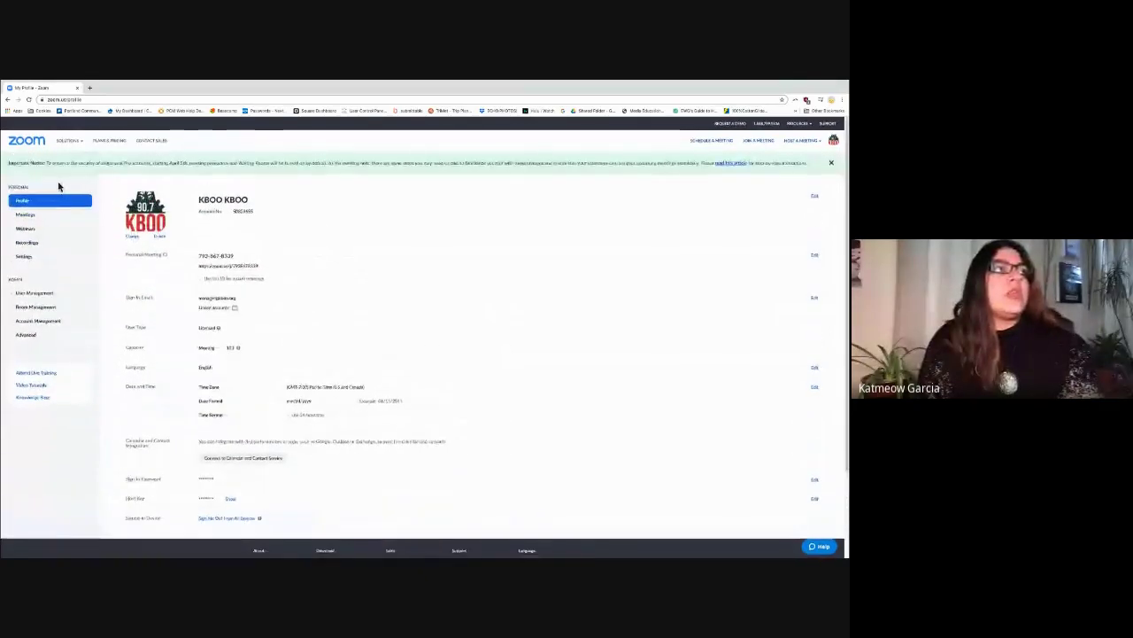
pyautogui.click(25, 214)
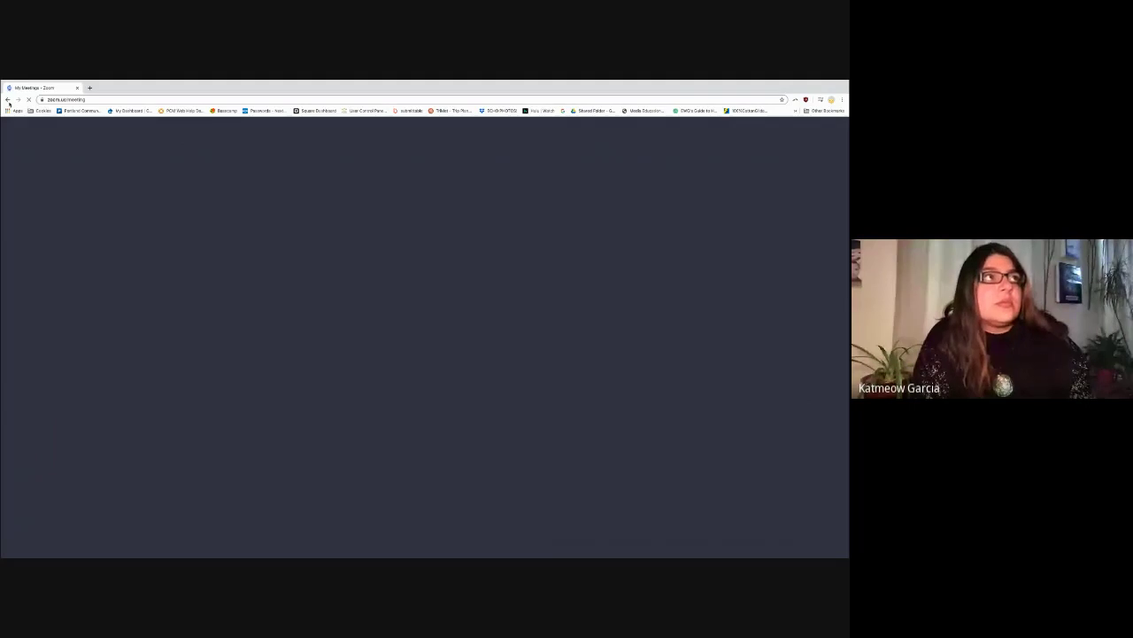
pyautogui.click(8, 100)
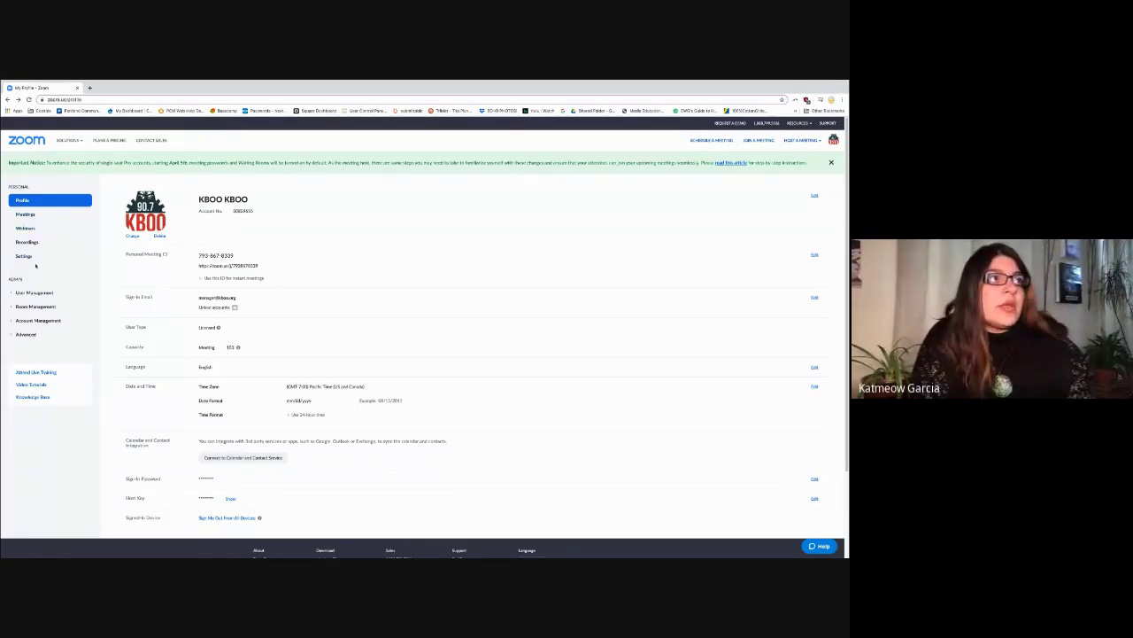
# - Open the Zoom account's meeting settings, and enable both Participants video and Host video for scheduled meetings
pyautogui.click(30, 257)
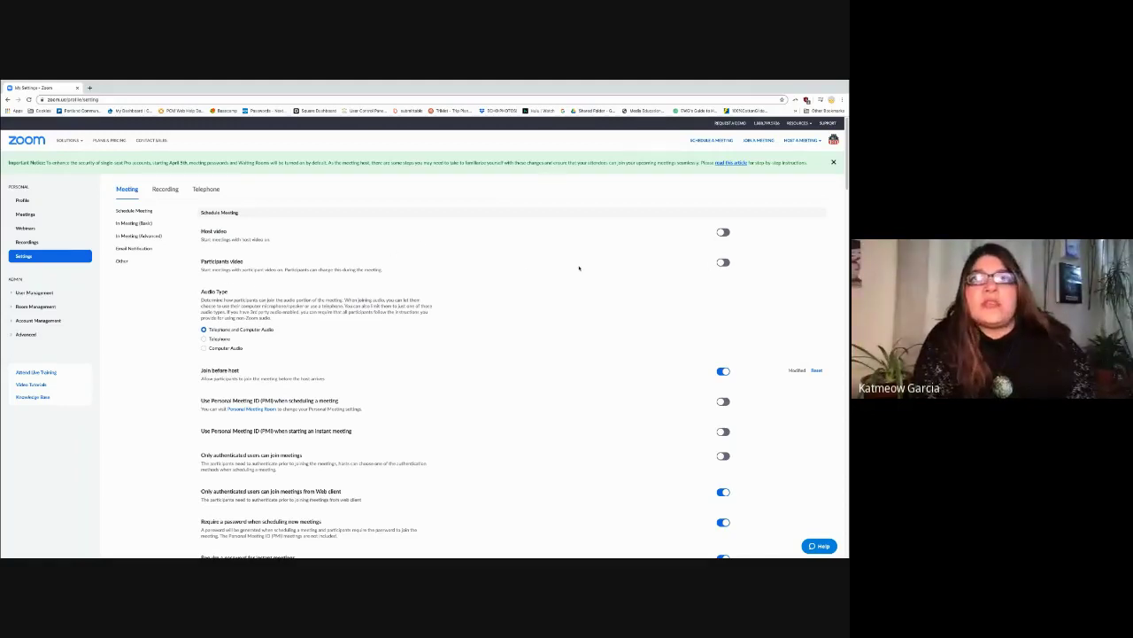
pyautogui.click(723, 262)
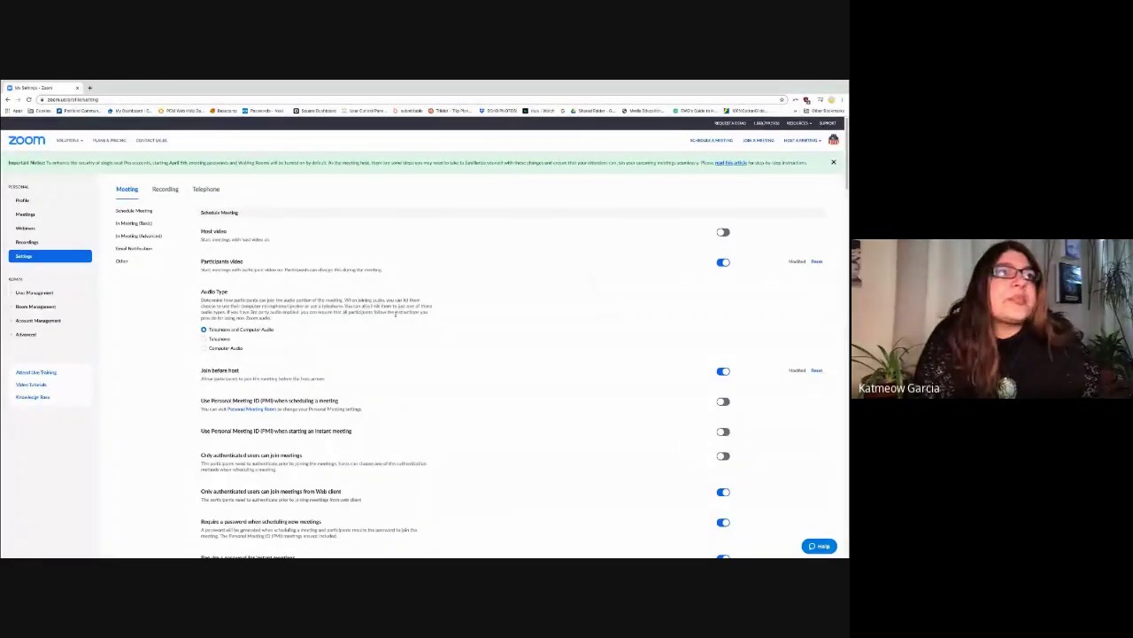
pyautogui.click(723, 232)
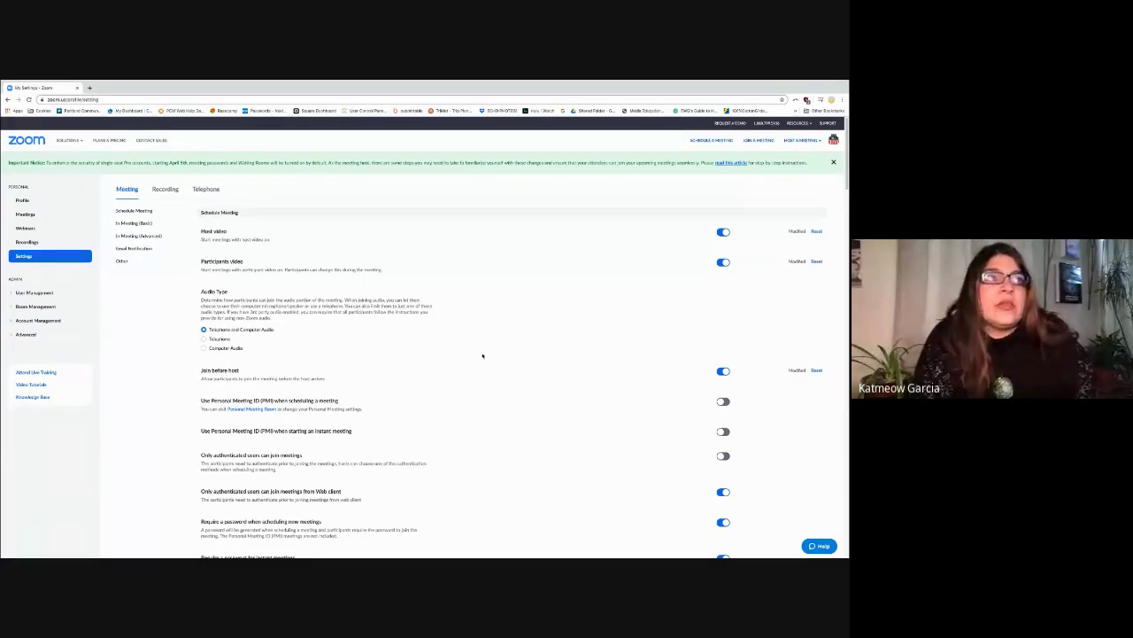
# - Examine the remaining Schedule Meeting options and the In Meeting (Basic) options through chat, polling and screen sharing
pyautogui.scroll(-3, 483, 355)
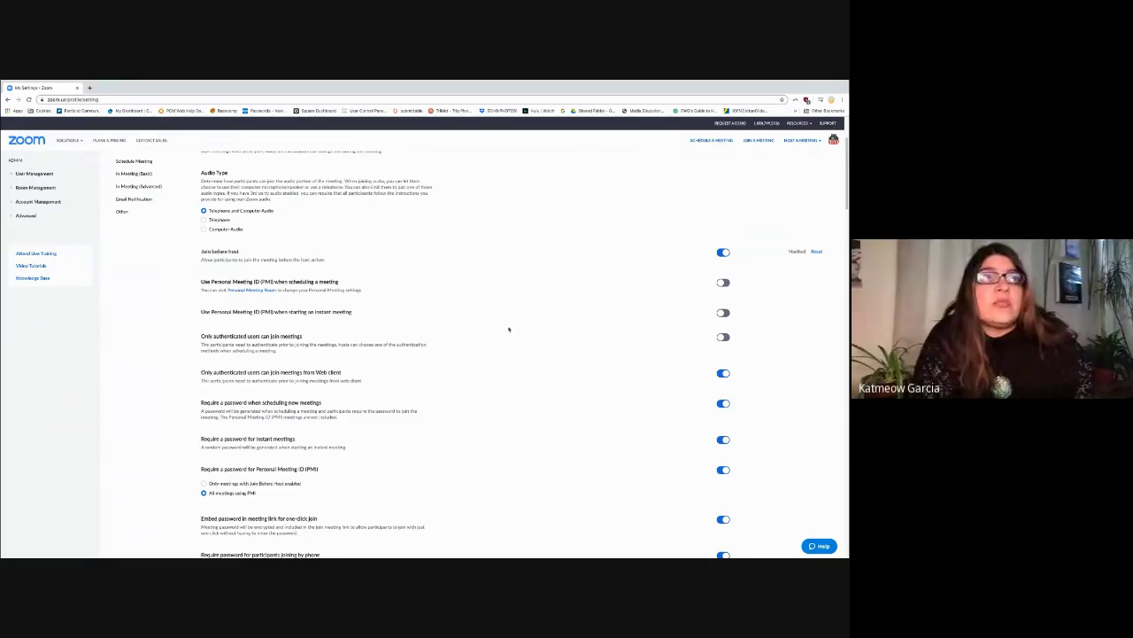
pyautogui.scroll(-1, 509, 330)
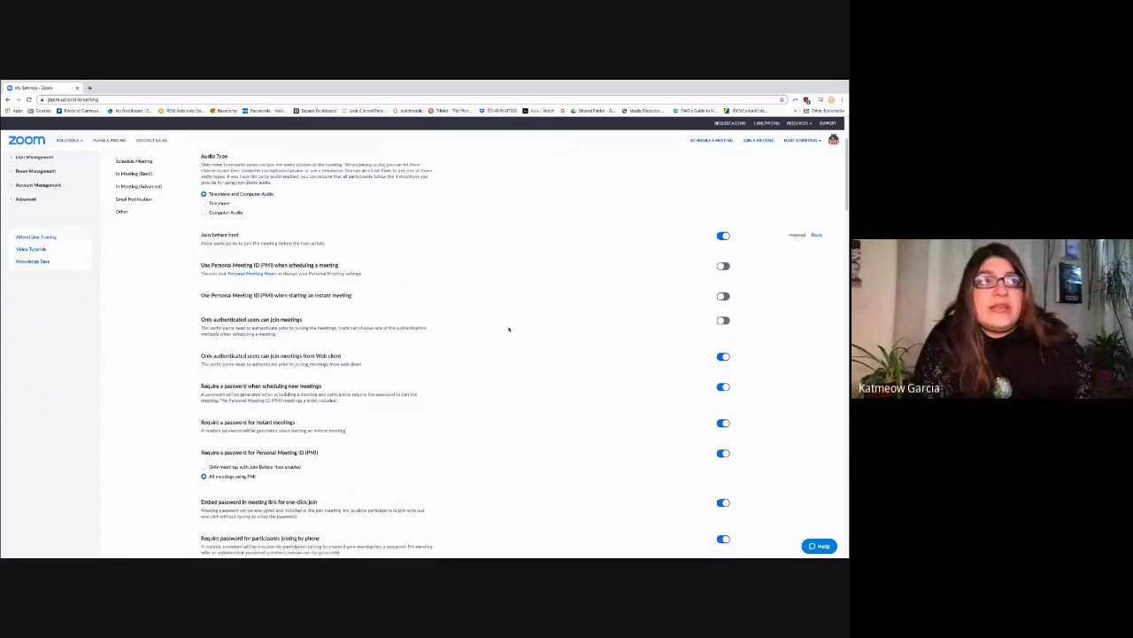
pyautogui.scroll(-3, 509, 329)
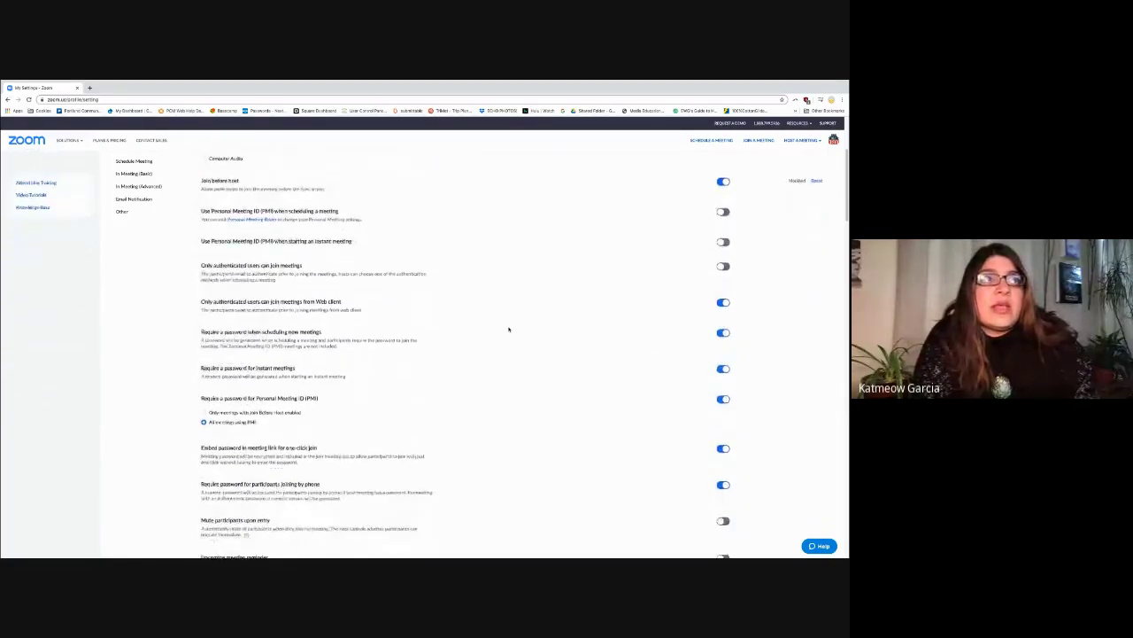
pyautogui.scroll(-3, 509, 329)
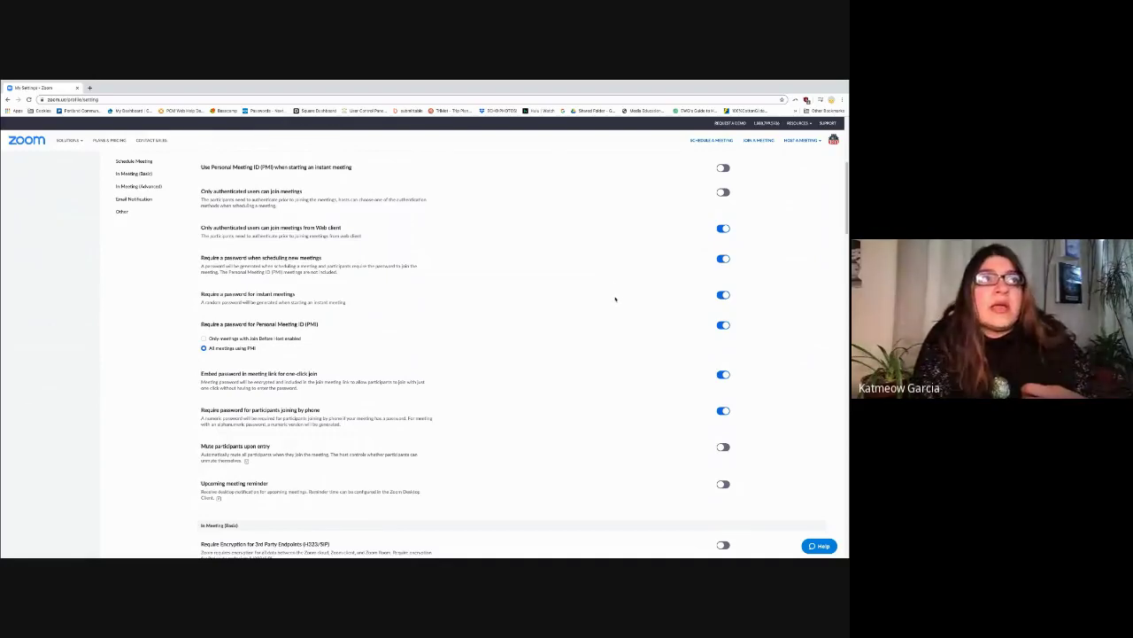
pyautogui.scroll(-1, 615, 299)
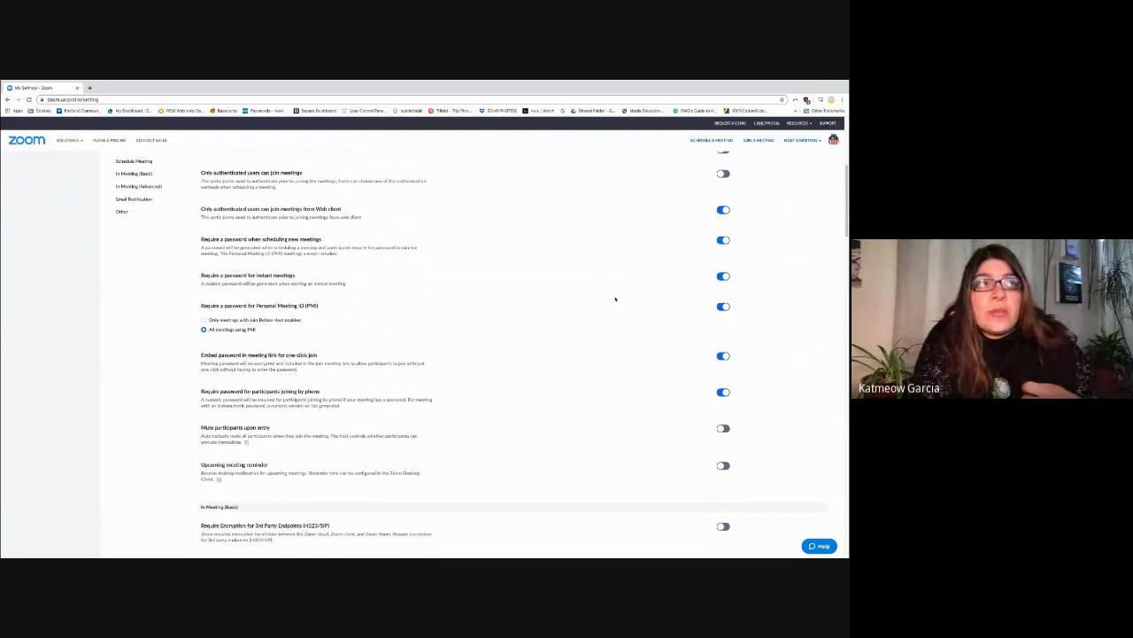
pyautogui.scroll(-2, 616, 299)
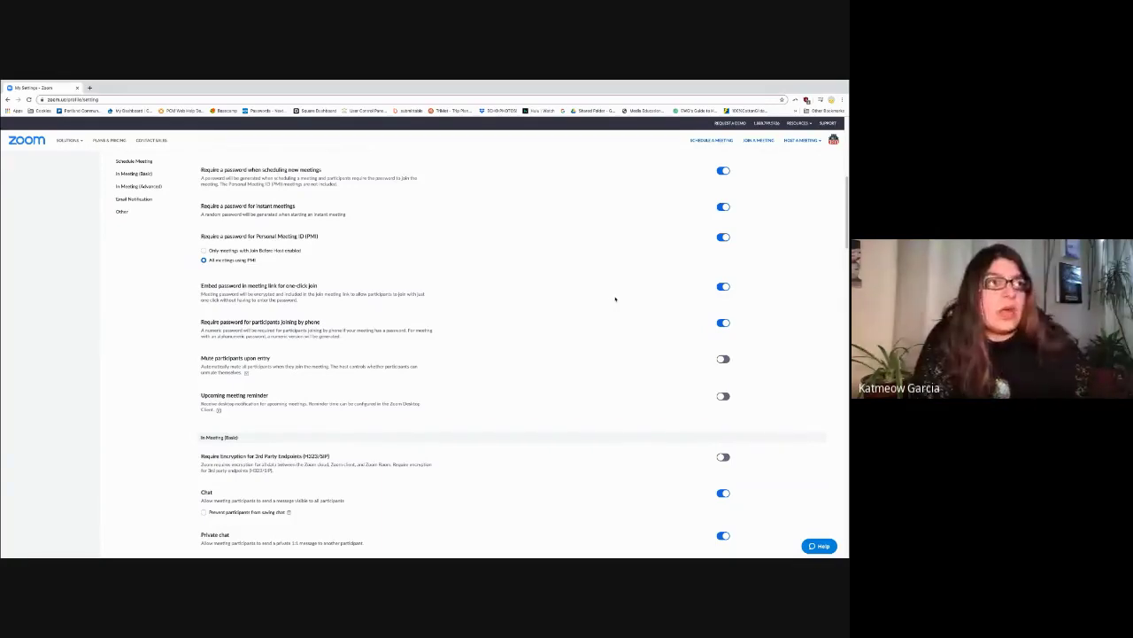
pyautogui.scroll(-2, 596, 318)
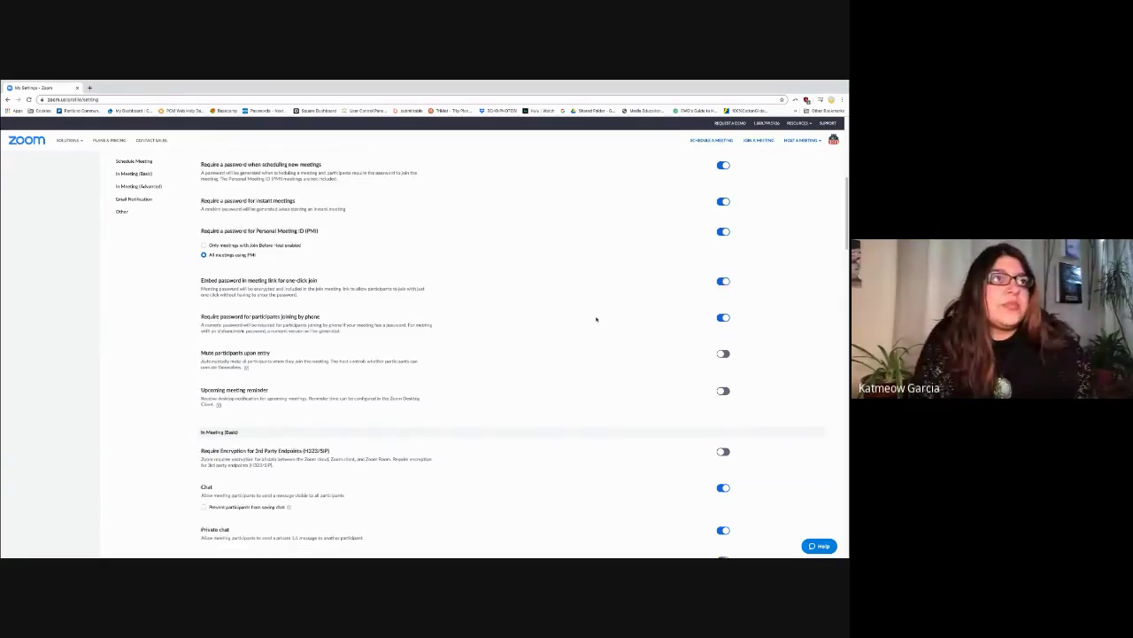
pyautogui.scroll(-1, 596, 319)
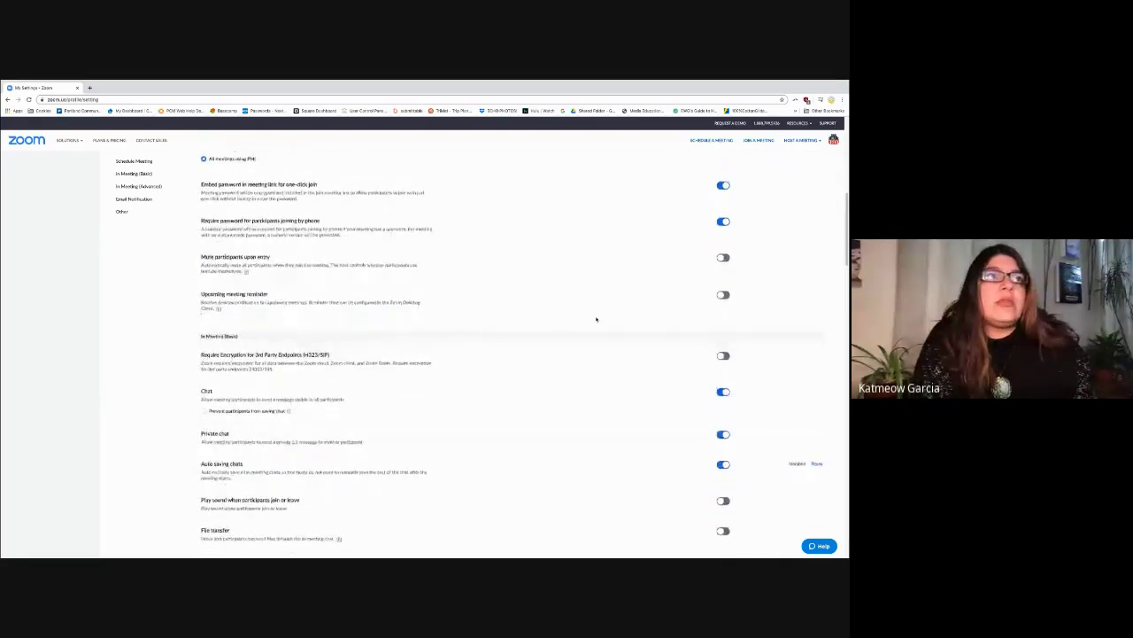
pyautogui.scroll(-6, 596, 319)
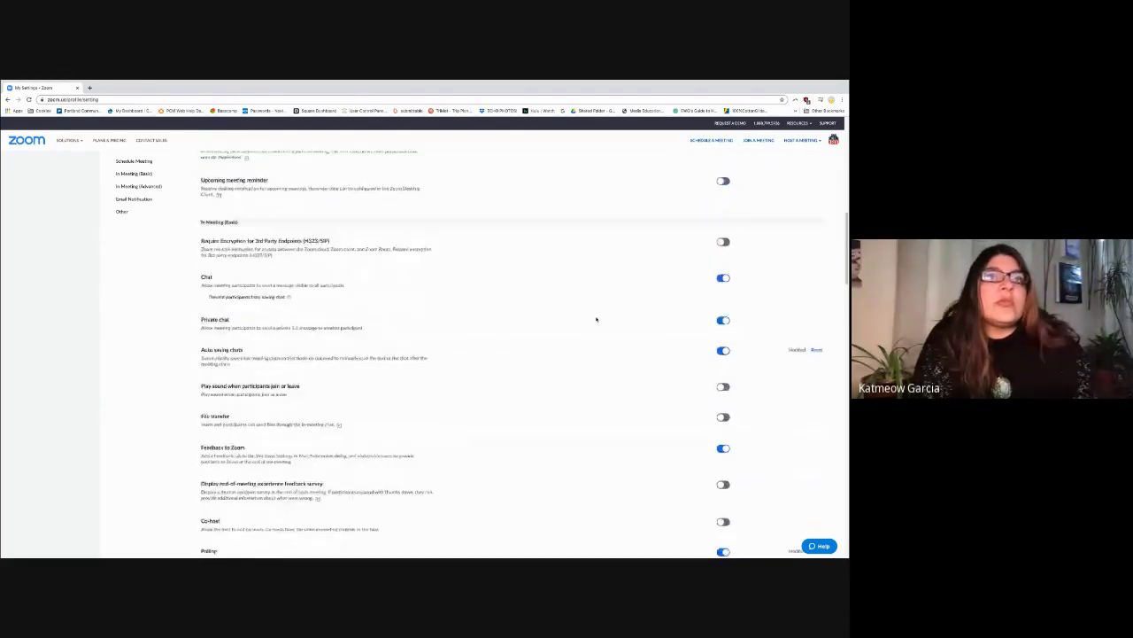
pyautogui.scroll(-4, 596, 319)
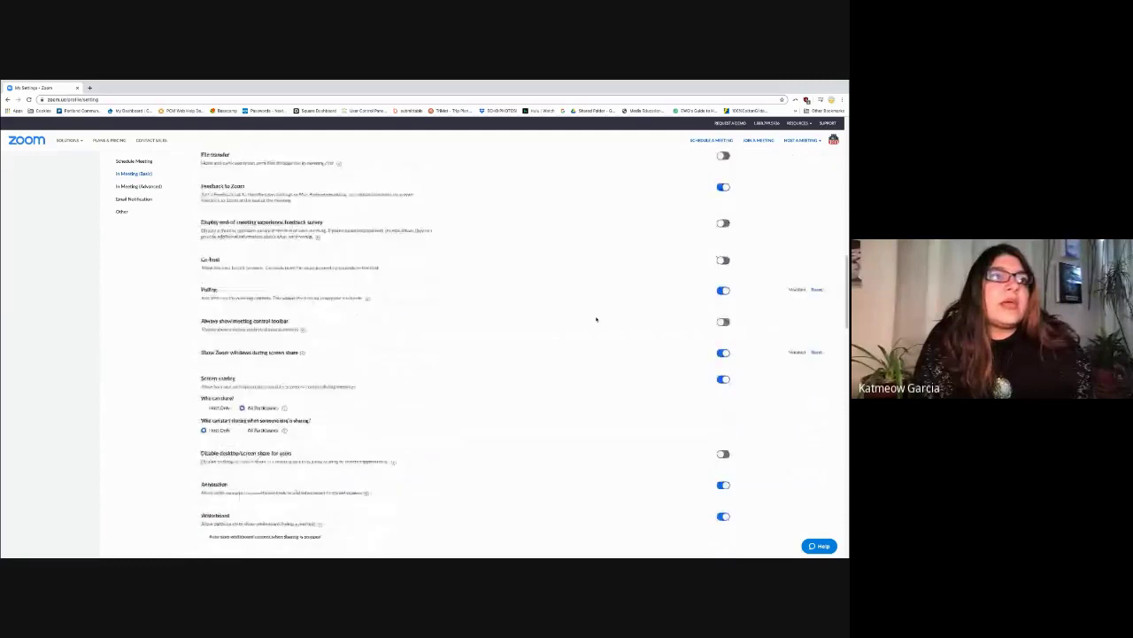
pyautogui.scroll(-1, 596, 319)
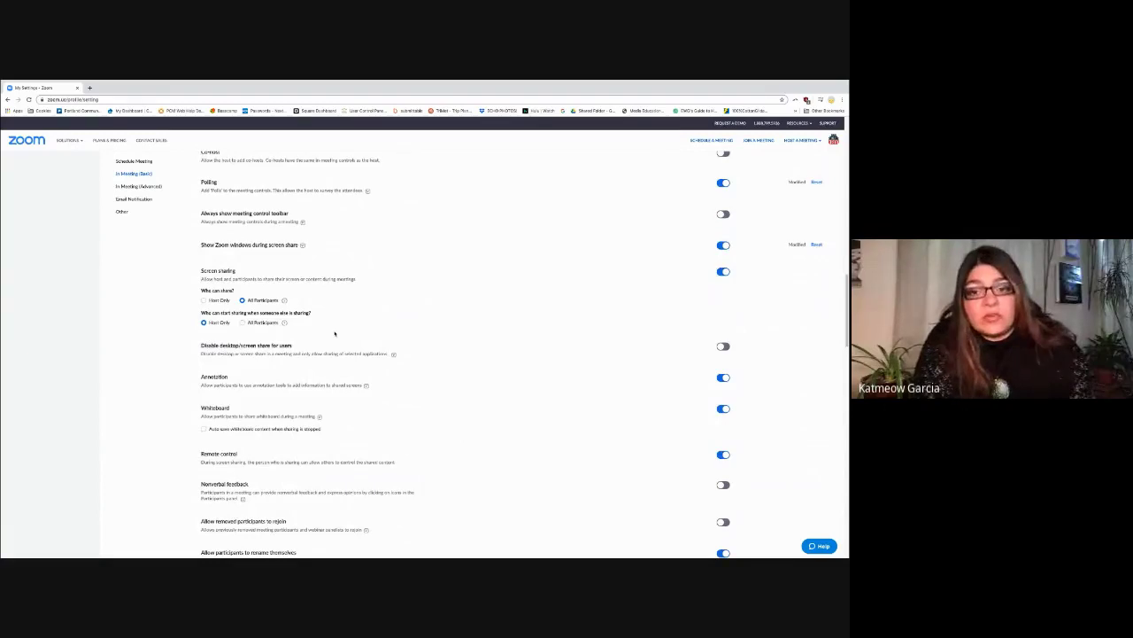
# - Examine the remaining In Meeting (Basic) settings, from screen sharing and whiteboard through participant renaming
pyautogui.scroll(-1, 335, 333)
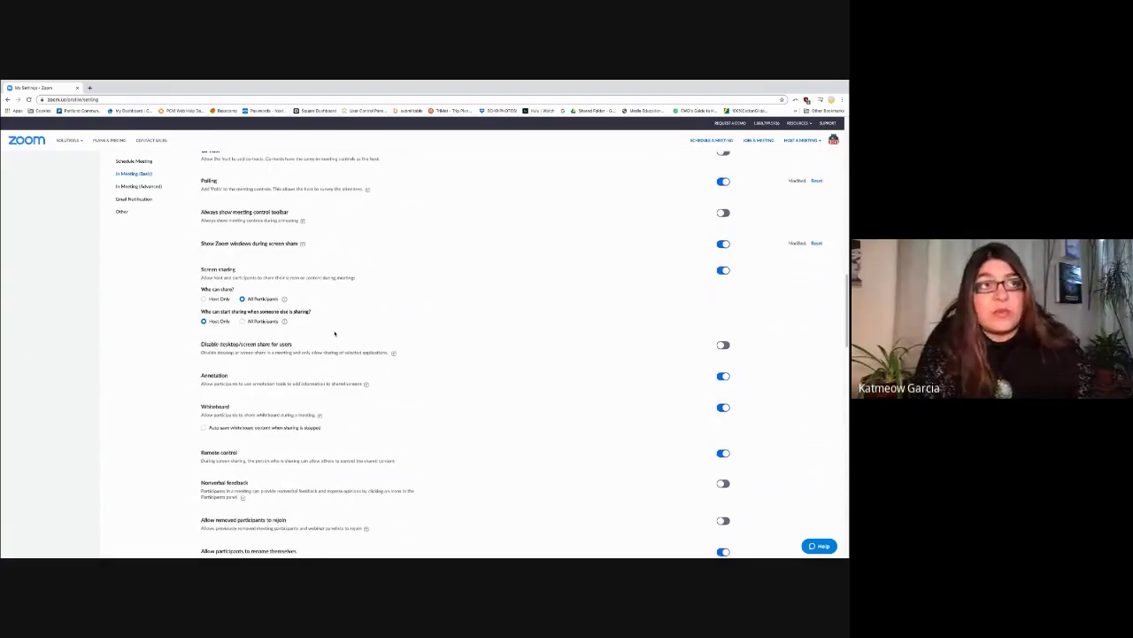
pyautogui.scroll(-1, 335, 333)
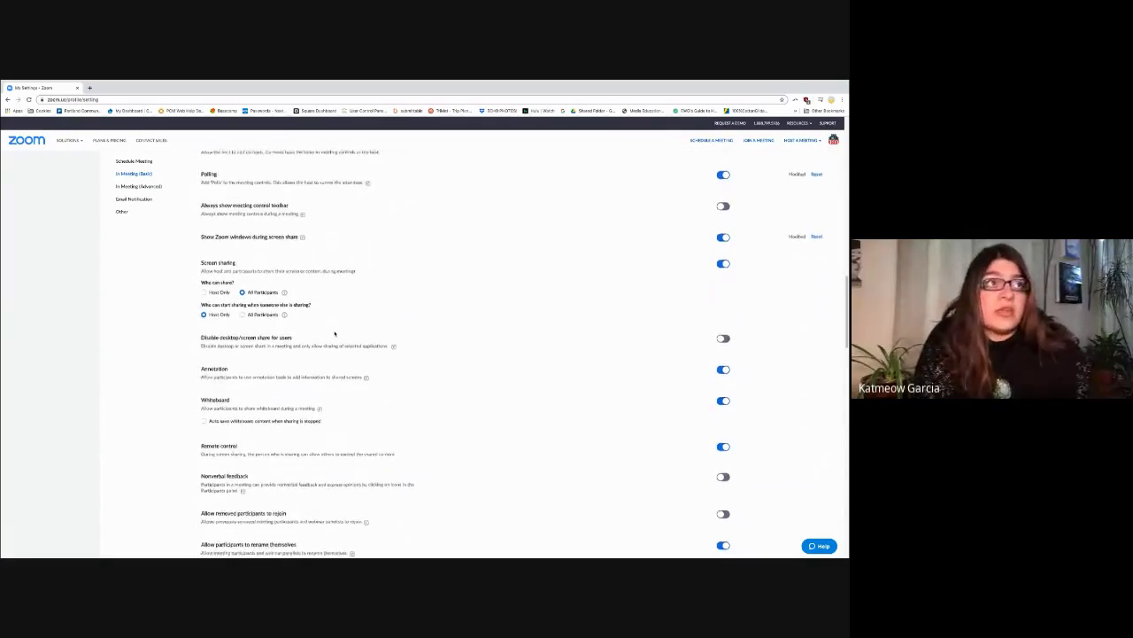
pyautogui.scroll(-2, 335, 333)
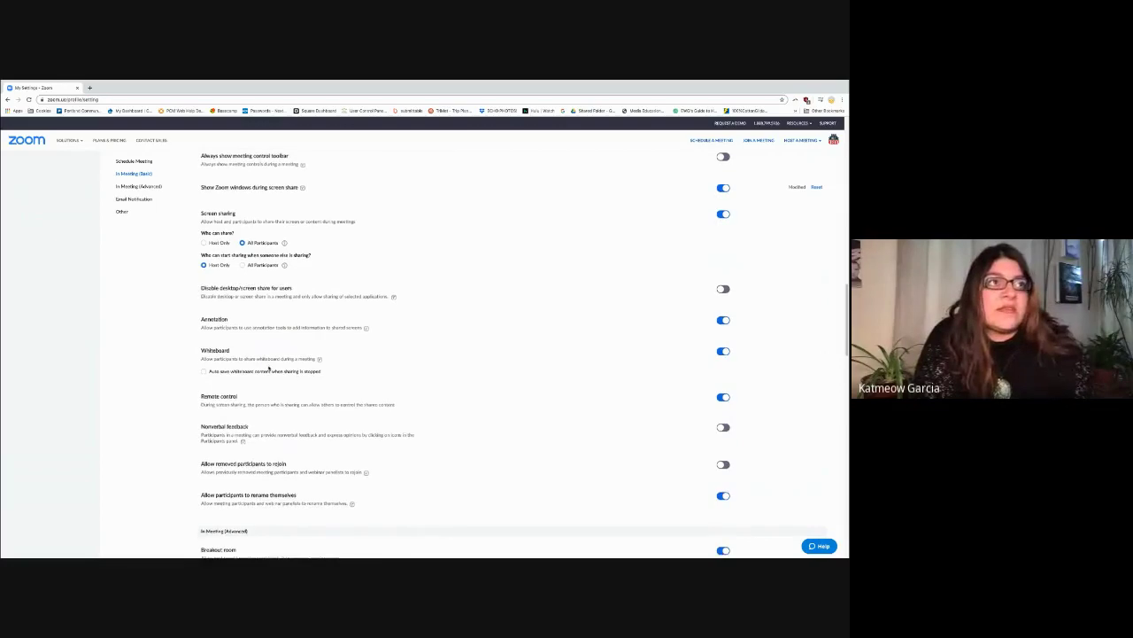
pyautogui.scroll(-1, 268, 368)
pyautogui.scroll(-5, 268, 368)
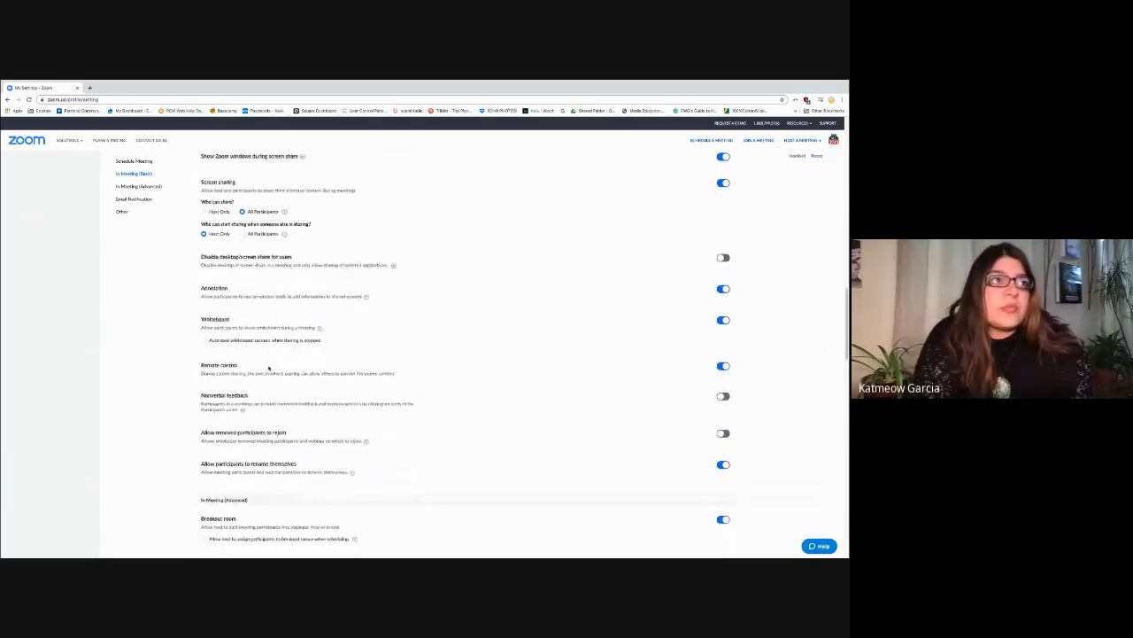
pyautogui.scroll(-1, 269, 367)
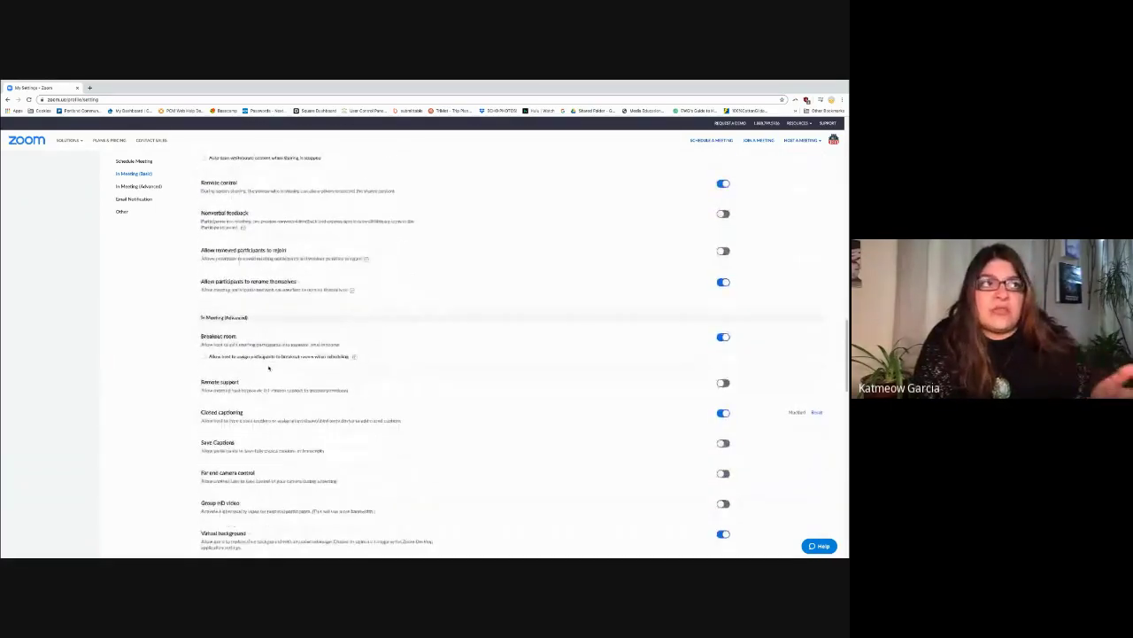
pyautogui.scroll(-2, 268, 367)
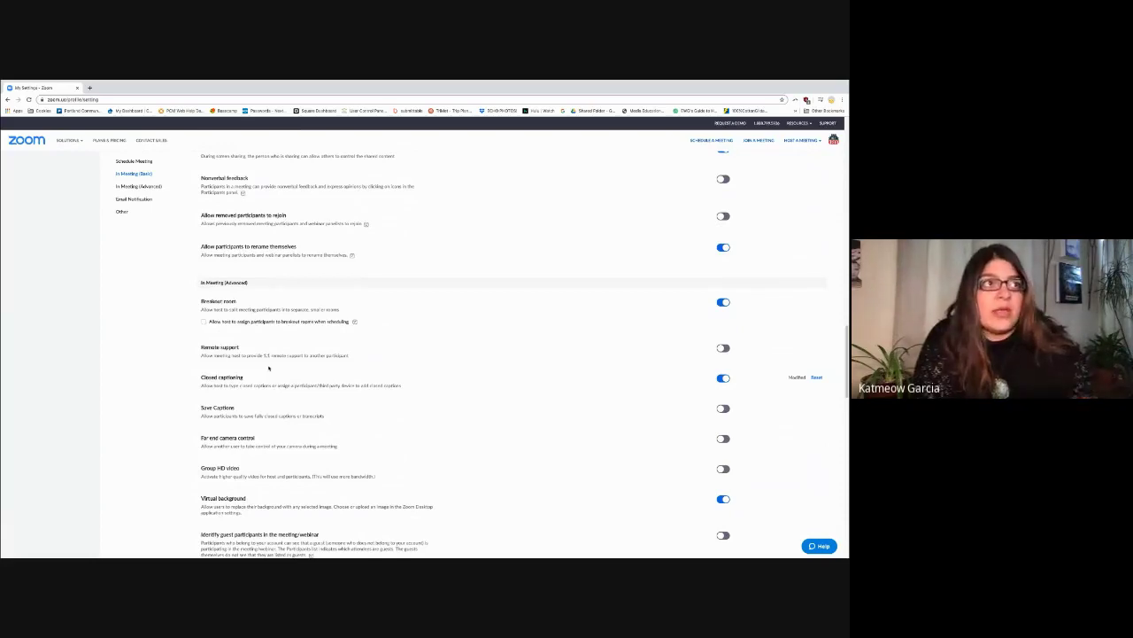
# - Examine the In Meeting (Advanced) settings, including breakout rooms, closed captioning, virtual background and the waiting room
pyautogui.scroll(-1, 268, 367)
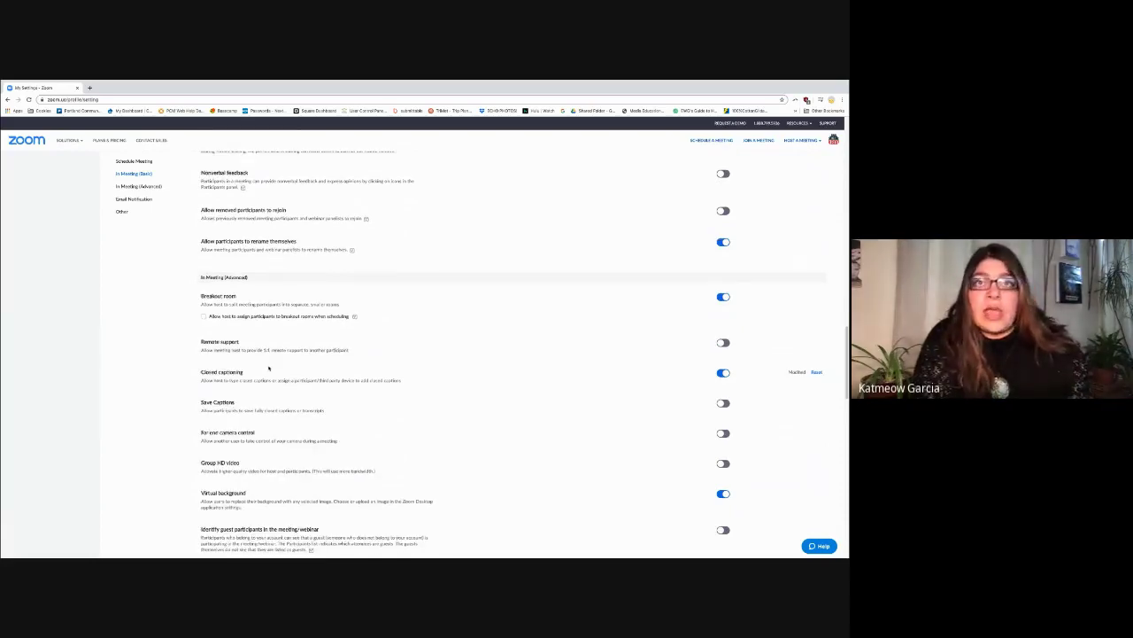
pyautogui.scroll(-2, 268, 367)
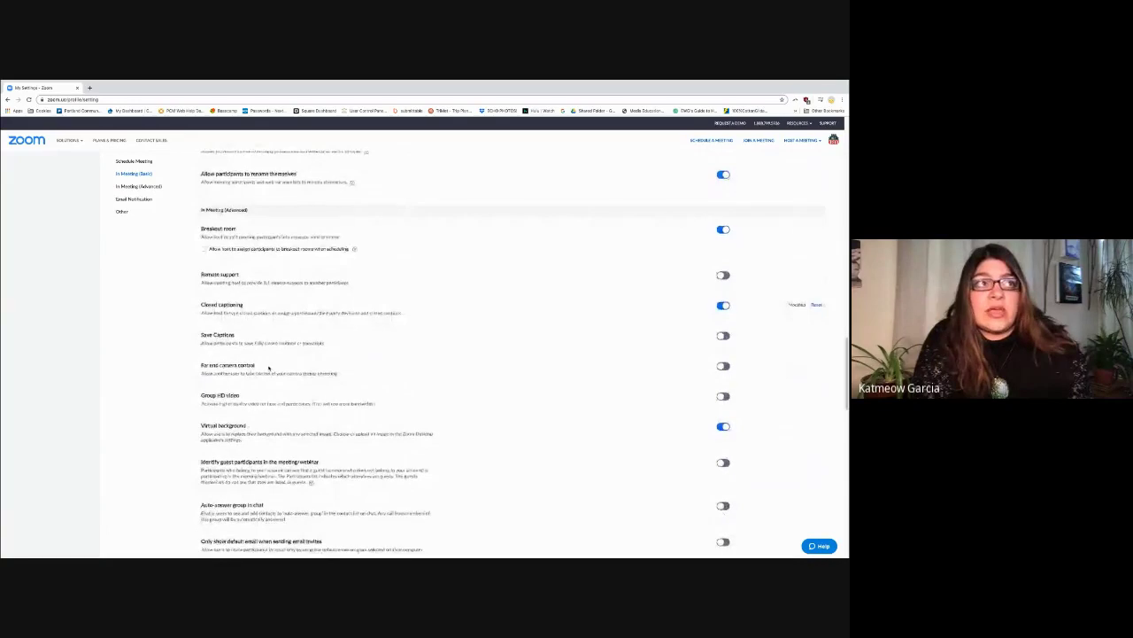
pyautogui.scroll(-2, 269, 367)
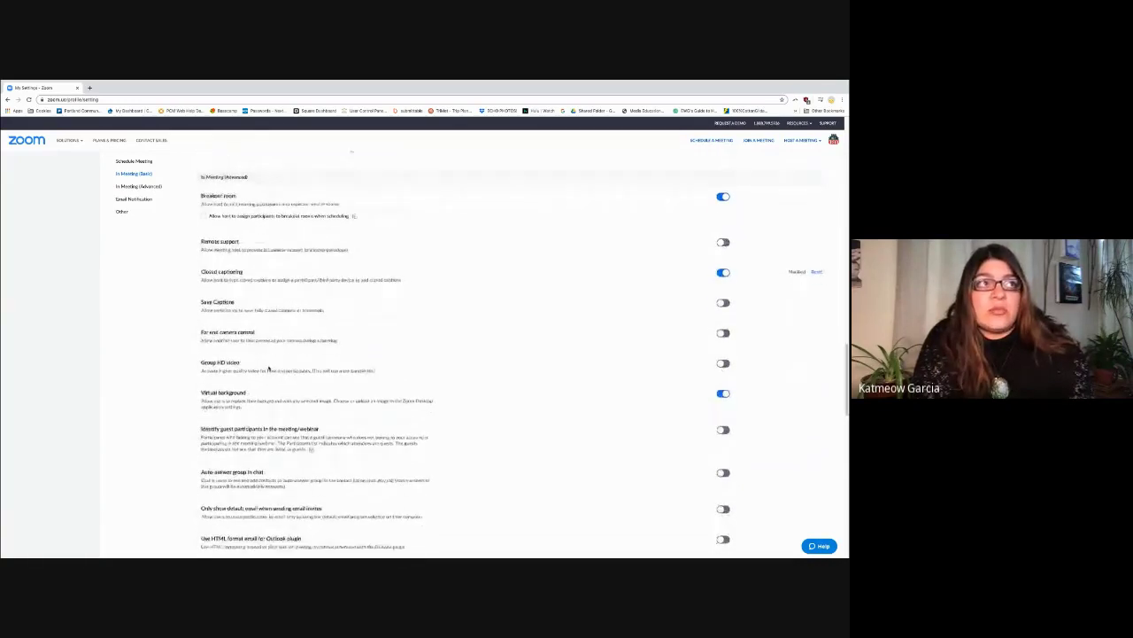
pyautogui.scroll(-3, 269, 367)
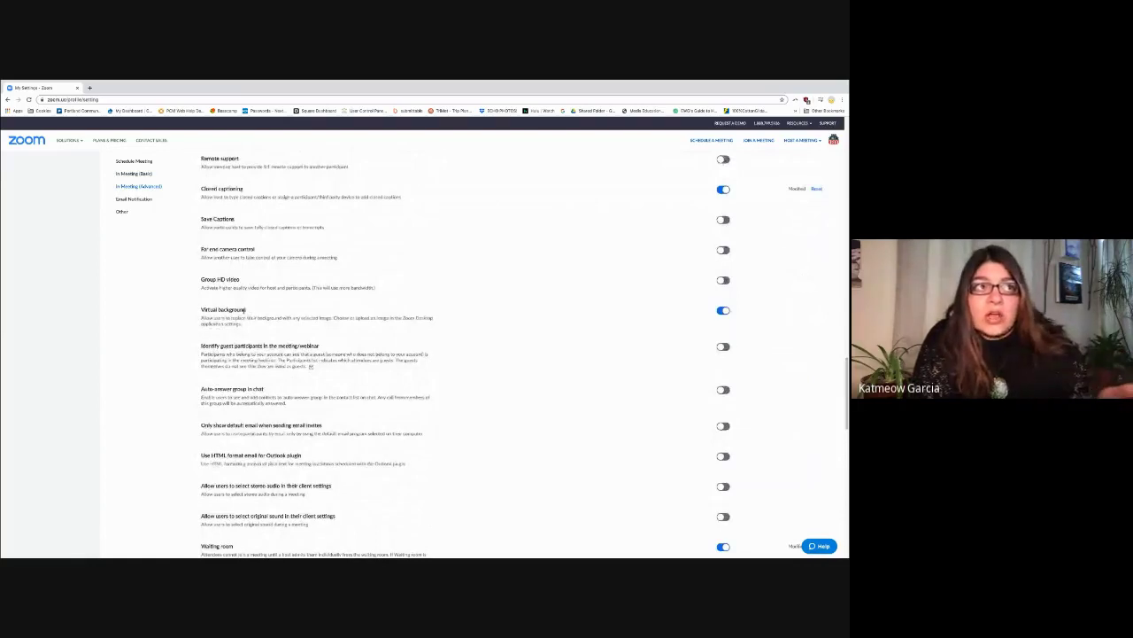
pyautogui.scroll(-8, 288, 374)
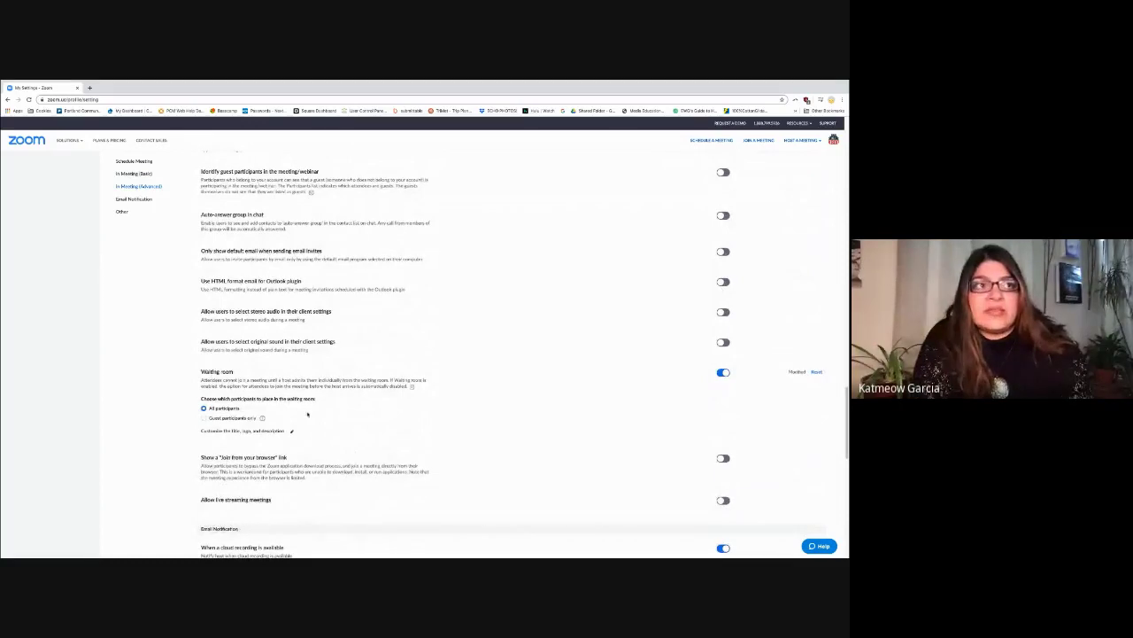
pyautogui.scroll(-1, 307, 414)
pyautogui.scroll(-1, 307, 414)
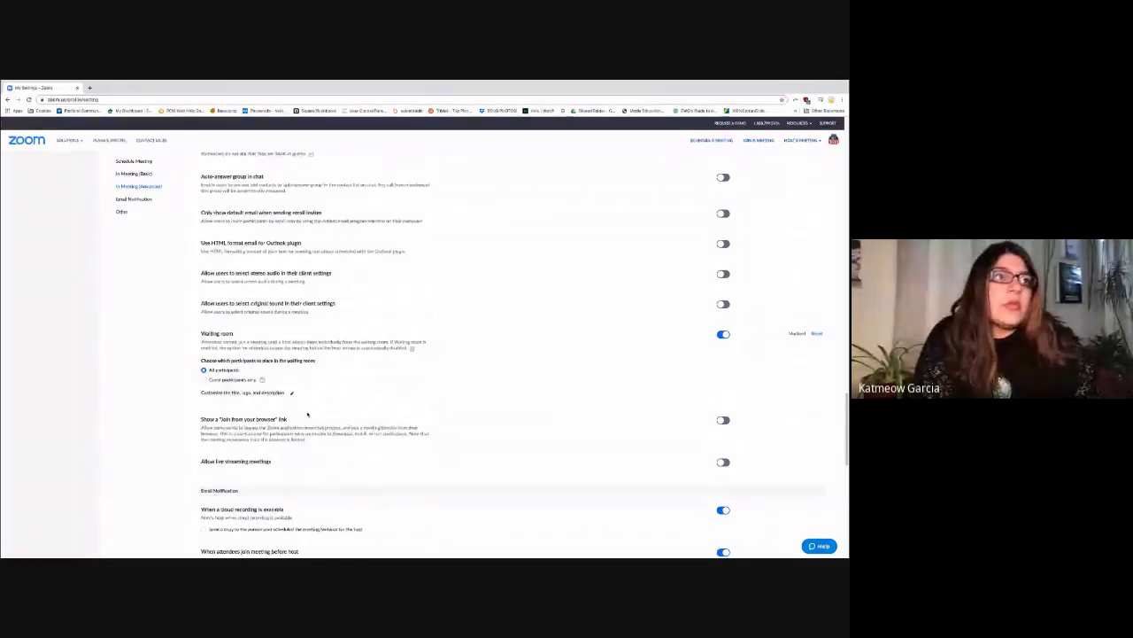
# - Skim the Email Notification and Other meeting settings, and return to the start of the meeting settings
pyautogui.scroll(-3, 308, 413)
pyautogui.scroll(-5, 308, 414)
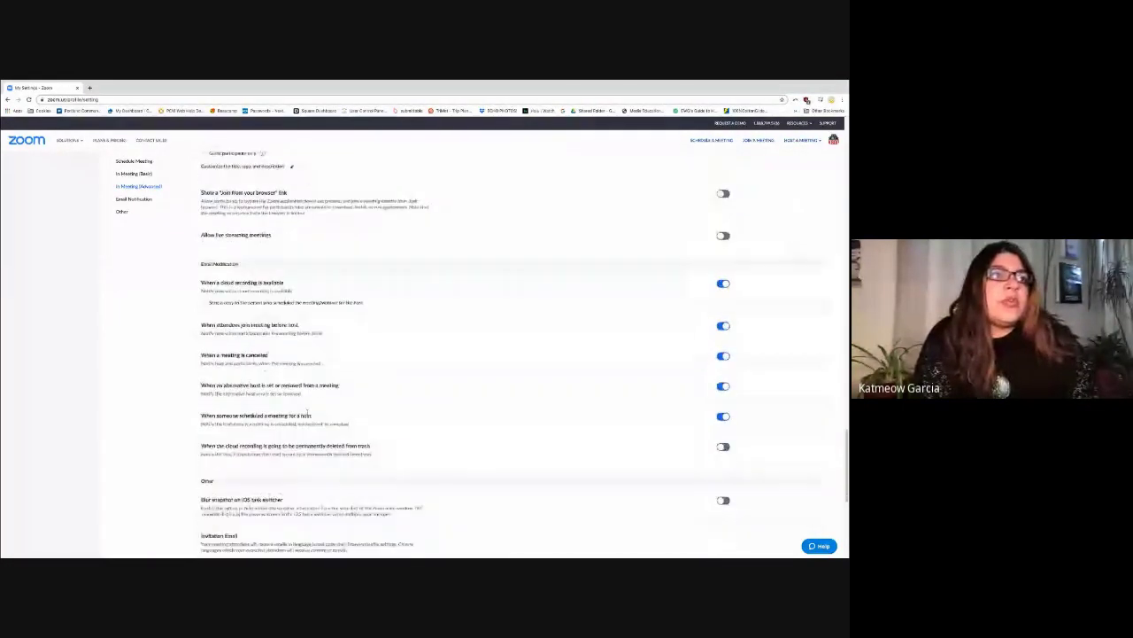
pyautogui.scroll(-2, 308, 413)
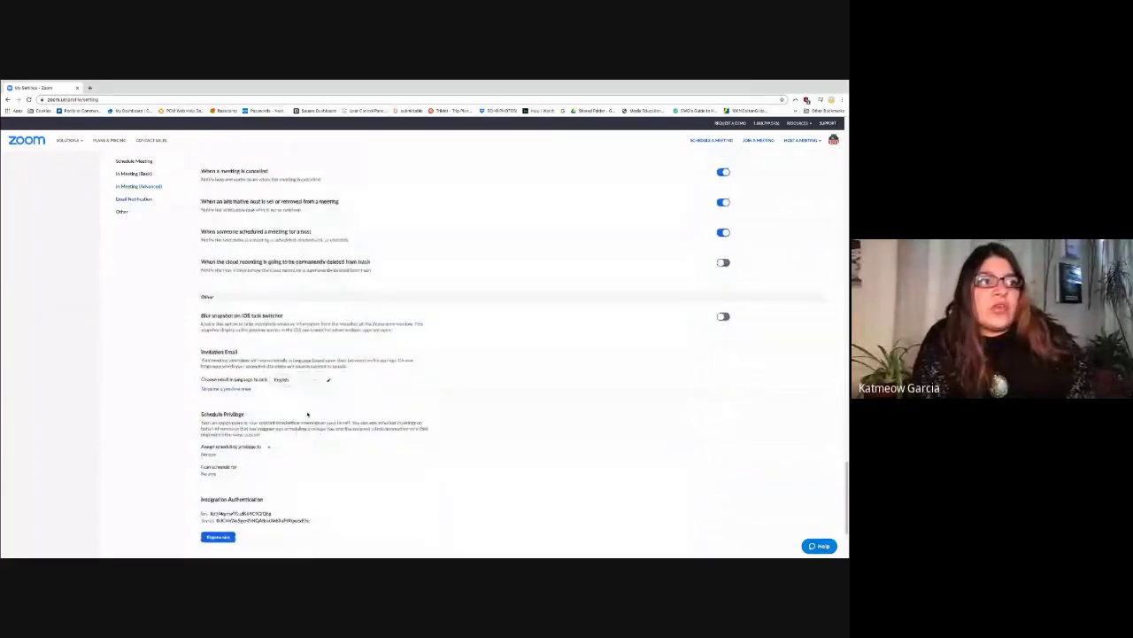
pyautogui.scroll(20, 308, 414)
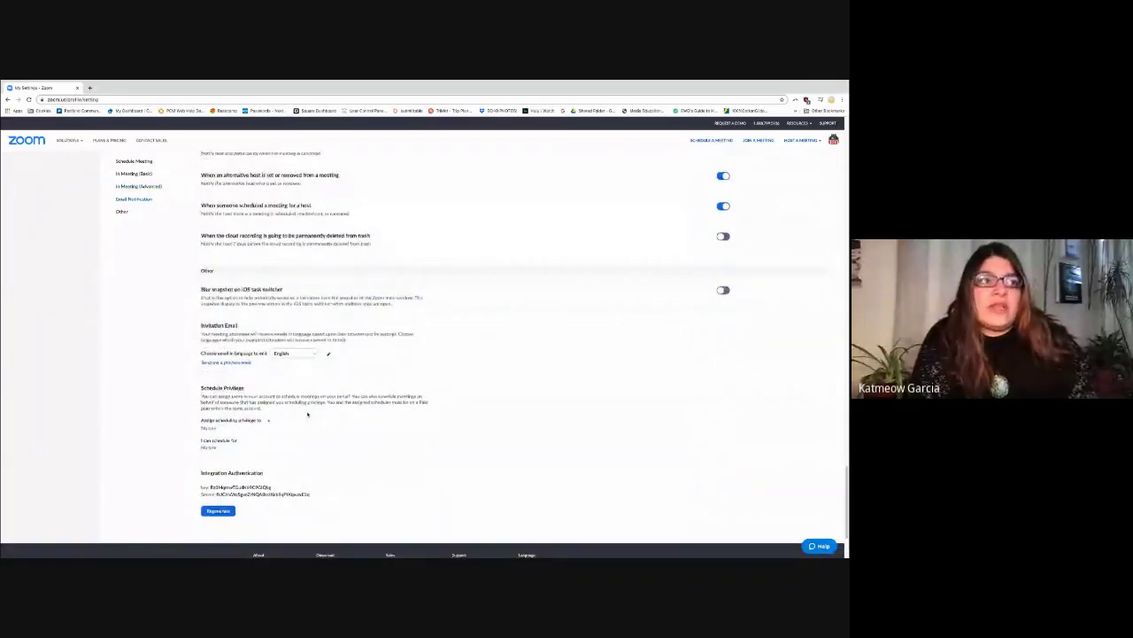
pyautogui.scroll(20, 307, 413)
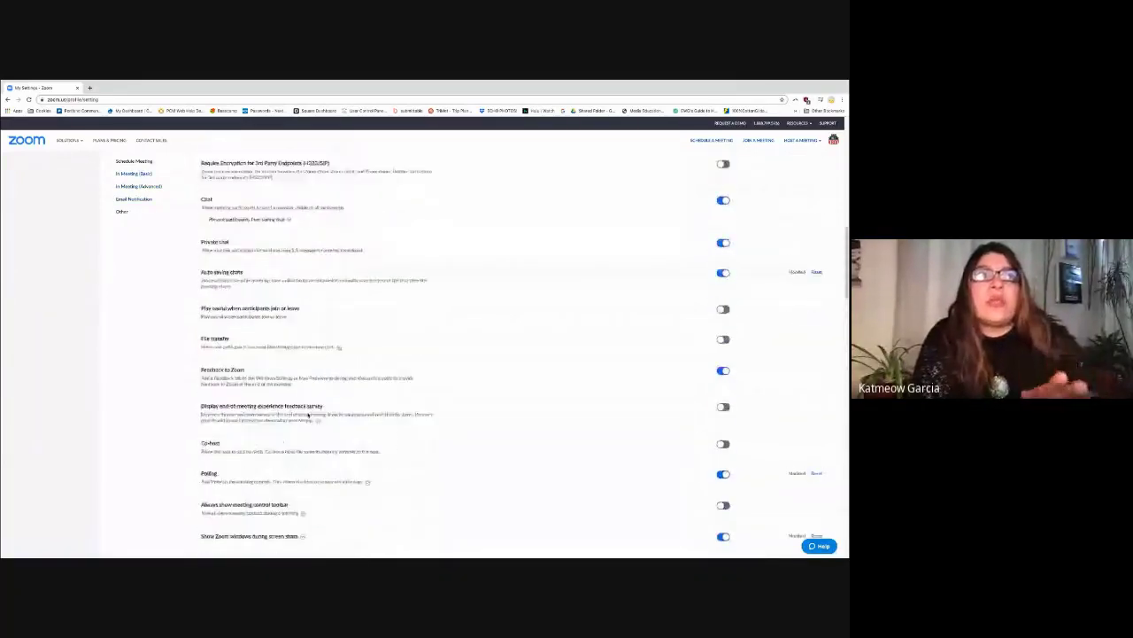
pyautogui.scroll(1, 309, 413)
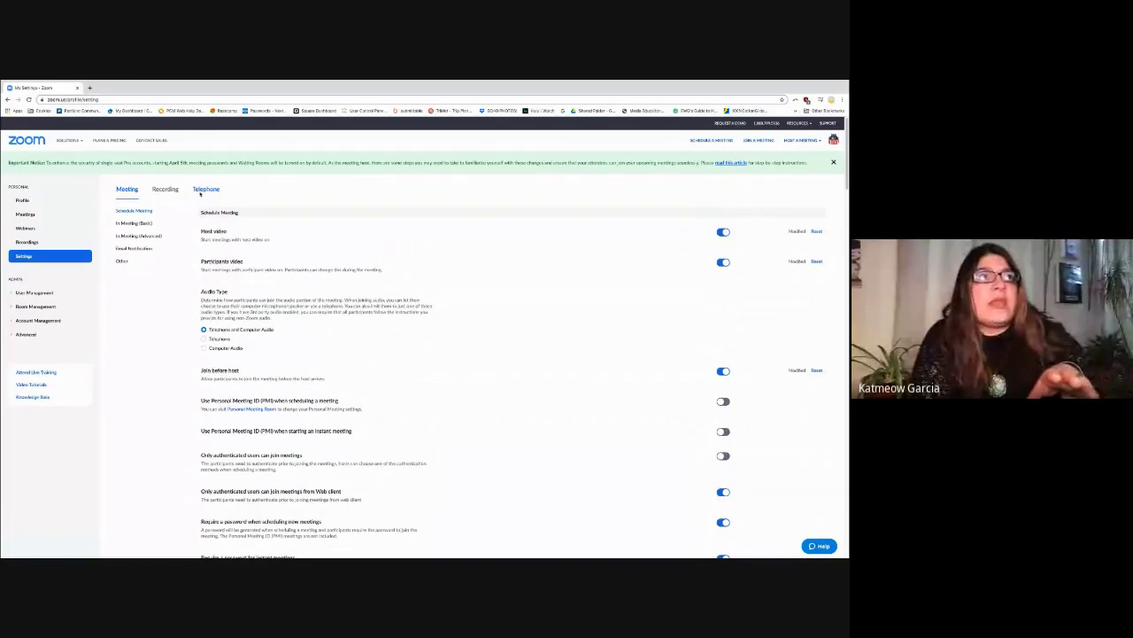
# - Open the account's Recording settings and review the local, cloud and automatic recording options
pyautogui.click(165, 189)
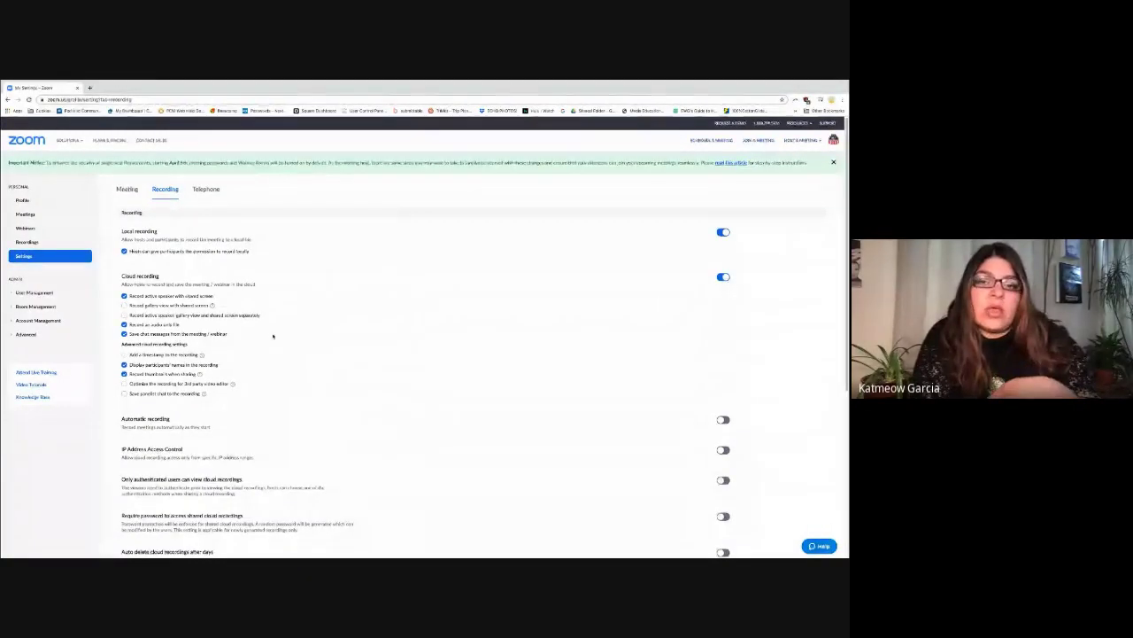
pyautogui.scroll(-2, 273, 335)
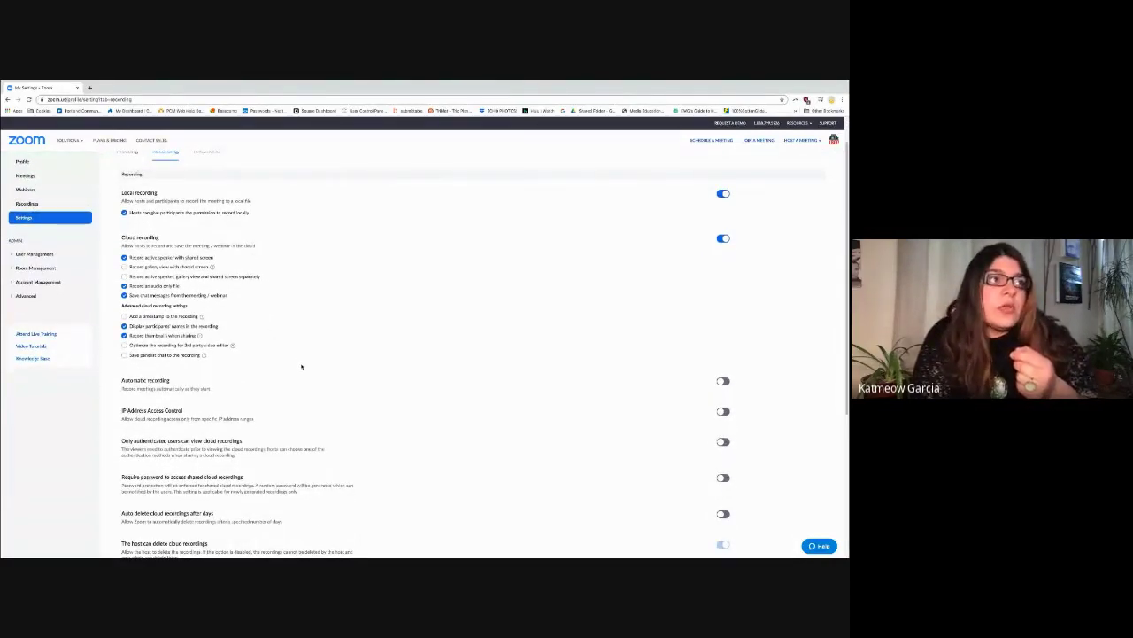
pyautogui.scroll(-3, 300, 362)
pyautogui.scroll(-2, 301, 362)
pyautogui.scroll(5, 301, 363)
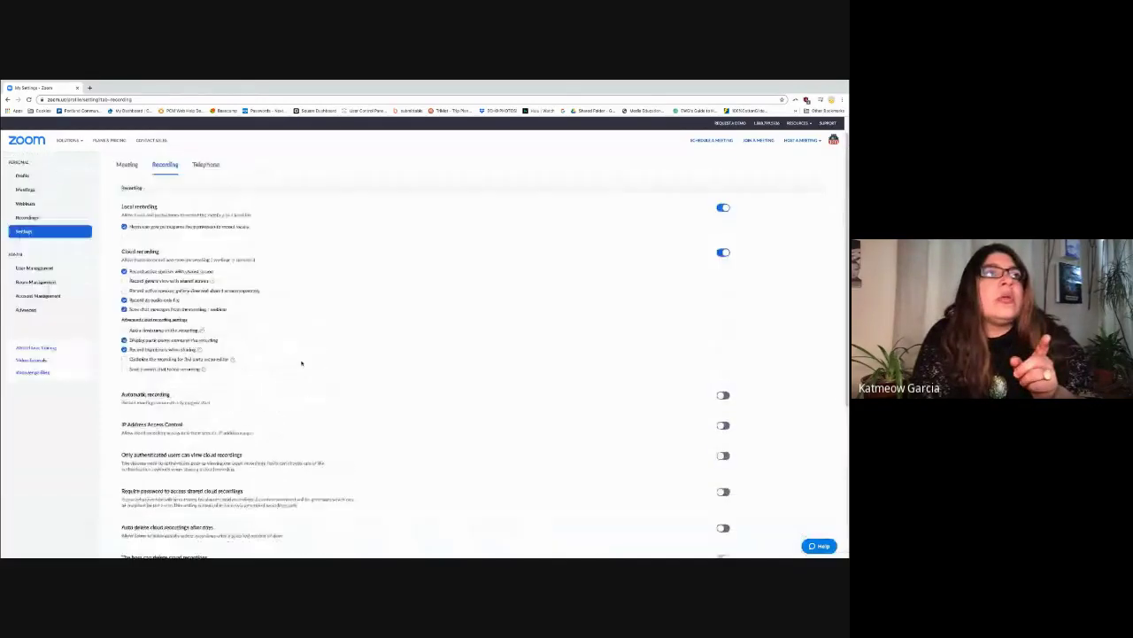
# - Open the Telephone settings and review the toll call, phone number masking and global dial-in options
pyautogui.click(206, 189)
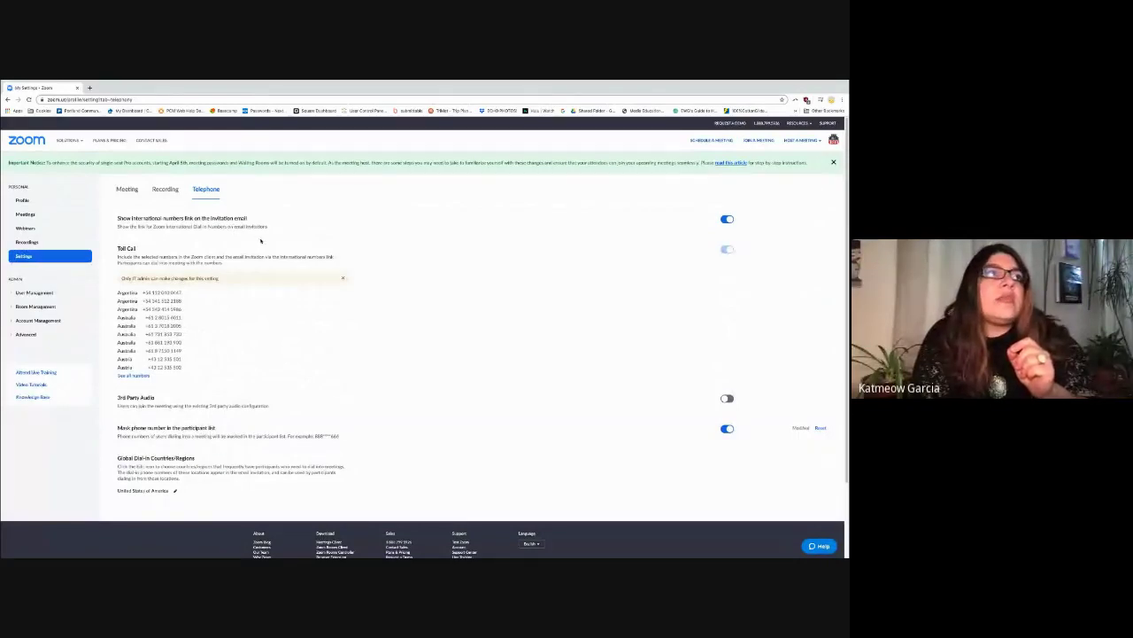
pyautogui.scroll(-2, 261, 239)
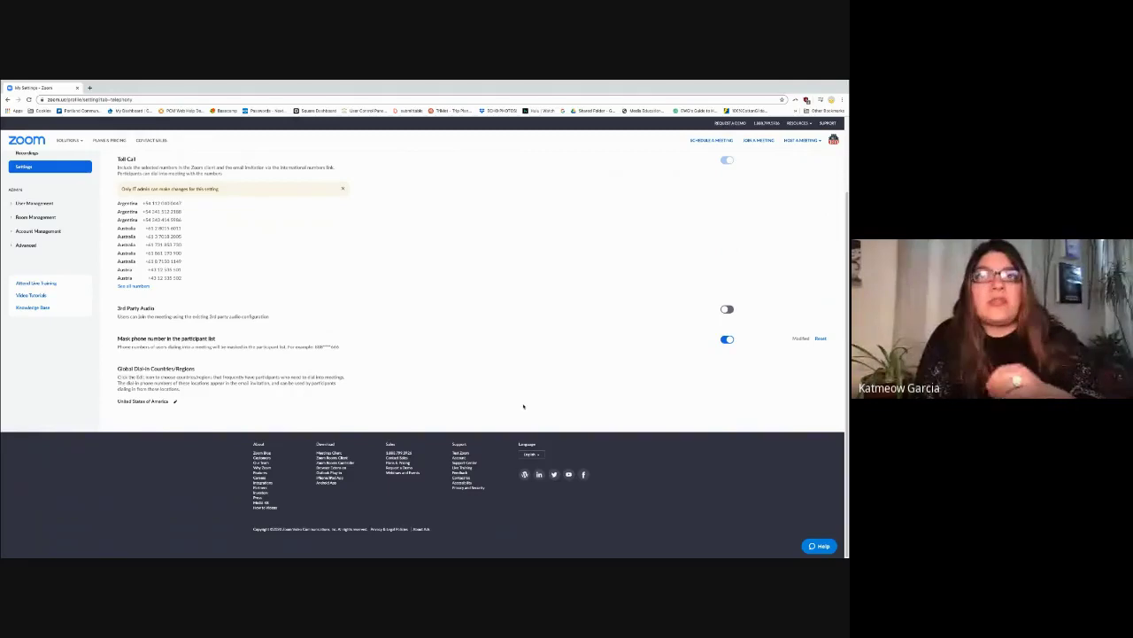
pyautogui.scroll(3, 485, 375)
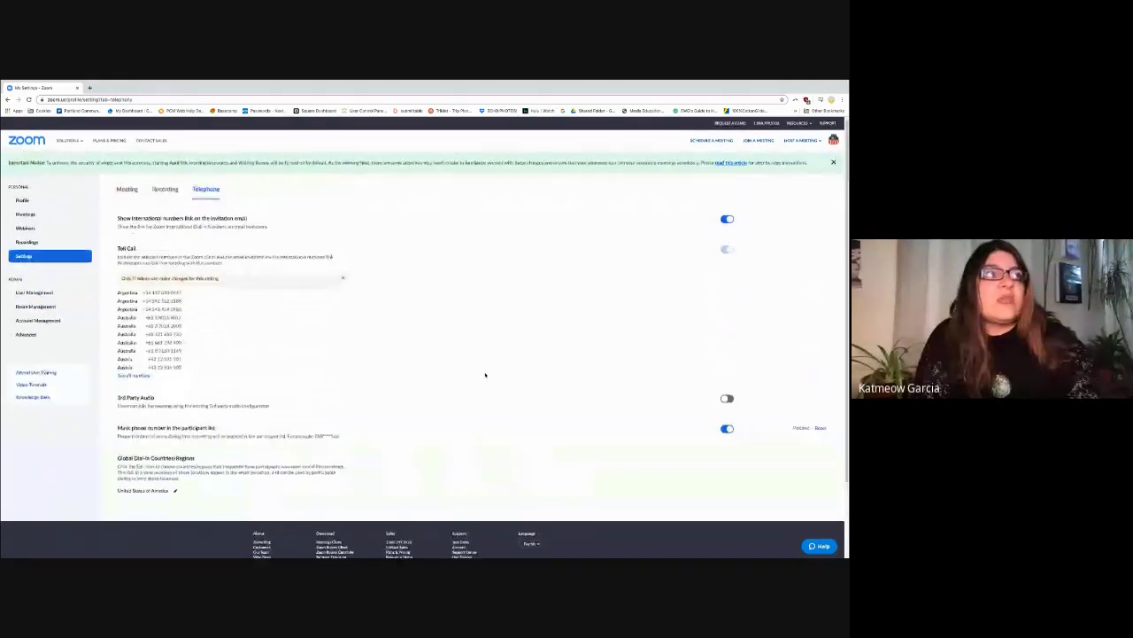
# - Open the Meetings page, view the previous meetings and the Personal Meeting Room, and return to the upcoming meetings
pyautogui.click(25, 215)
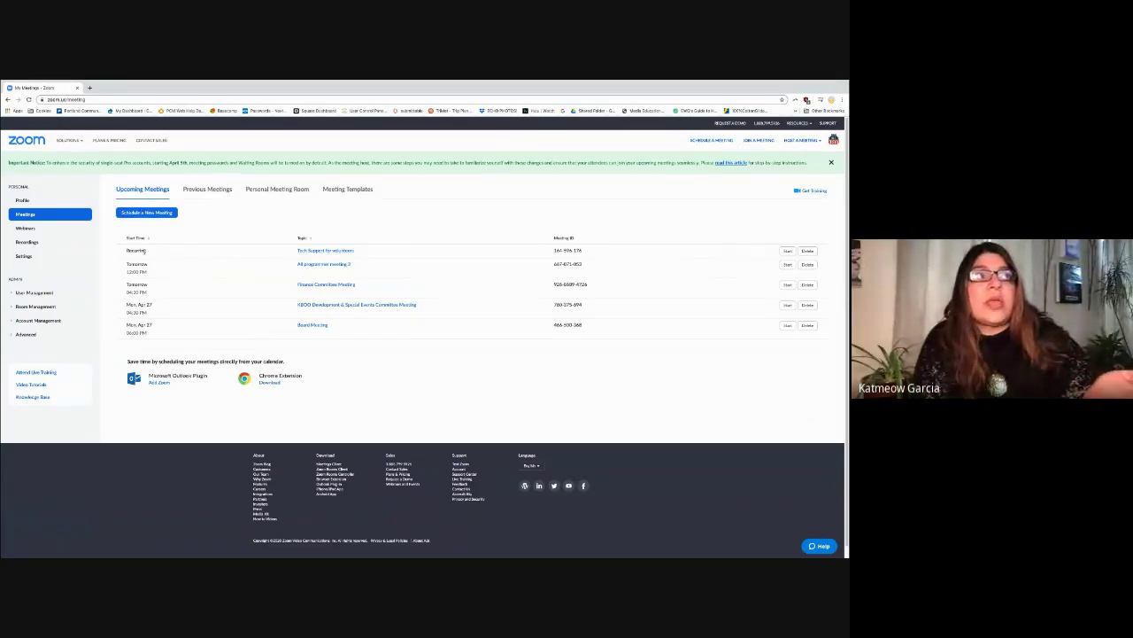
pyautogui.click(198, 189)
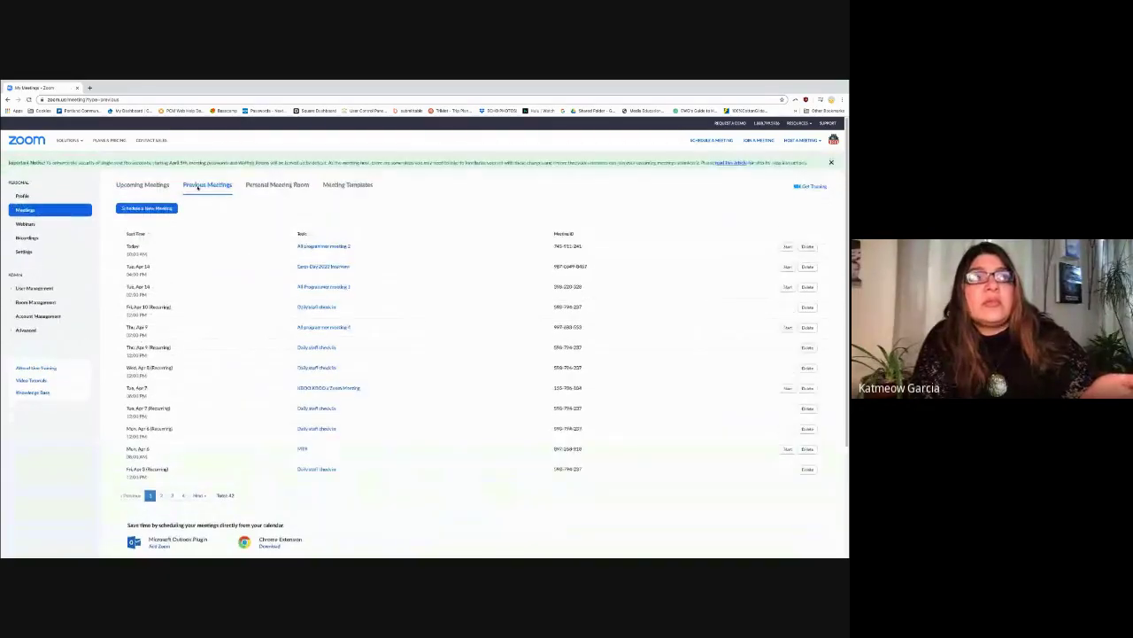
pyautogui.click(266, 189)
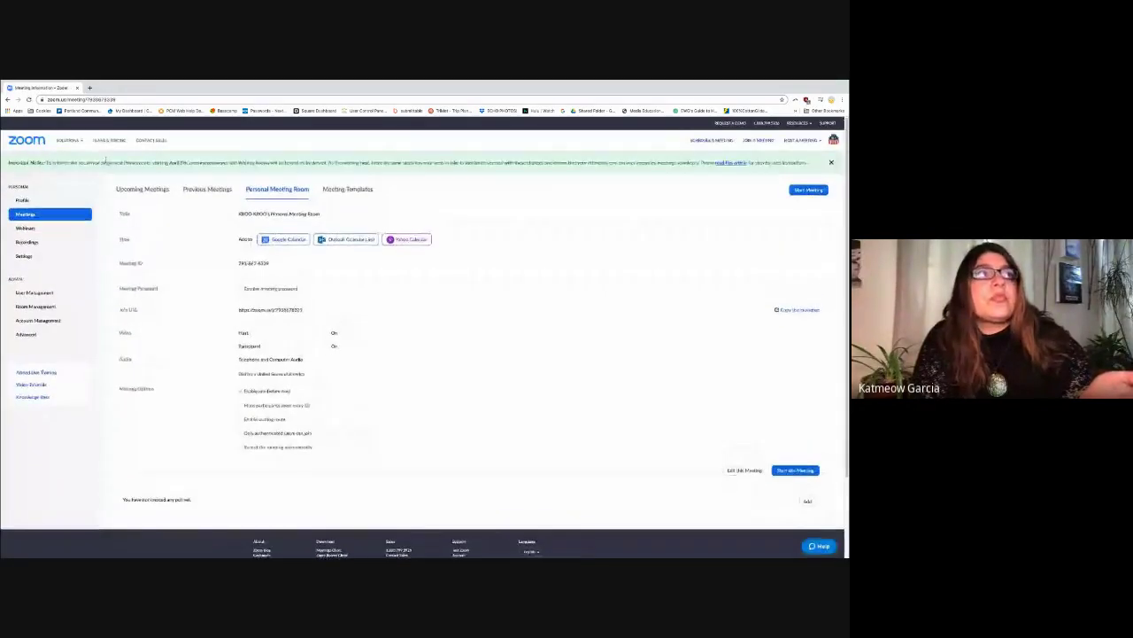
pyautogui.click(7, 99)
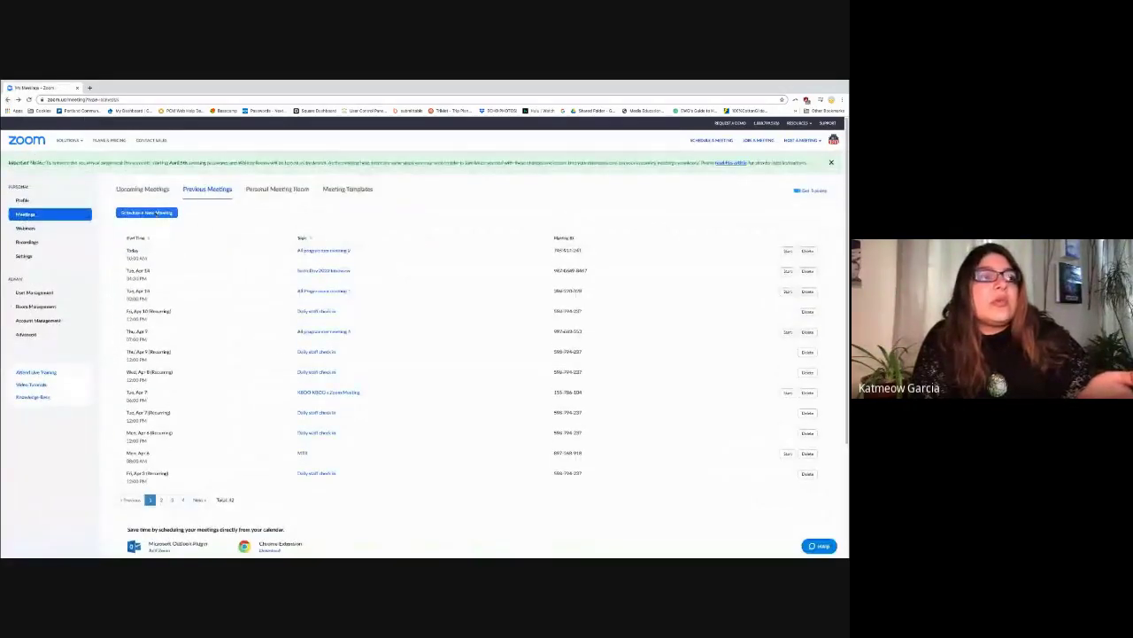
pyautogui.click(146, 190)
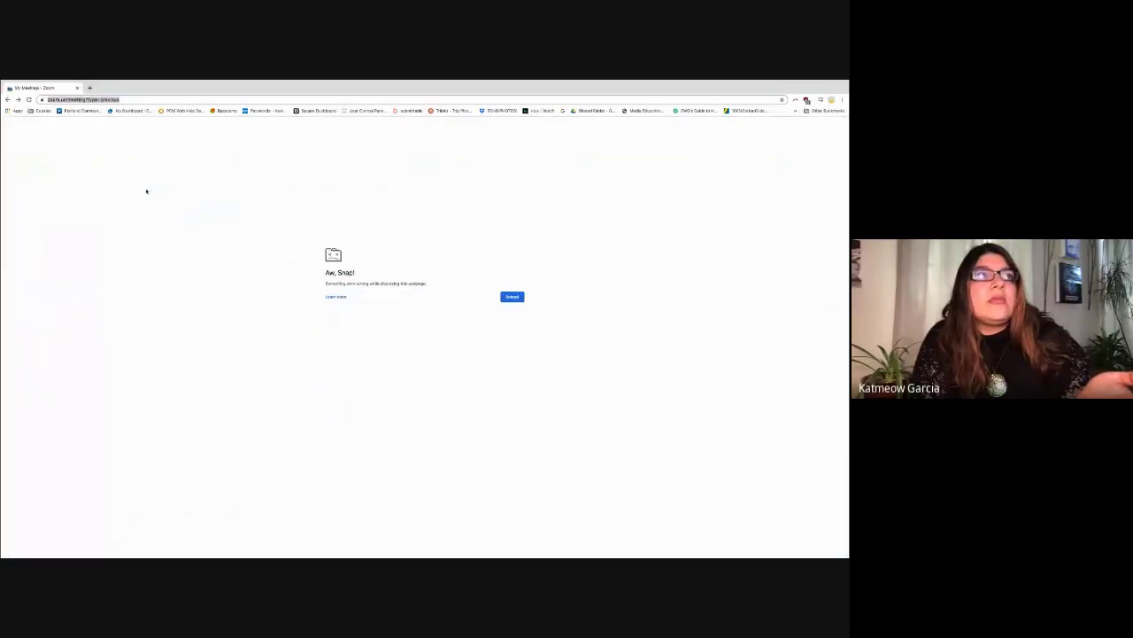
pyautogui.click(8, 99)
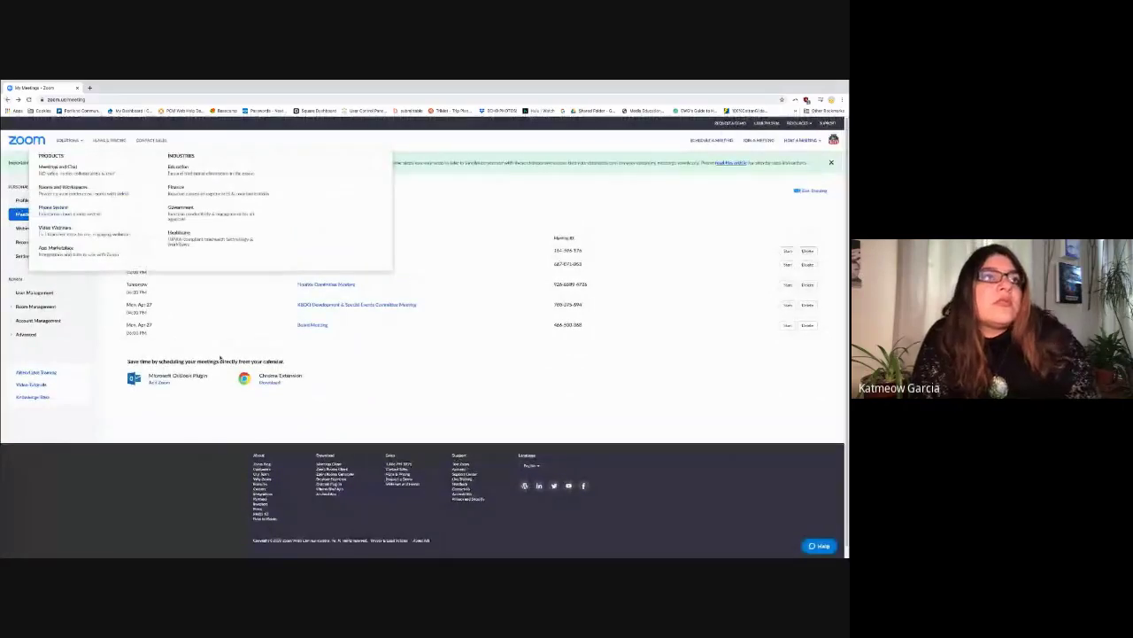
# - Start scheduling a new meeting and enter a topic that calls the host awesome
pyautogui.click(152, 213)
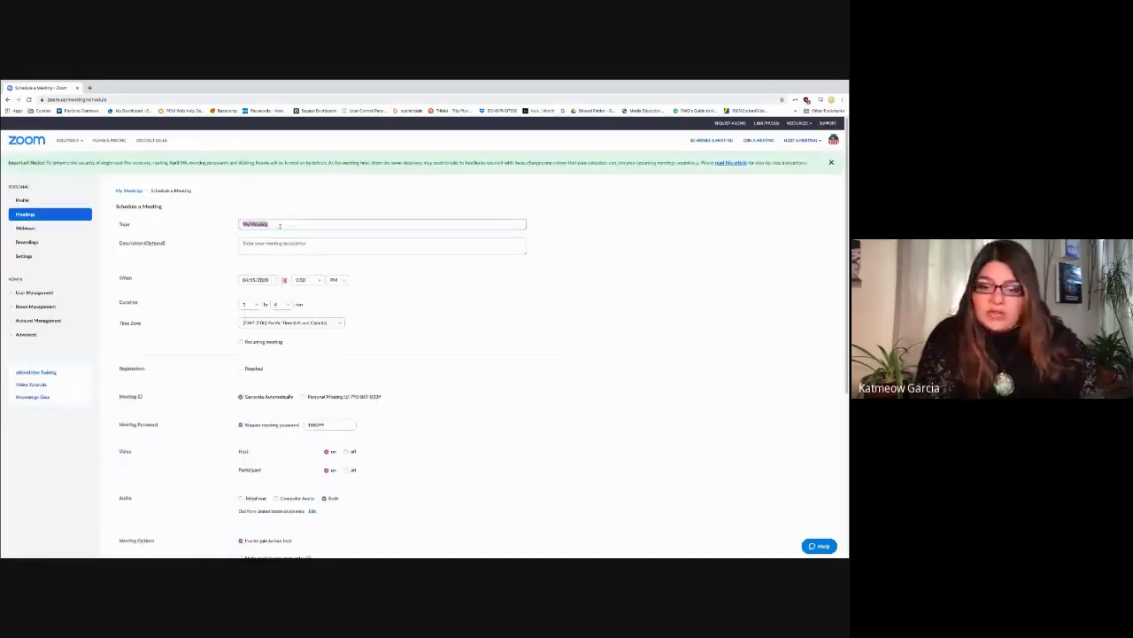
pyautogui.write("KatMeow's is A")
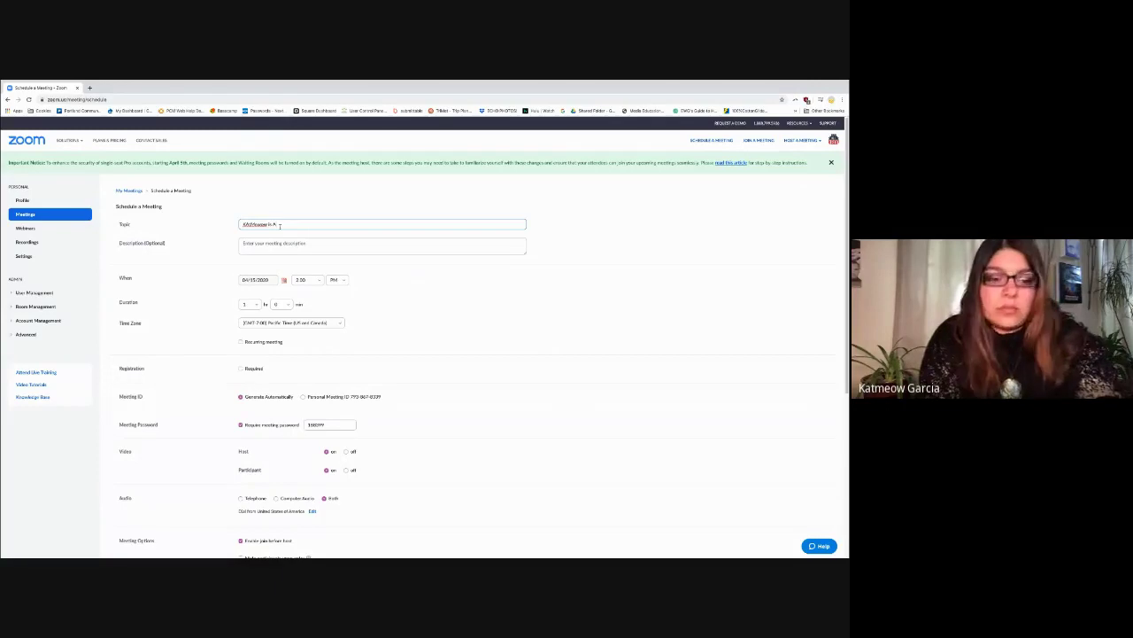
pyautogui.write('wesome!')
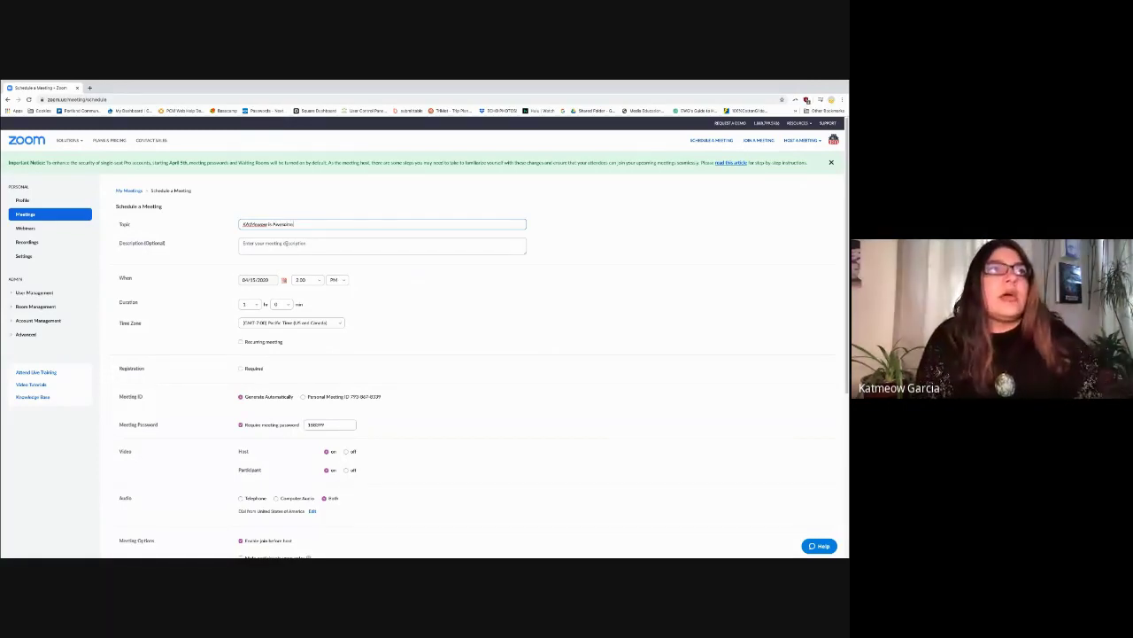
# - Enter a short meeting description beginning with "we all"
pyautogui.click(284, 244)
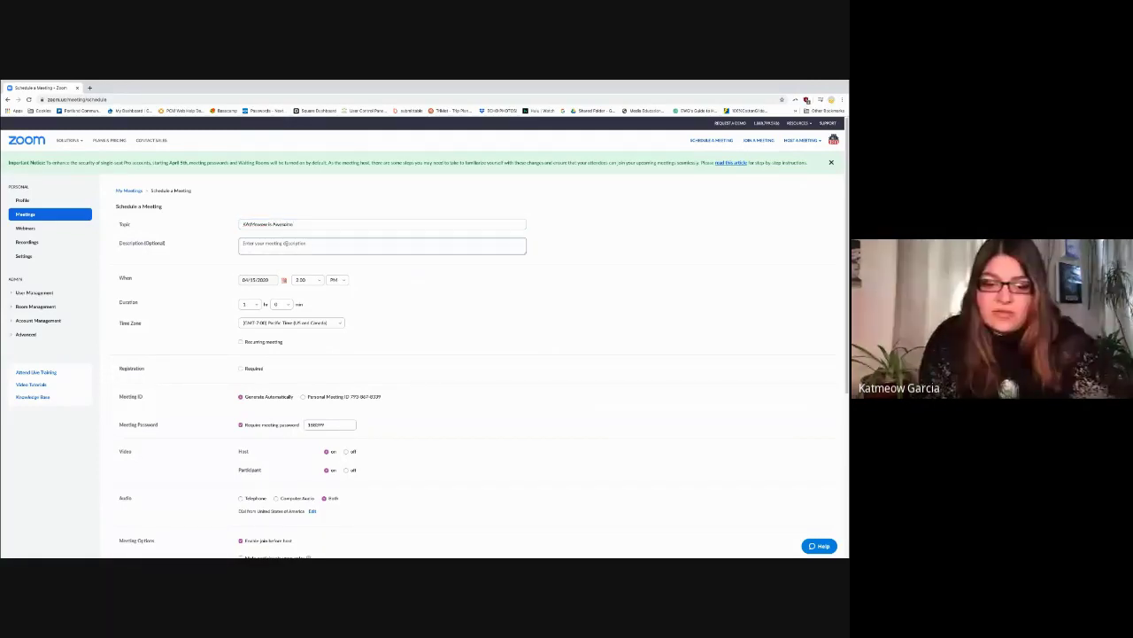
pyautogui.write('we all thi')
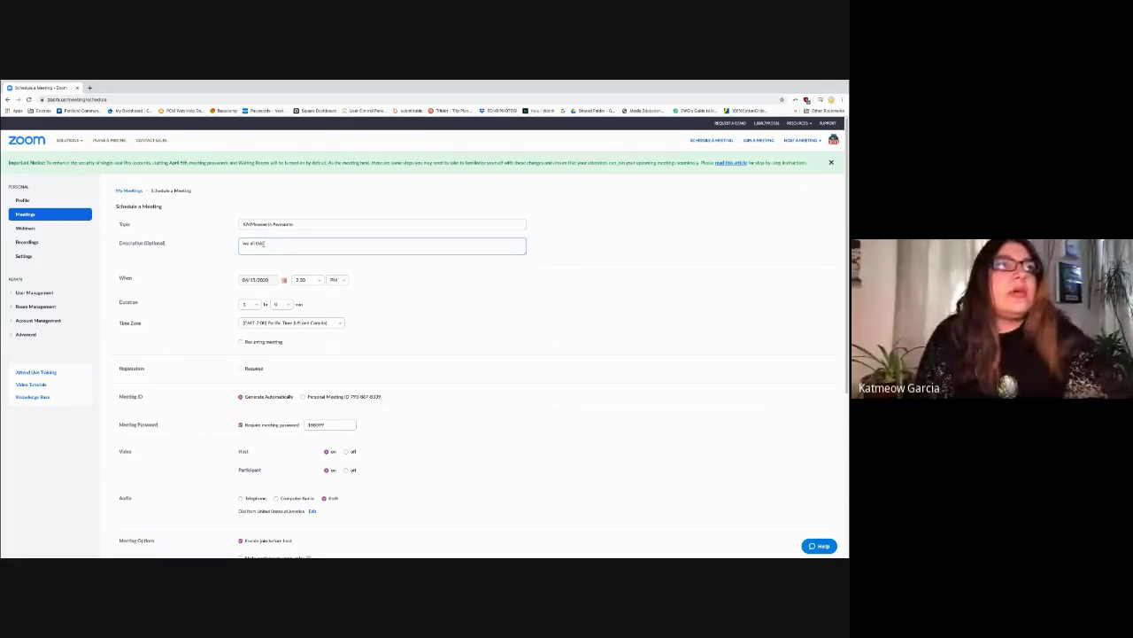
pyautogui.press('BackSpace')
pyautogui.press('BackSpace')
pyautogui.press('BackSpace')
pyautogui.write('keep this')
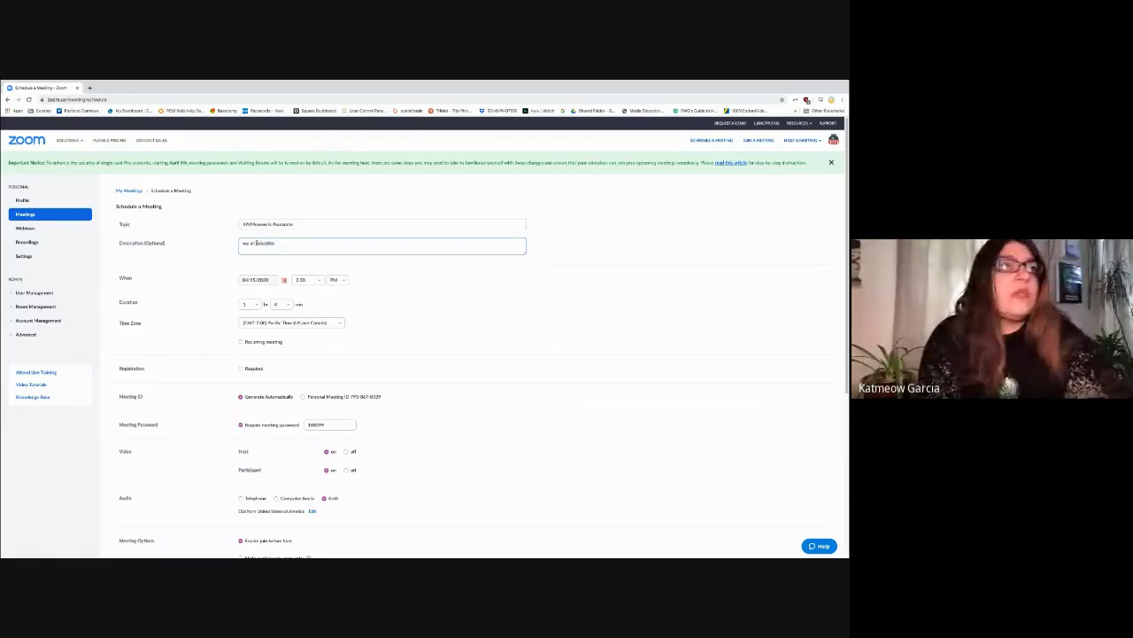
# - Complete the meeting description as "we all know this" and set the meeting date to 07/13/2020
pyautogui.doubleClick(261, 244)
pyautogui.write('know')
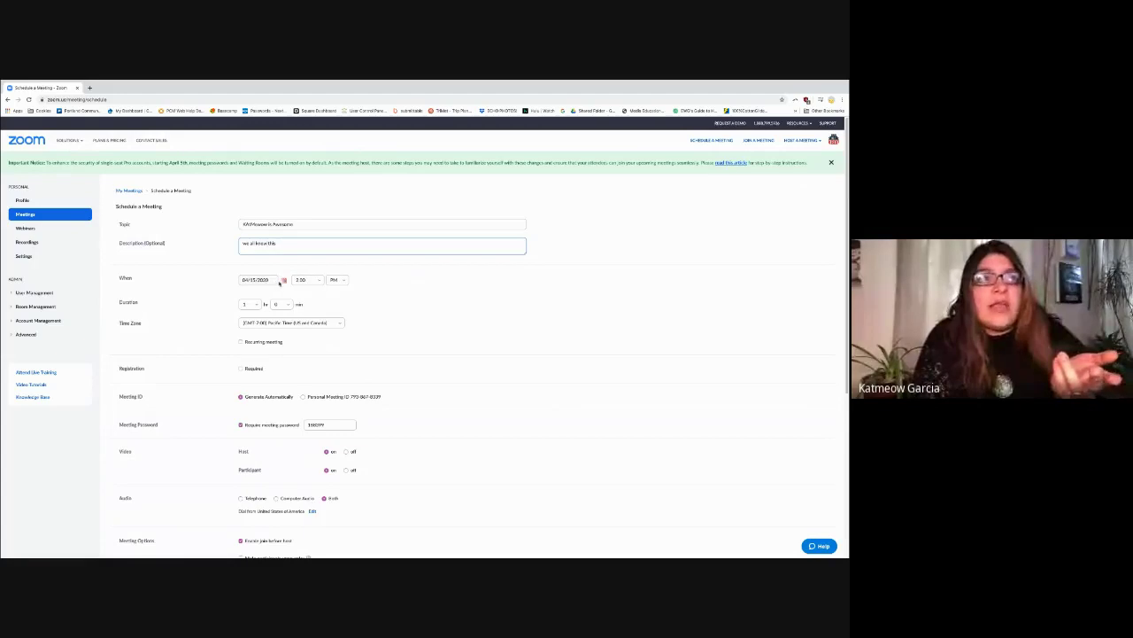
pyautogui.click(283, 280)
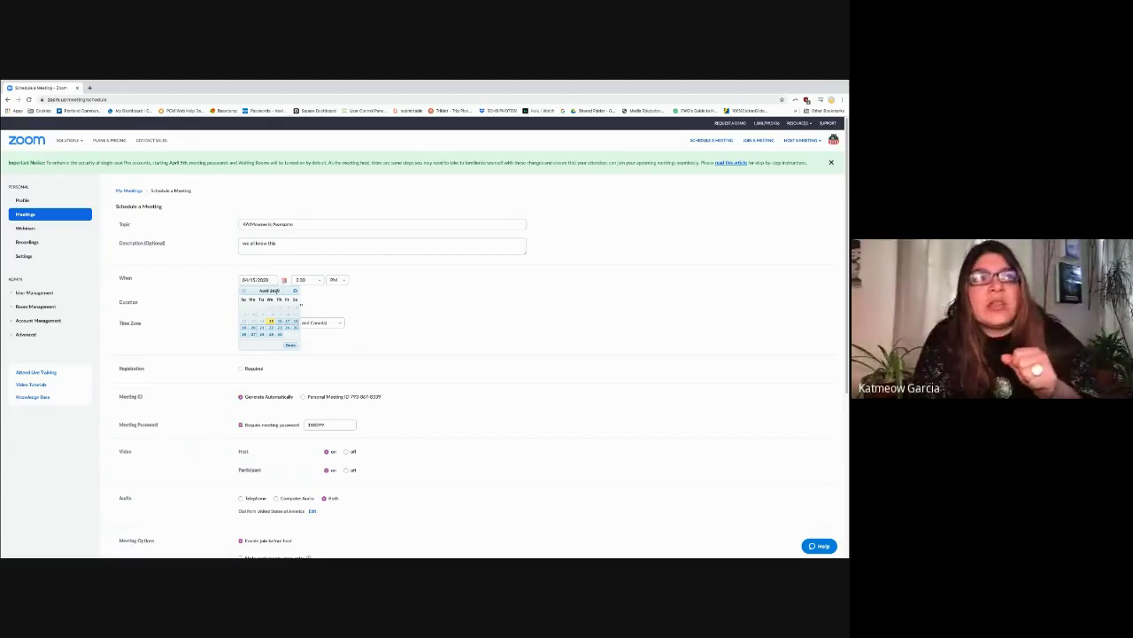
pyautogui.click(295, 290)
pyautogui.click(294, 290)
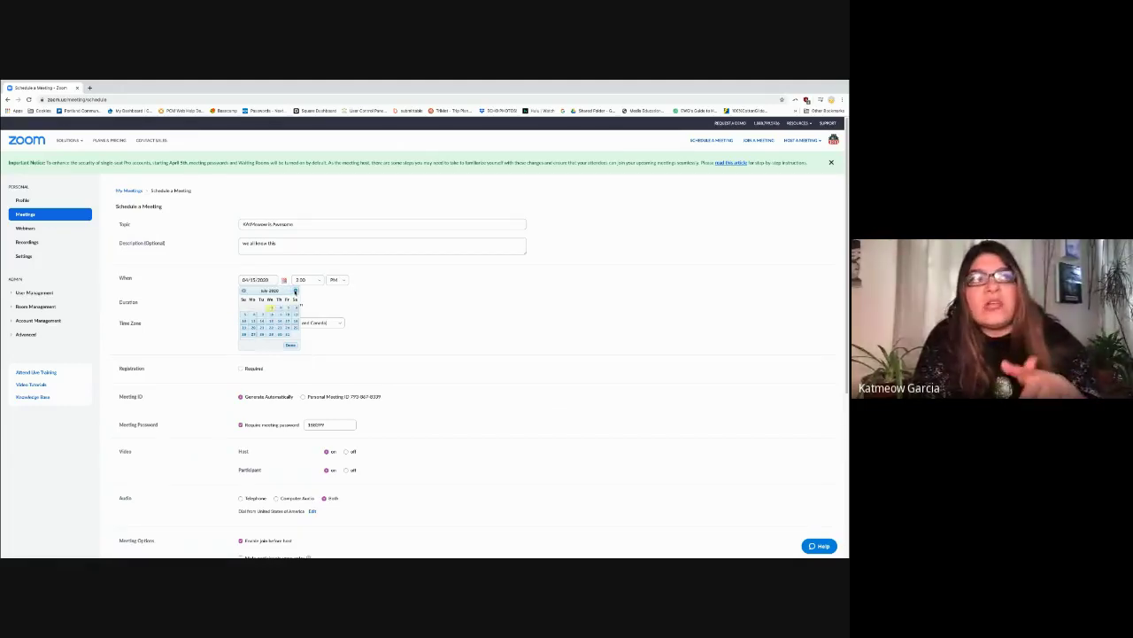
pyautogui.click(295, 290)
pyautogui.click(294, 290)
pyautogui.click(243, 290)
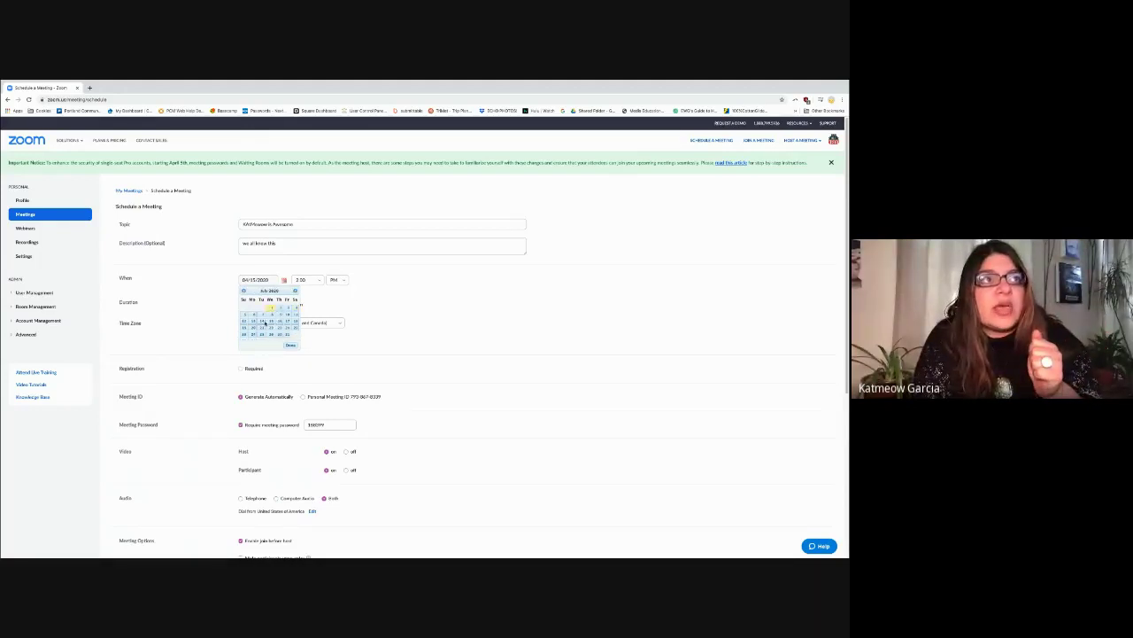
pyautogui.click(252, 320)
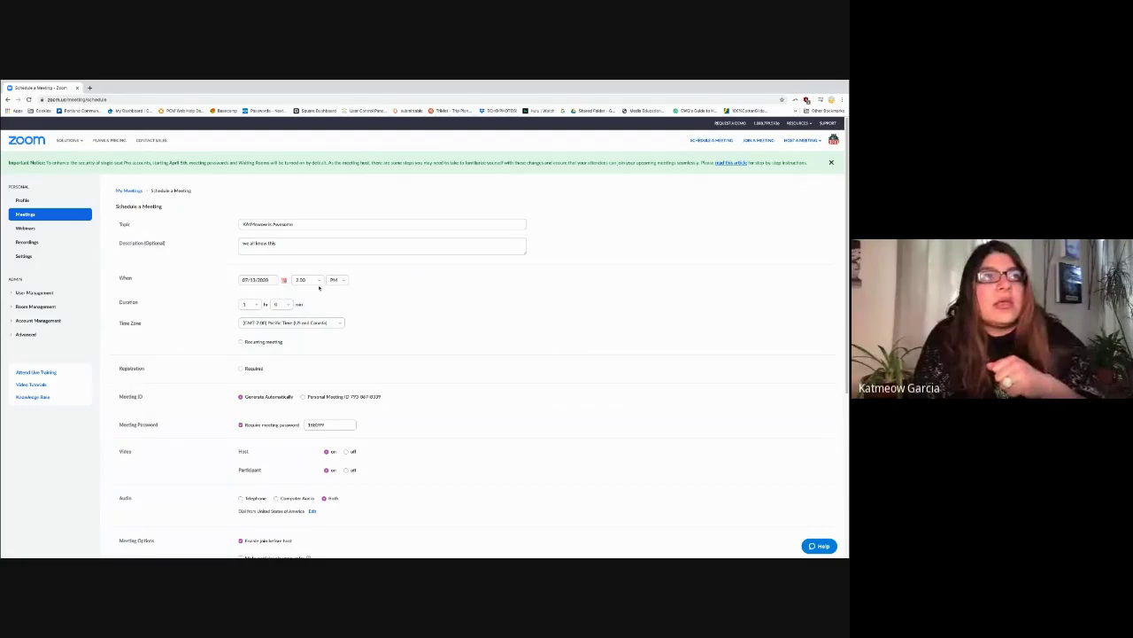
# - Choose a different PM start time for the new meeting from the half-hour options
pyautogui.click(317, 281)
pyautogui.scroll(-5, 310, 336)
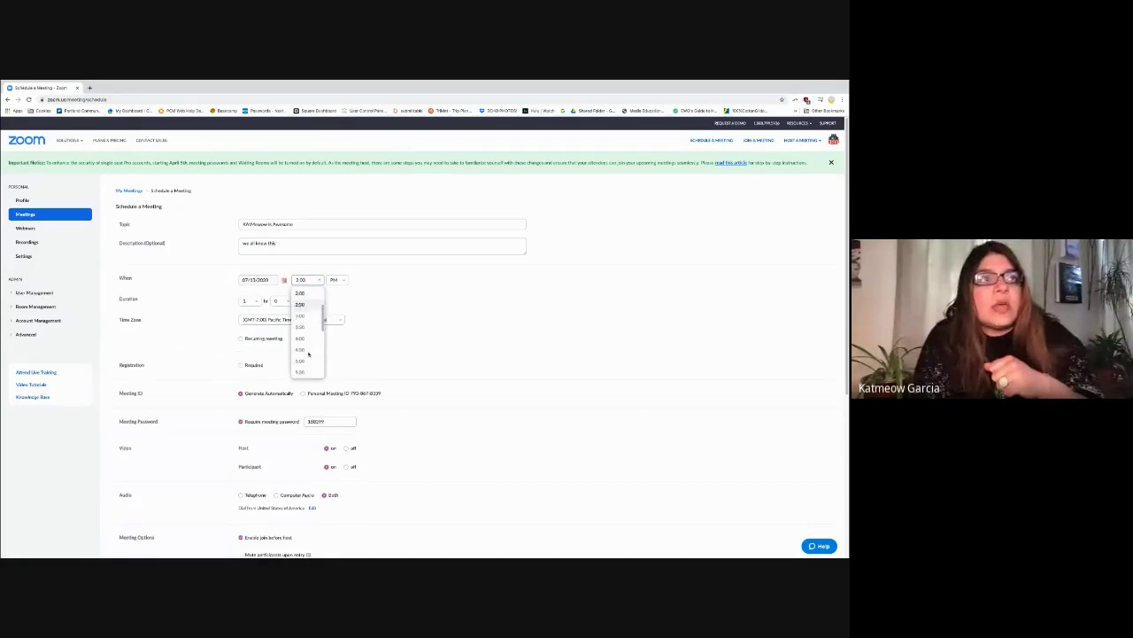
pyautogui.scroll(-1, 308, 354)
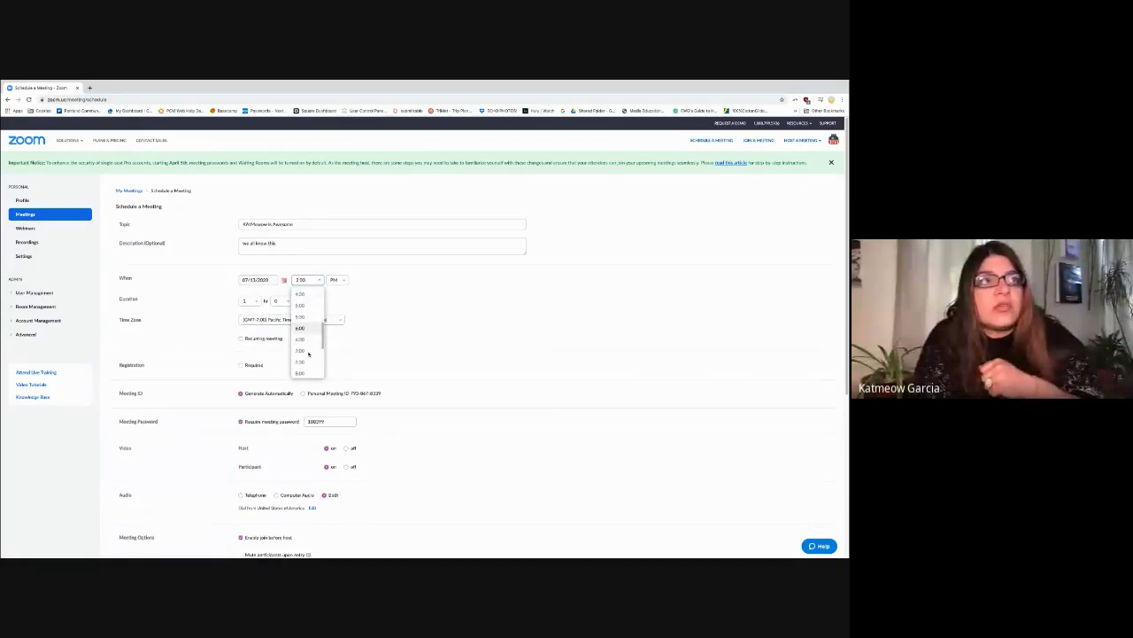
pyautogui.scroll(2, 309, 345)
pyautogui.click(303, 326)
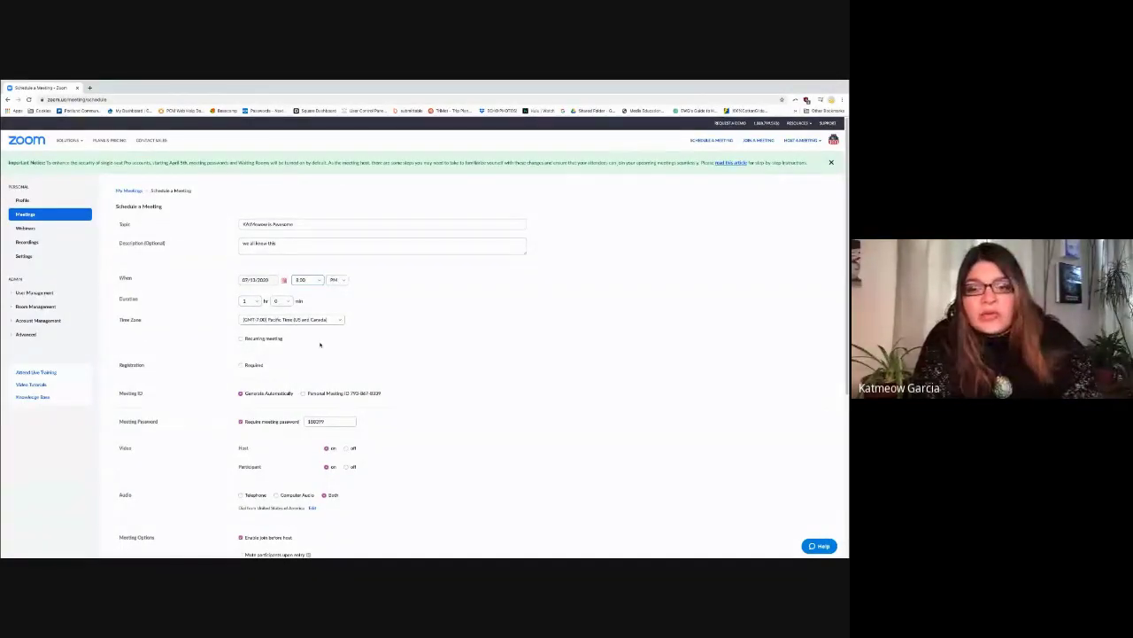
# - Require registration for the new meeting and turn the requirement off again
pyautogui.scroll(-1, 319, 343)
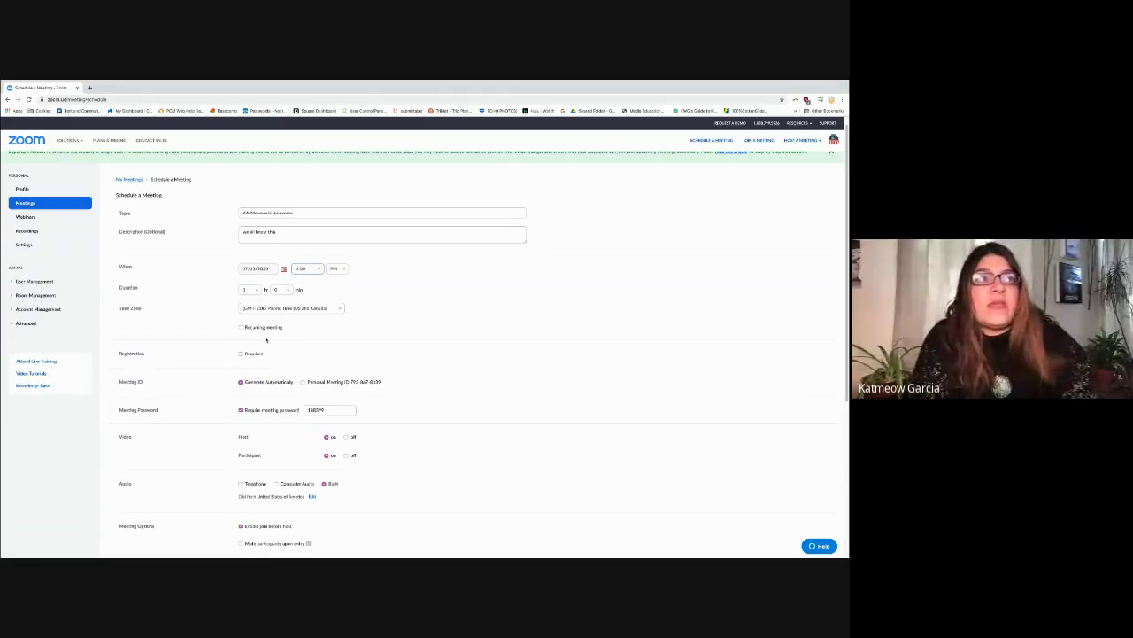
pyautogui.scroll(-1, 266, 339)
pyautogui.click(241, 342)
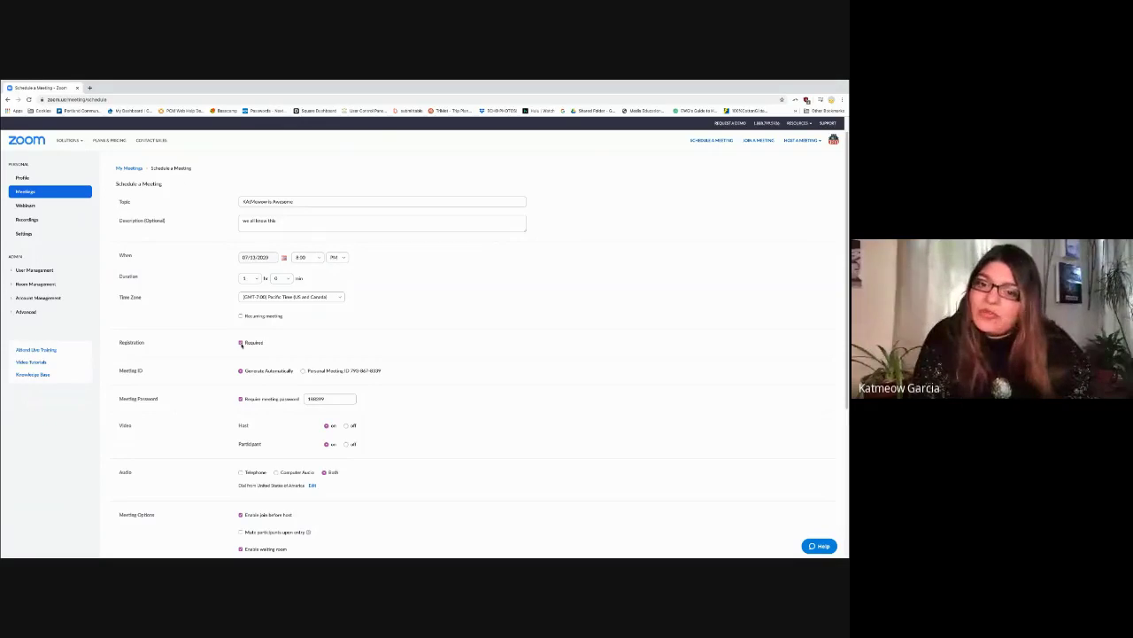
pyautogui.click(241, 344)
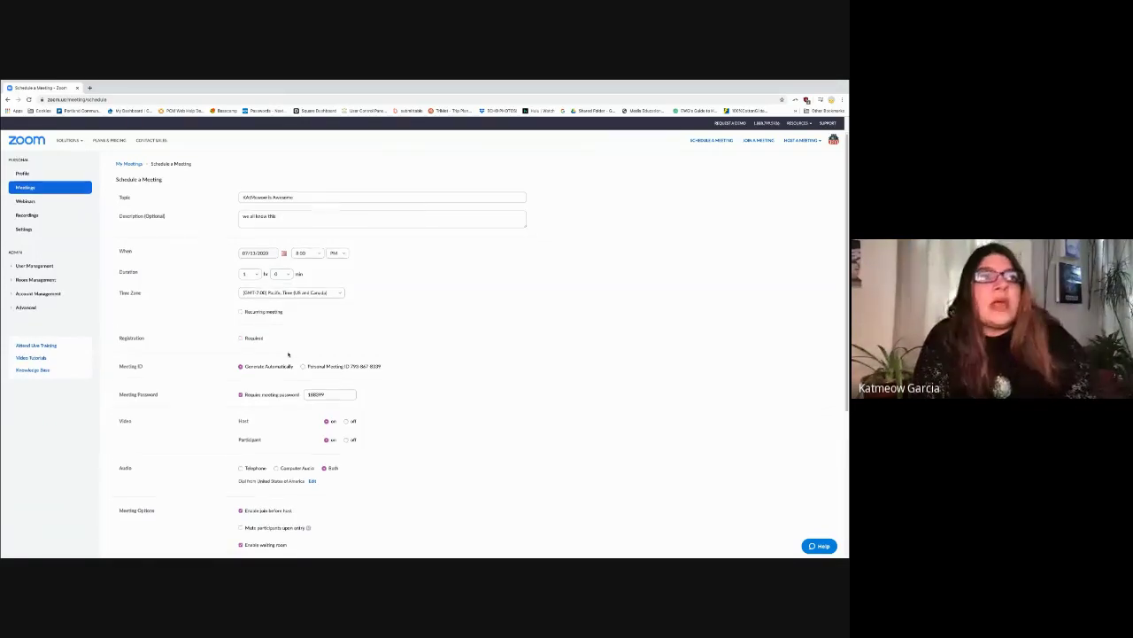
# - Try to enter an alternative host's e-mail address for the meeting and clear the field again
pyautogui.scroll(-1, 275, 350)
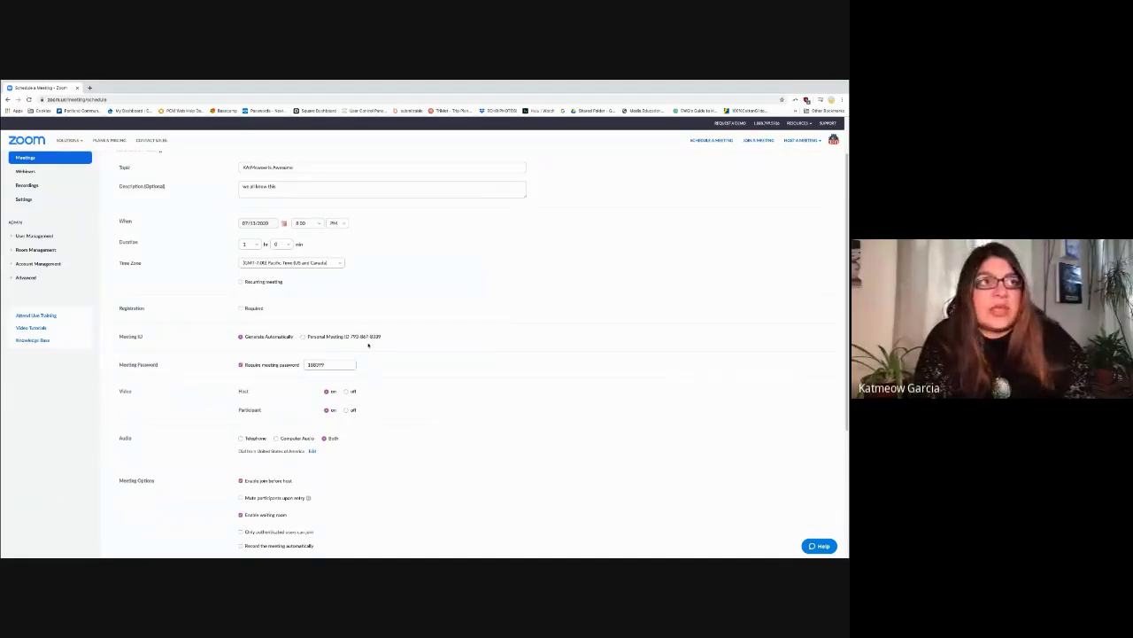
pyautogui.scroll(-5, 371, 365)
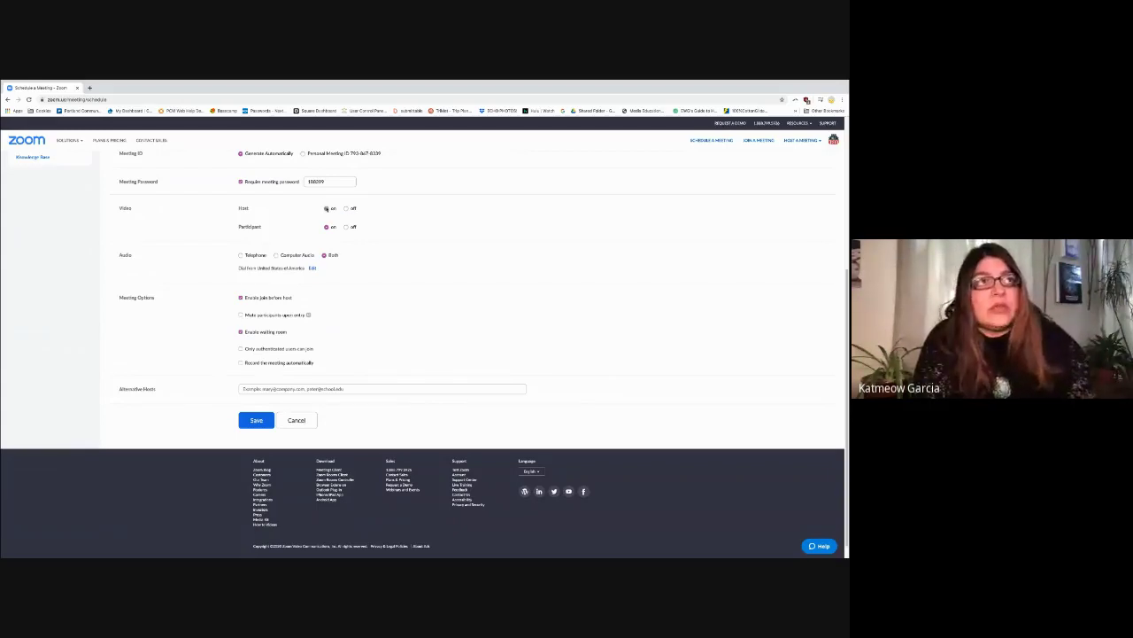
pyautogui.scroll(-1, 319, 281)
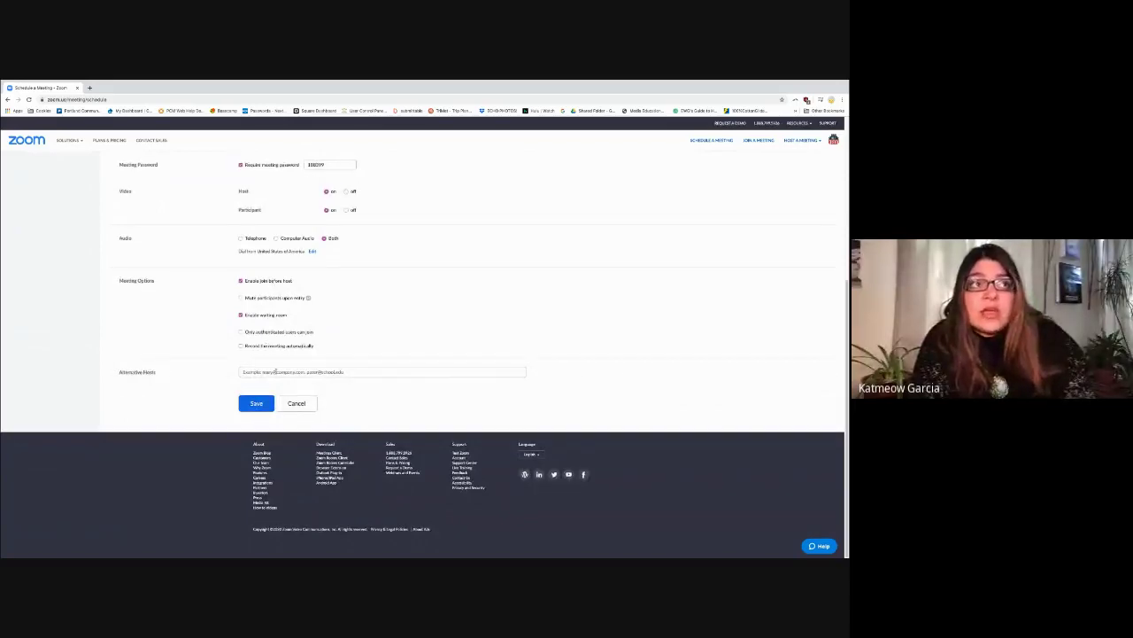
pyautogui.click(275, 372)
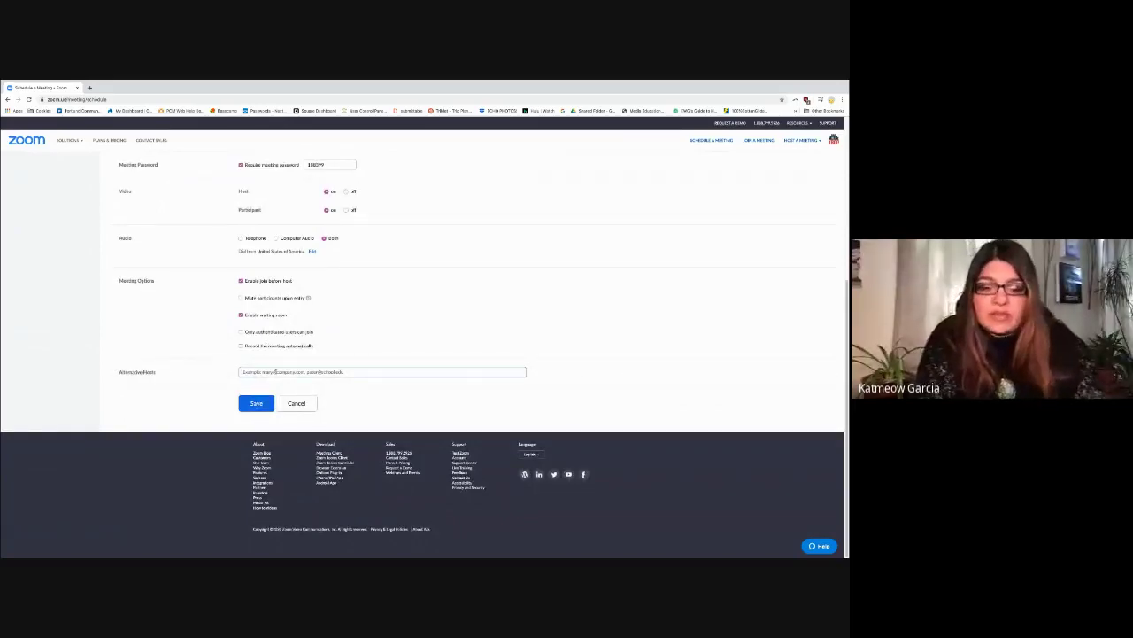
pyautogui.write('ath@')
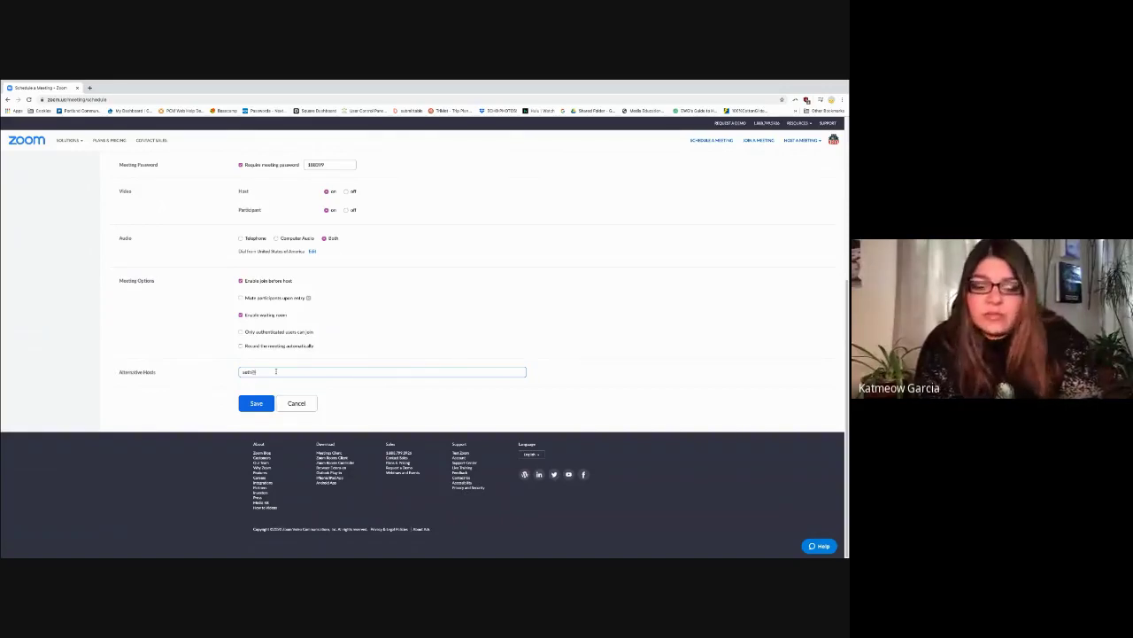
pyautogui.press('BackSpace')
pyautogui.press('BackSpace')
pyautogui.press('BackSpace')
pyautogui.press('BackSpace')
pyautogui.press('BackSpace')
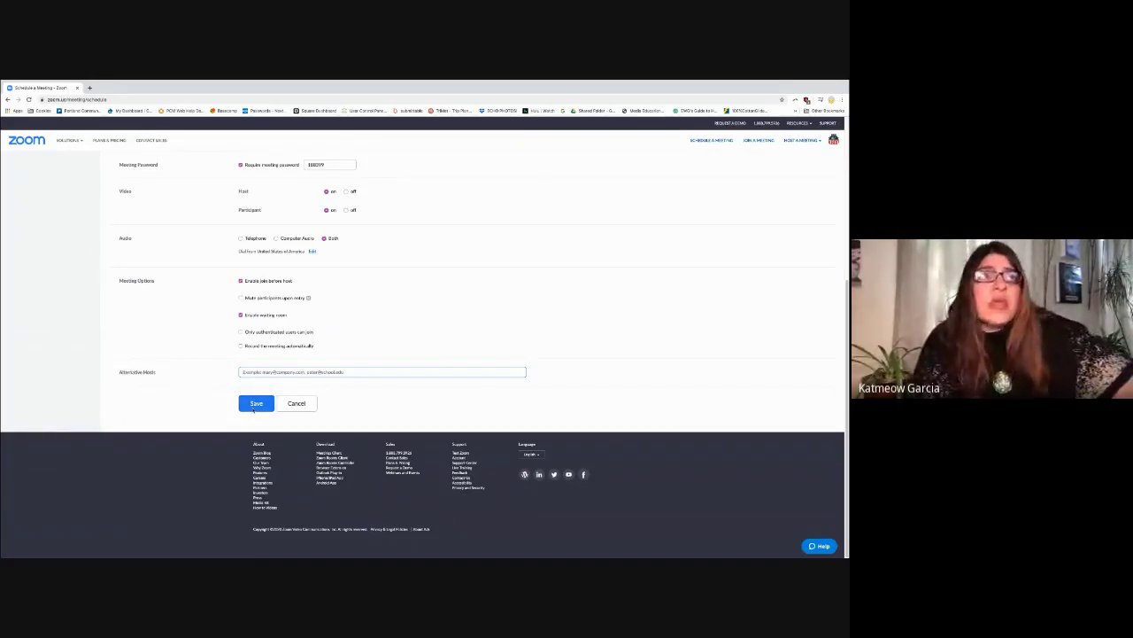
# - Leave the scheduling form without saving, open Board Meeting from the upcoming meetings and review its details
pyautogui.scroll(1, 252, 409)
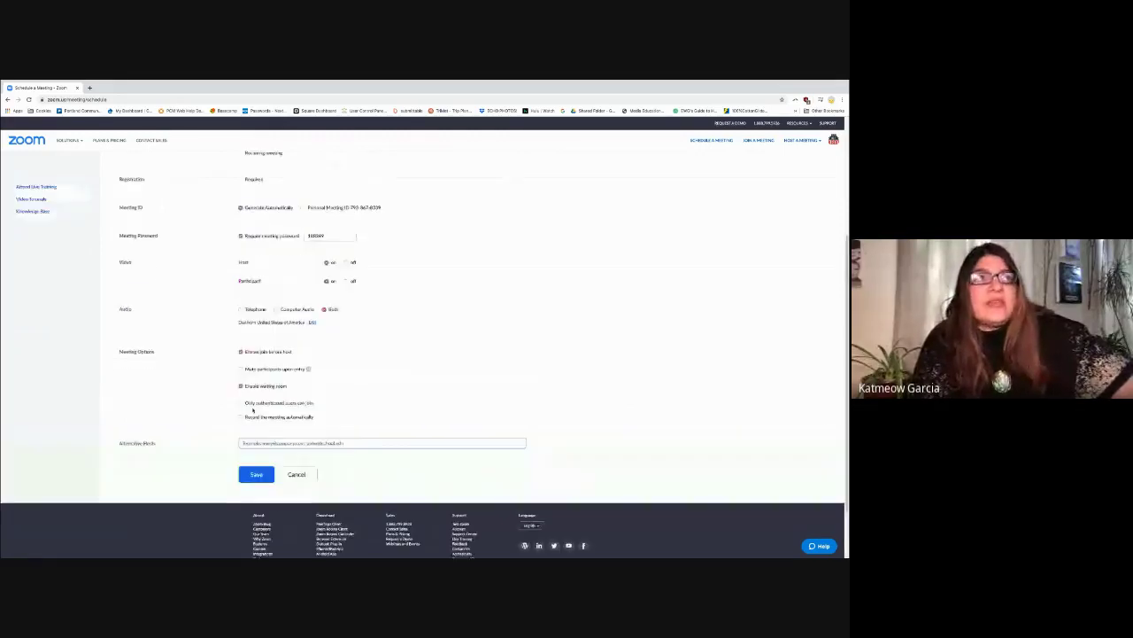
pyautogui.scroll(5, 252, 408)
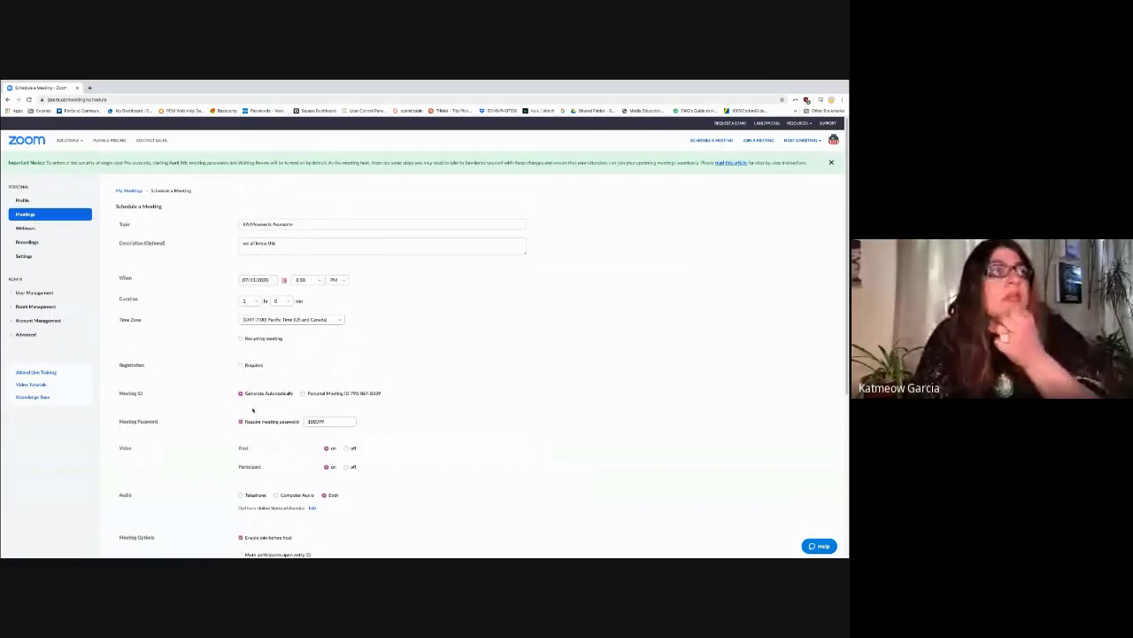
pyautogui.click(40, 216)
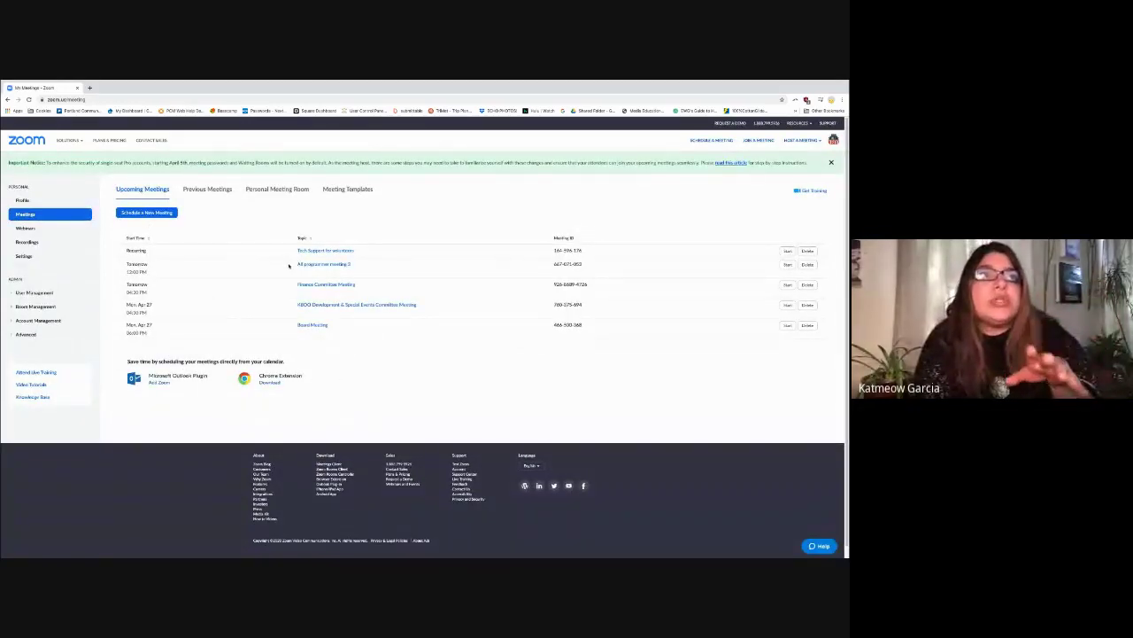
pyautogui.click(310, 325)
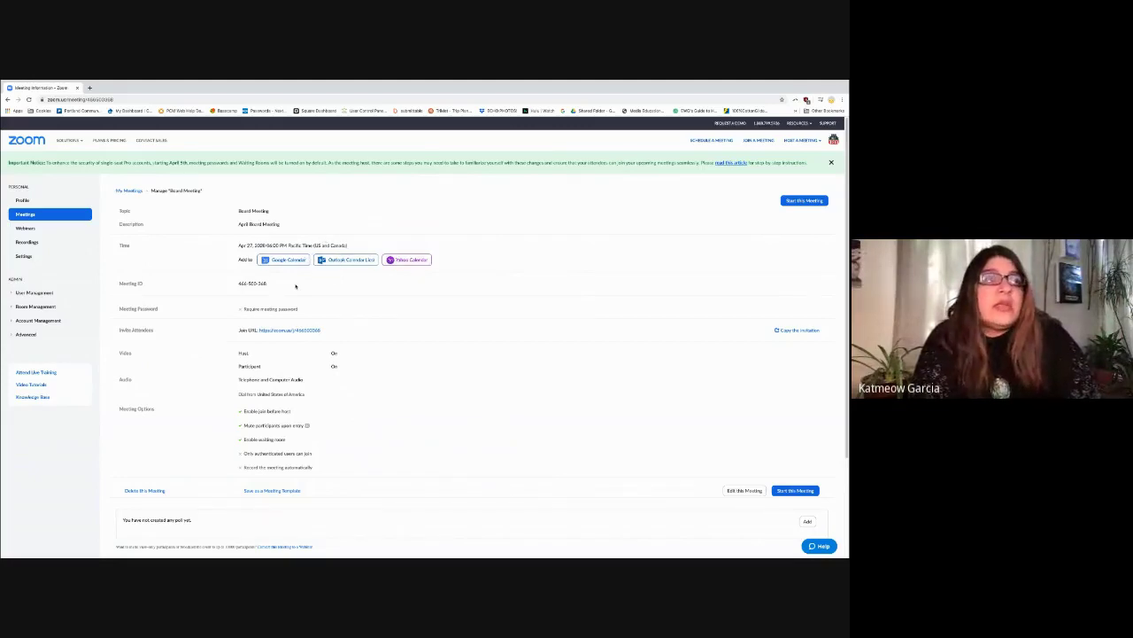
pyautogui.scroll(-1, 295, 286)
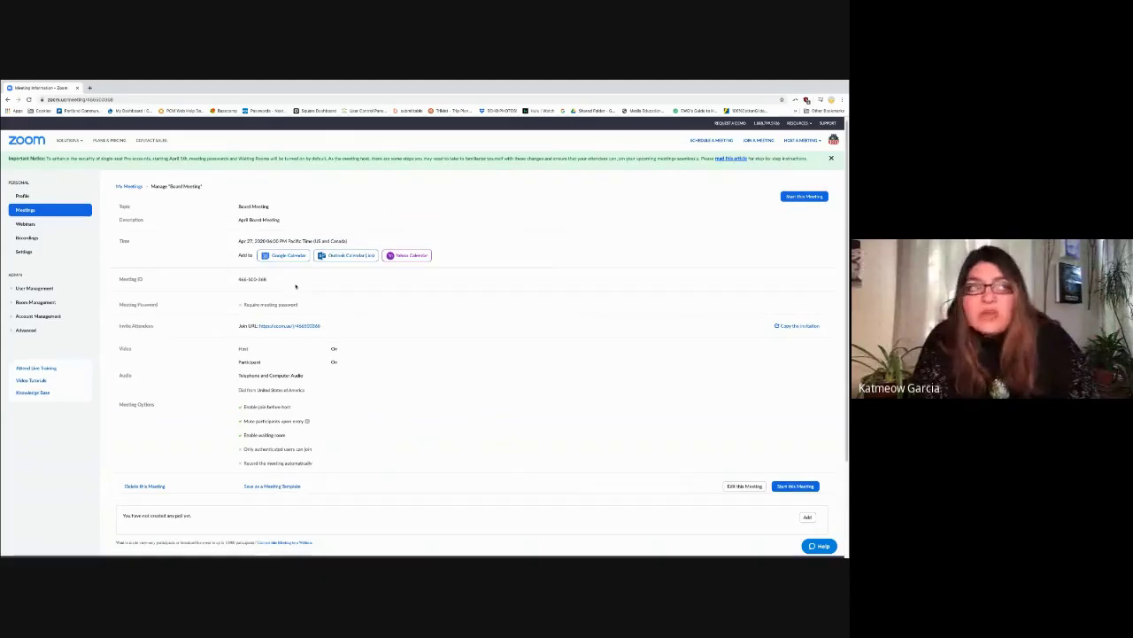
pyautogui.scroll(-3, 296, 286)
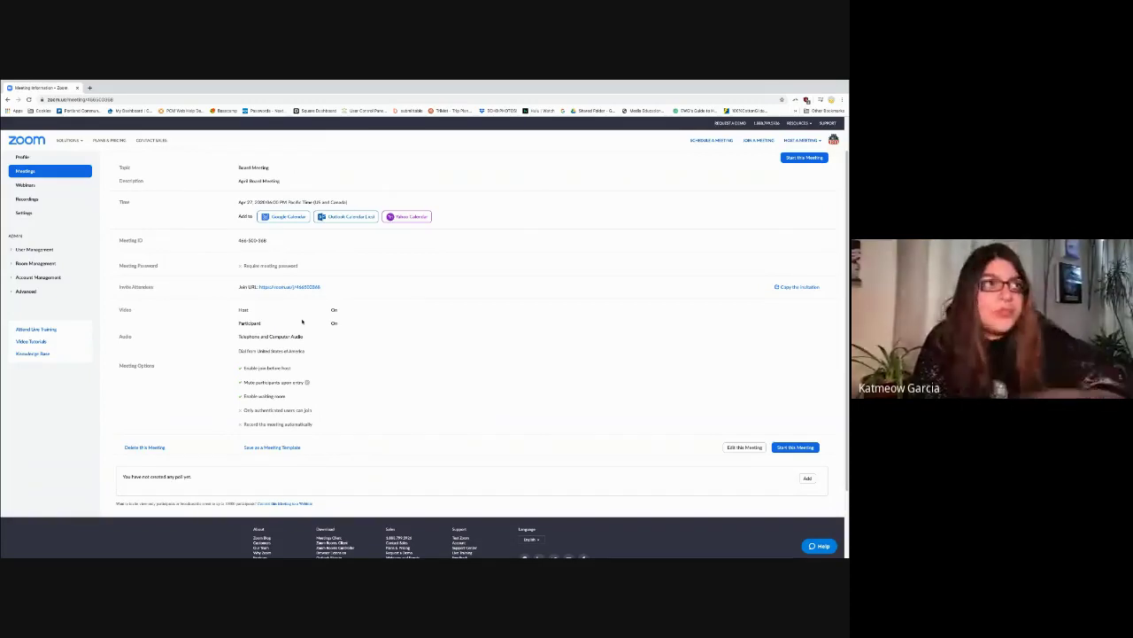
pyautogui.scroll(-1, 302, 321)
pyautogui.scroll(-1, 302, 322)
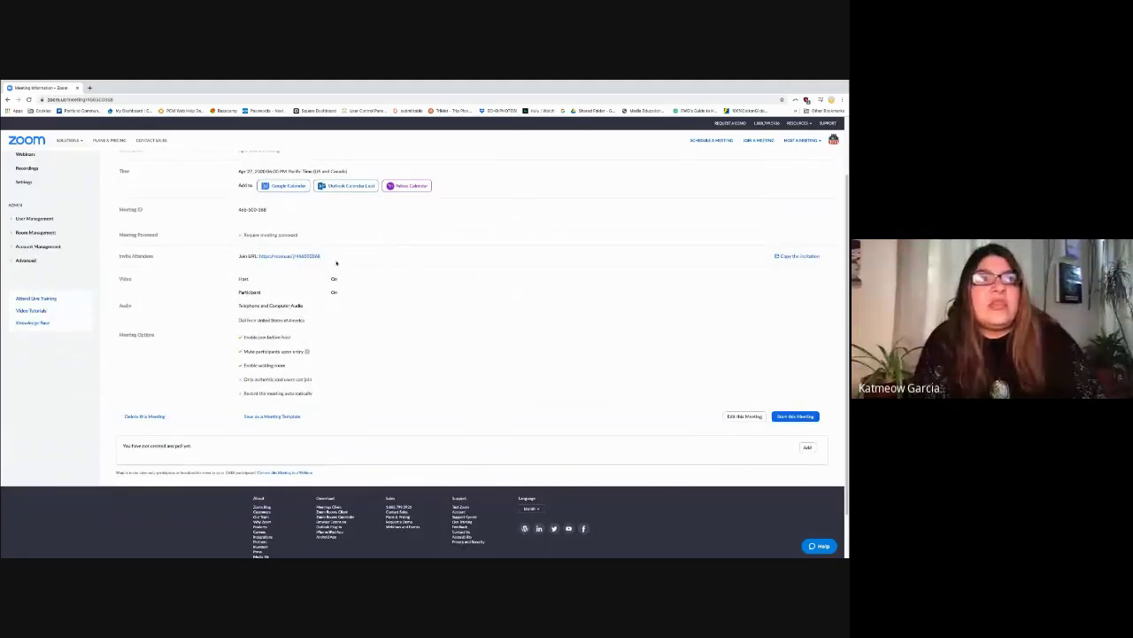
# - Highlight the Board Meeting's join URL, copy its full meeting invitation to the clipboard and close the invitation window
pyautogui.moveTo(322, 257); pyautogui.dragTo(259, 256)
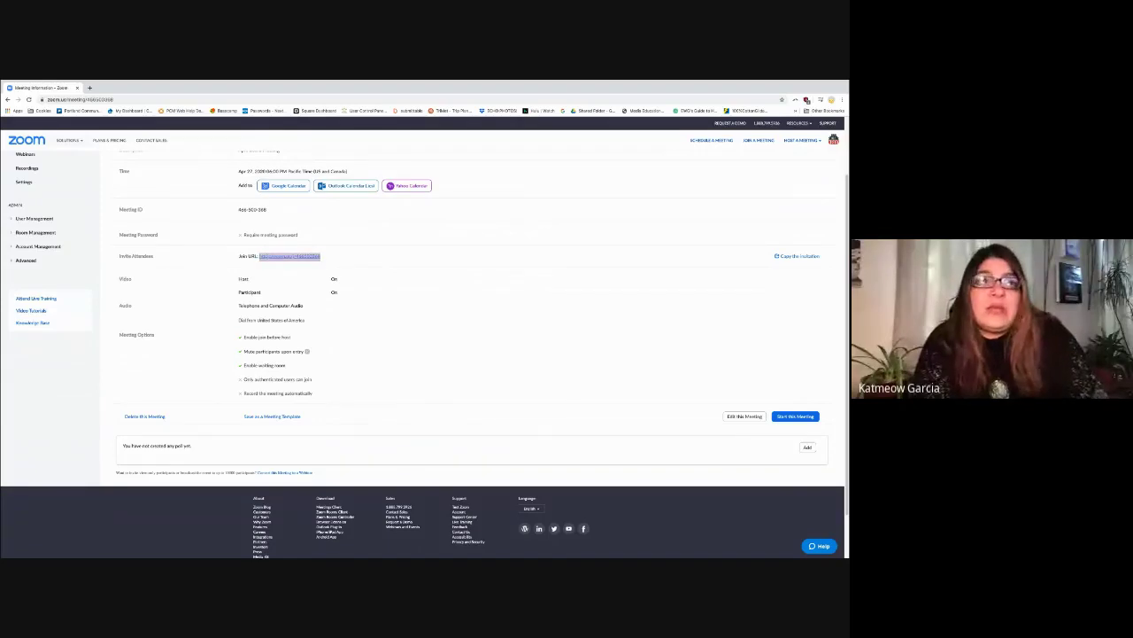
pyautogui.click(454, 243)
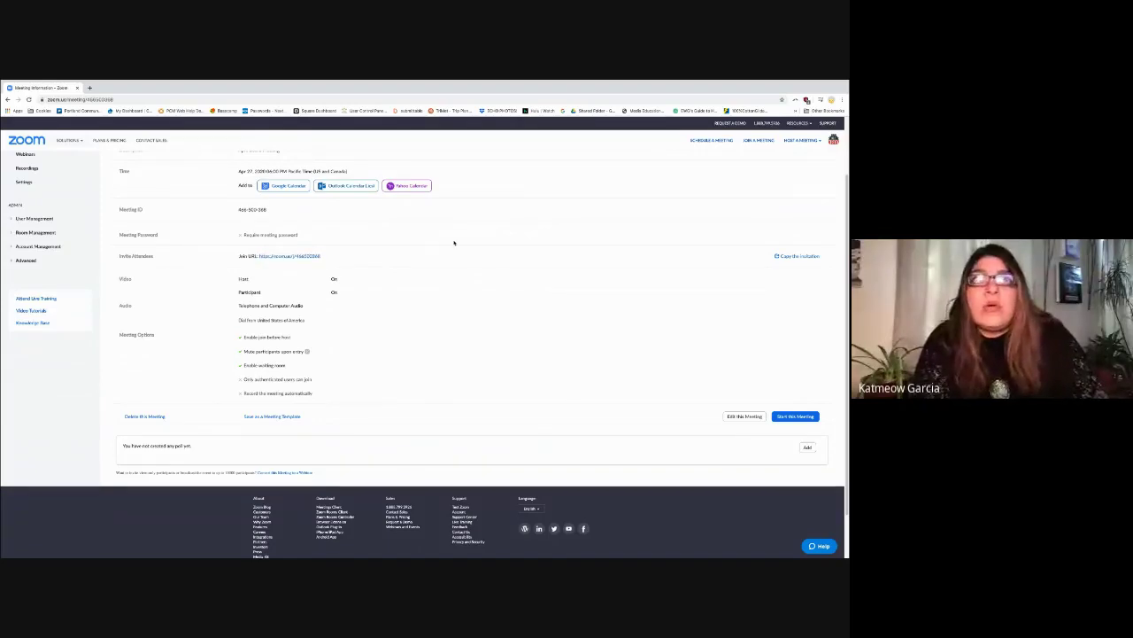
pyautogui.click(793, 256)
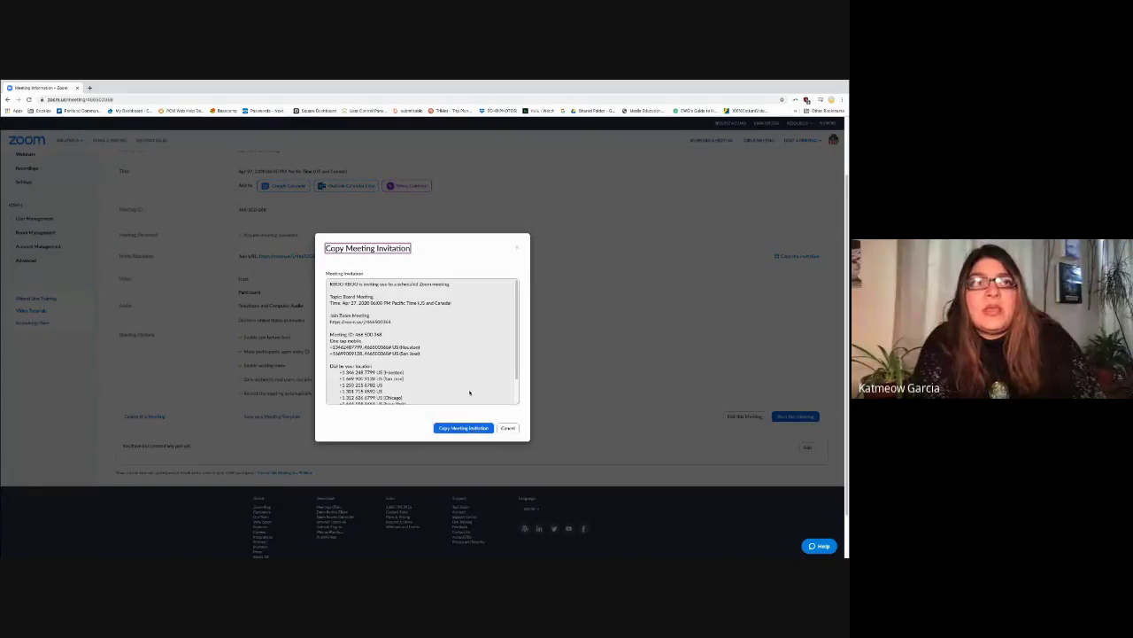
pyautogui.scroll(-1, 471, 391)
pyautogui.moveTo(462, 394); pyautogui.dragTo(341, 266)
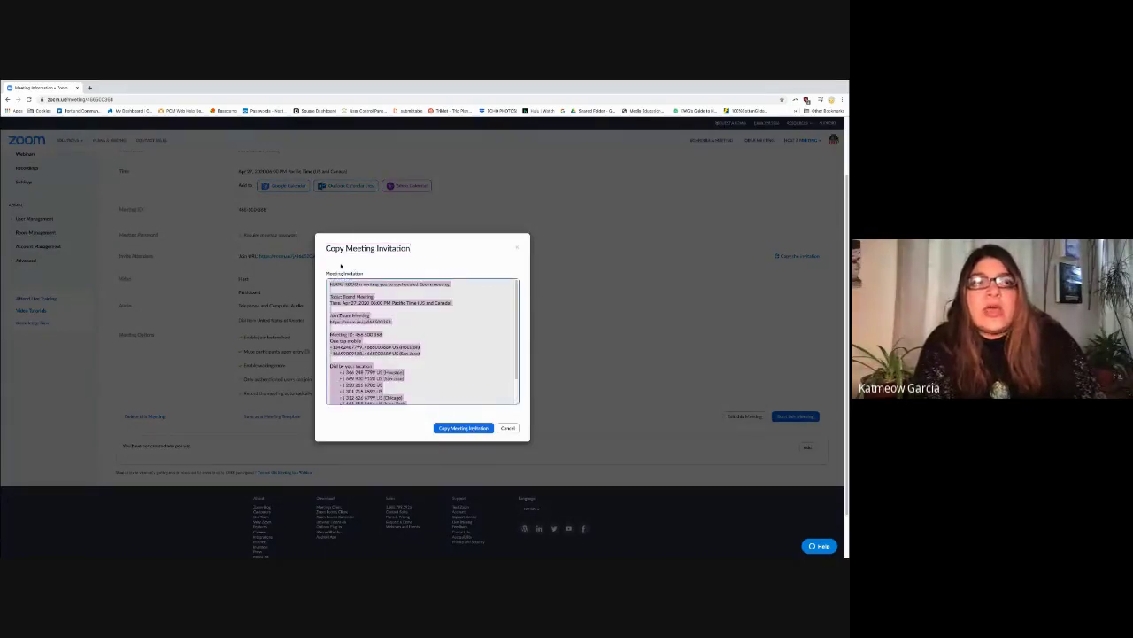
pyautogui.click(464, 363)
pyautogui.click(472, 429)
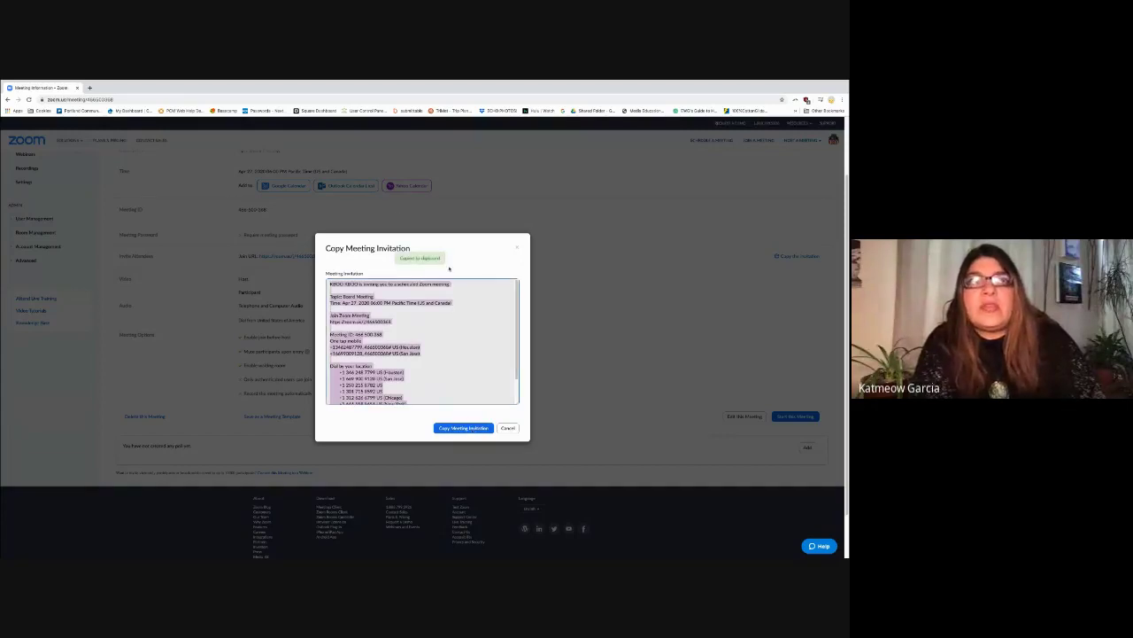
pyautogui.click(611, 262)
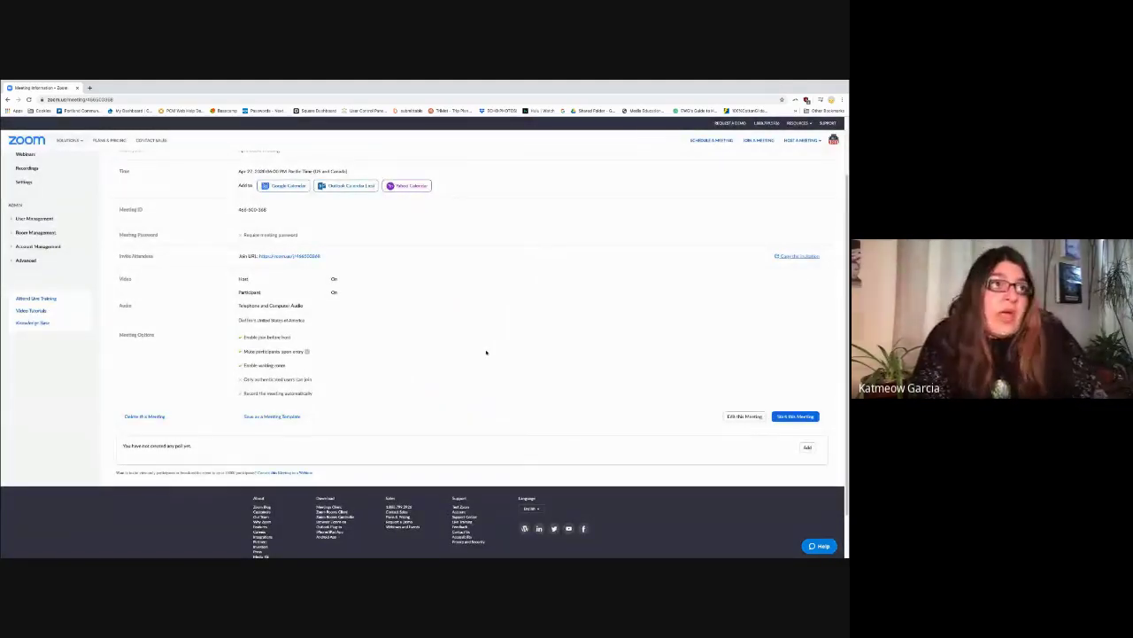
# - View the cloud recordings list, return to the upcoming meetings and reopen the Board Meeting's details
pyautogui.scroll(-1, 486, 351)
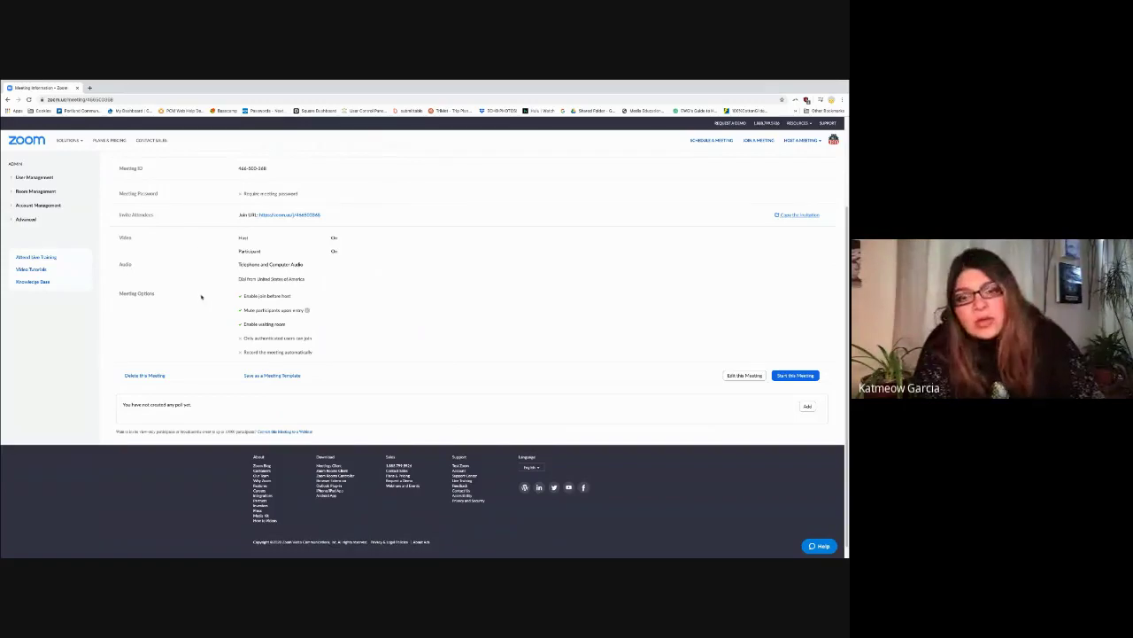
pyautogui.scroll(3, 201, 295)
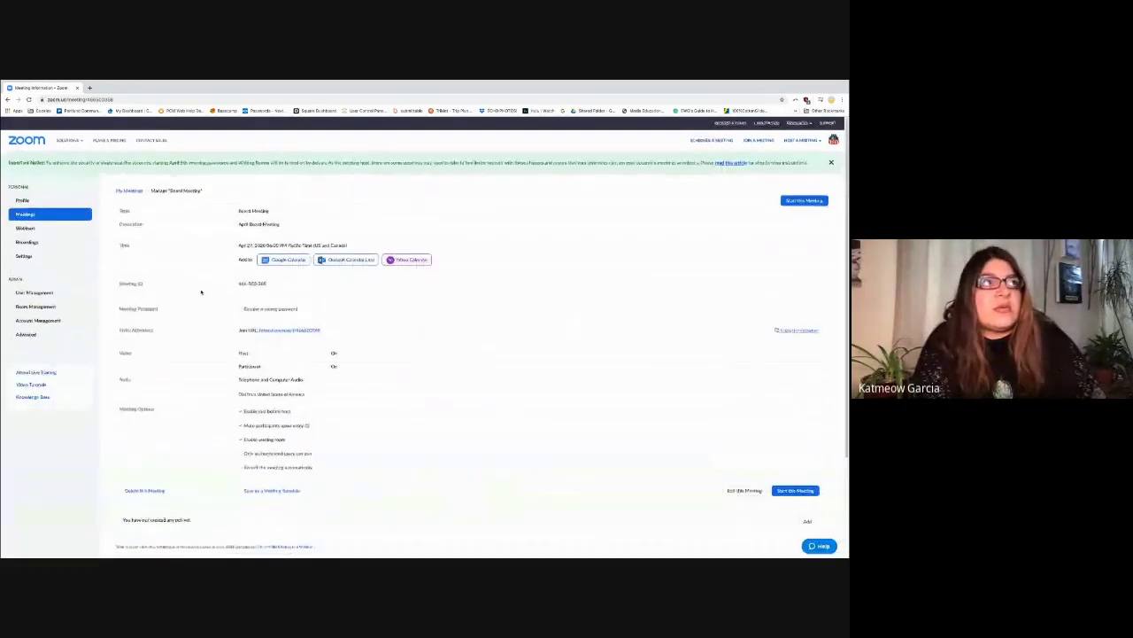
pyautogui.click(35, 242)
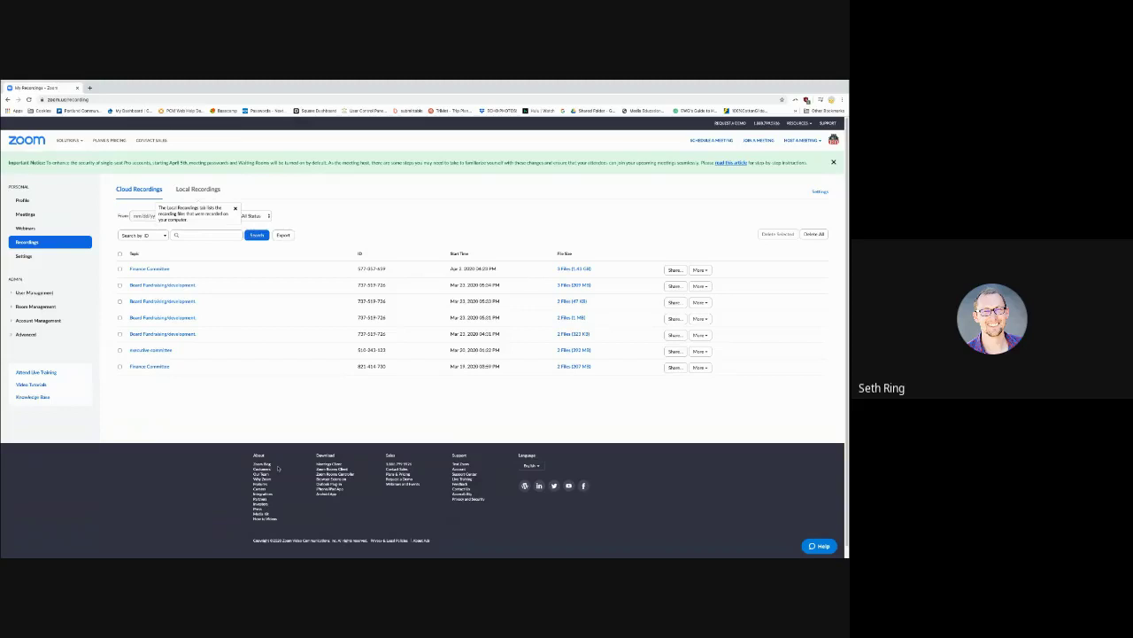
pyautogui.click(27, 214)
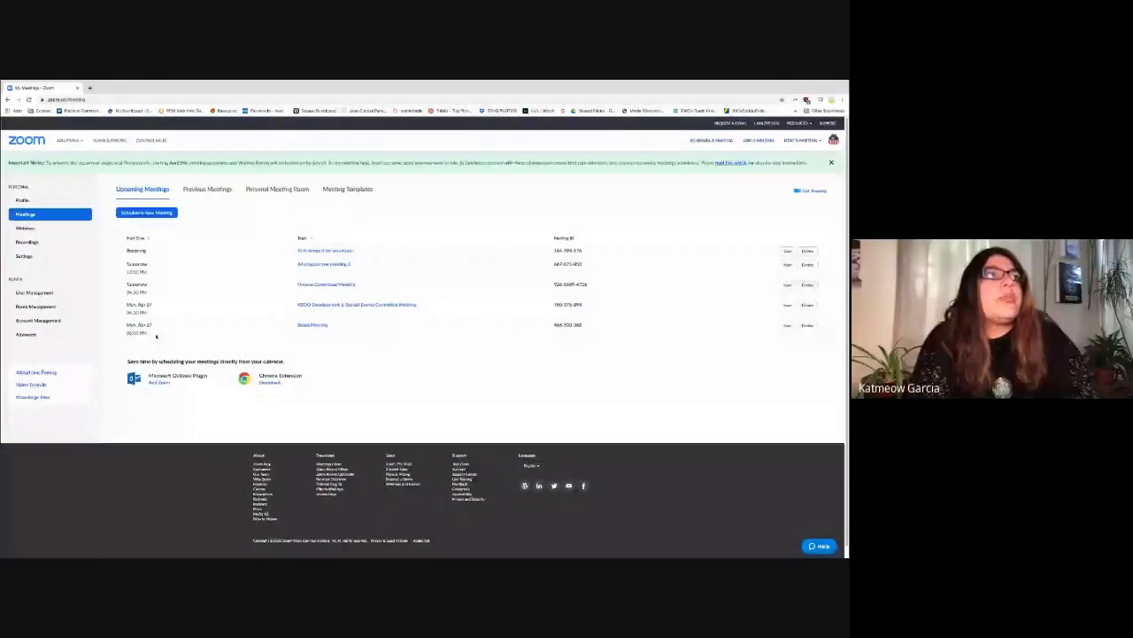
pyautogui.click(306, 325)
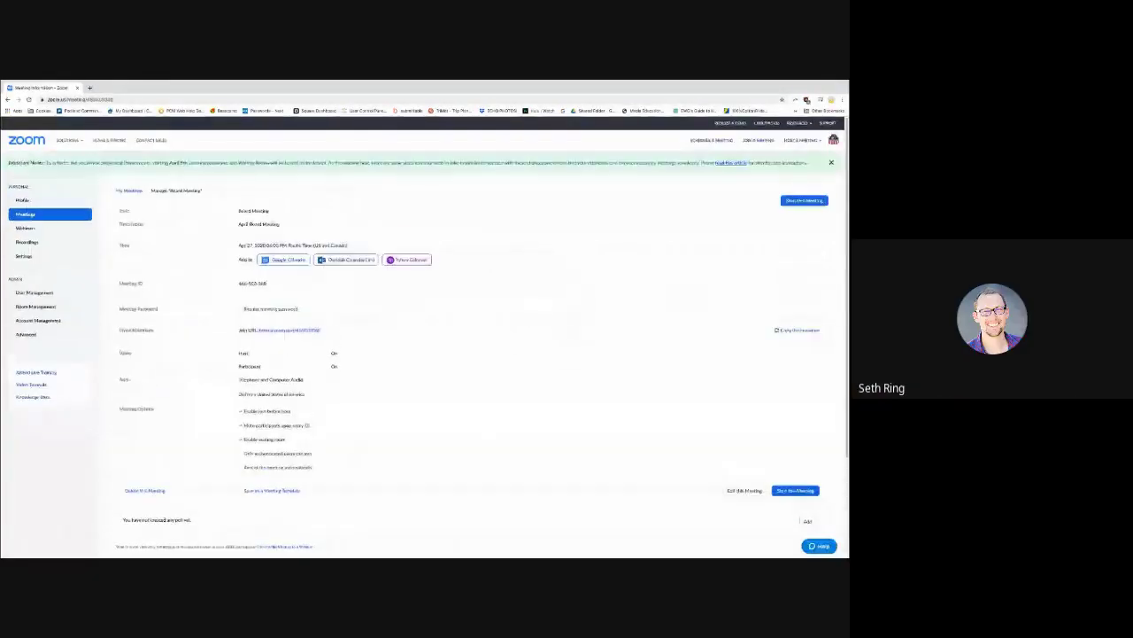
# - Leave the Board Meeting's details for the recordings, review the local recordings list and return to the cloud recordings
pyautogui.click(44, 216)
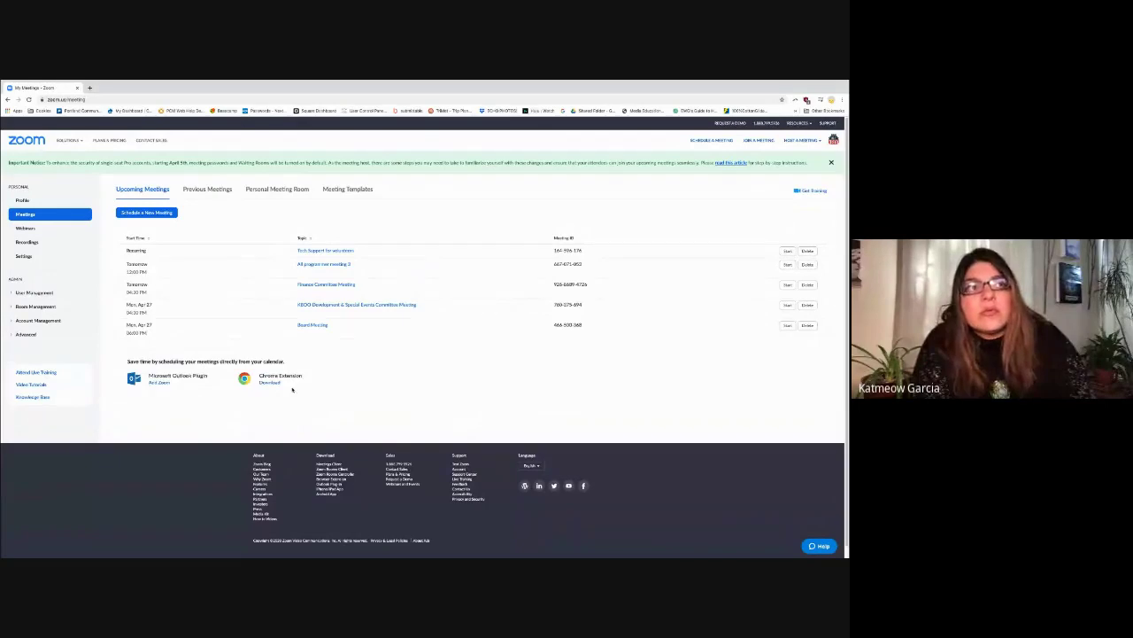
pyautogui.click(36, 243)
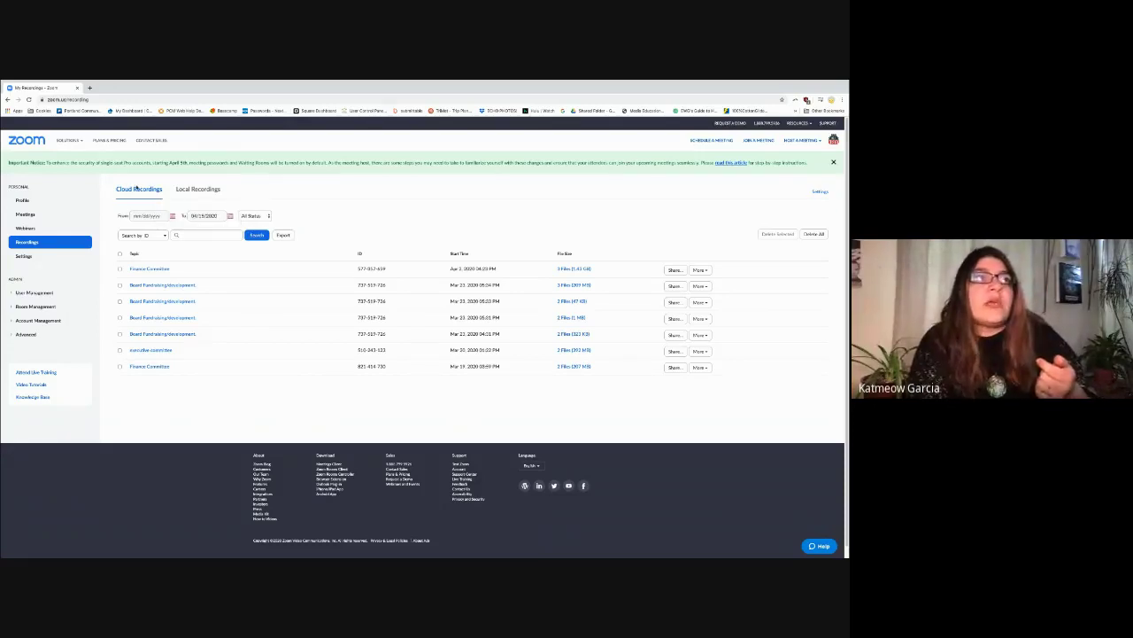
pyautogui.click(196, 190)
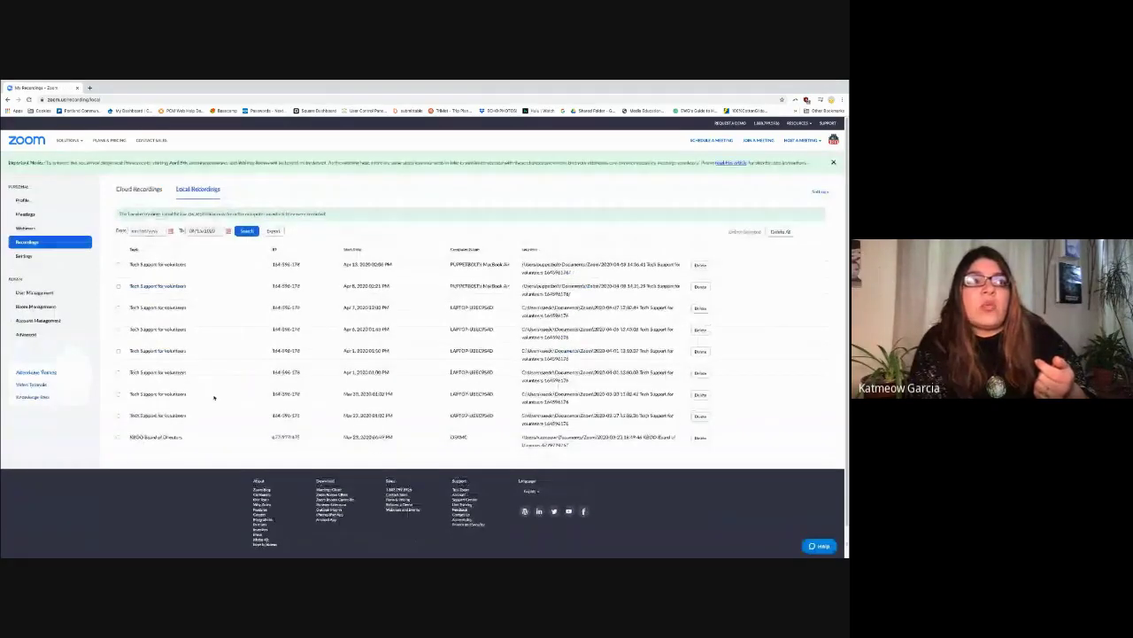
pyautogui.scroll(-1, 214, 398)
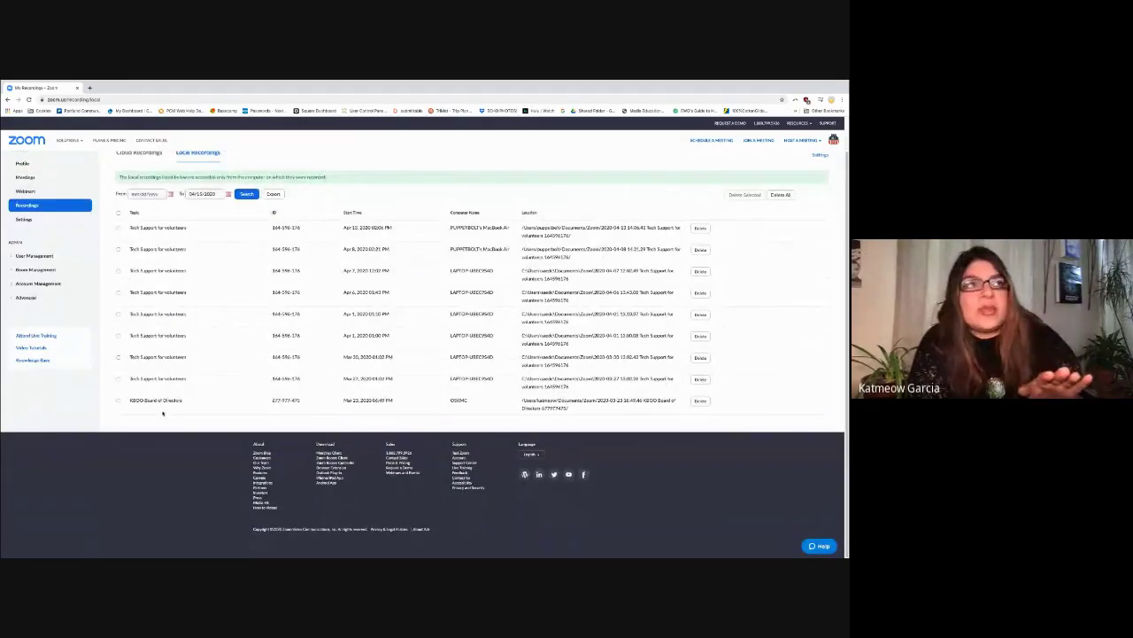
pyautogui.scroll(1, 162, 413)
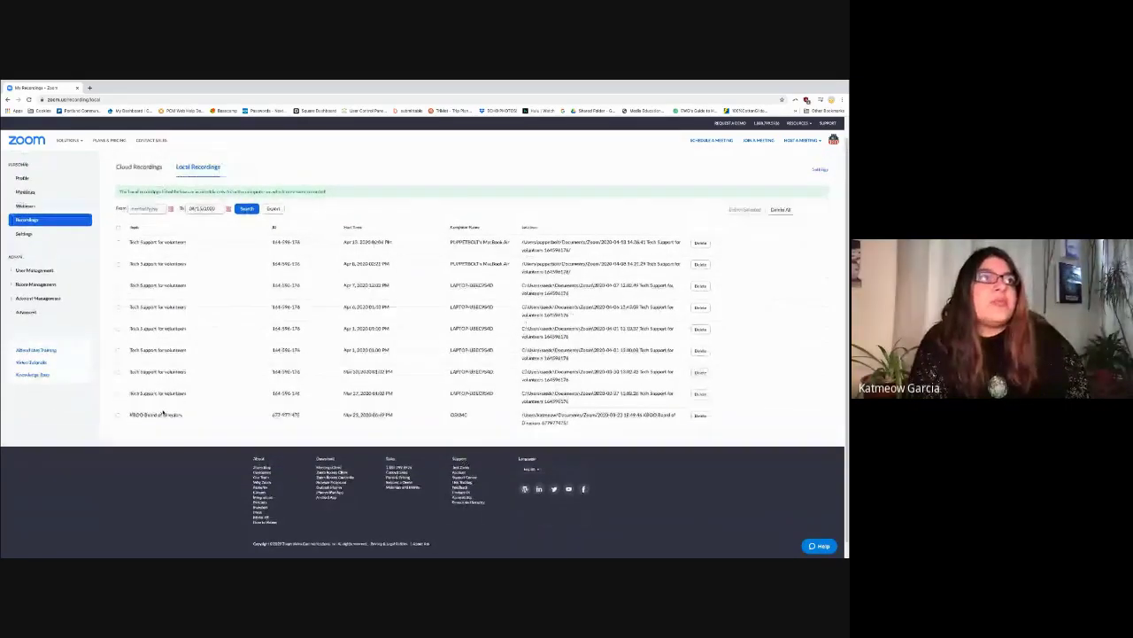
pyautogui.click(142, 190)
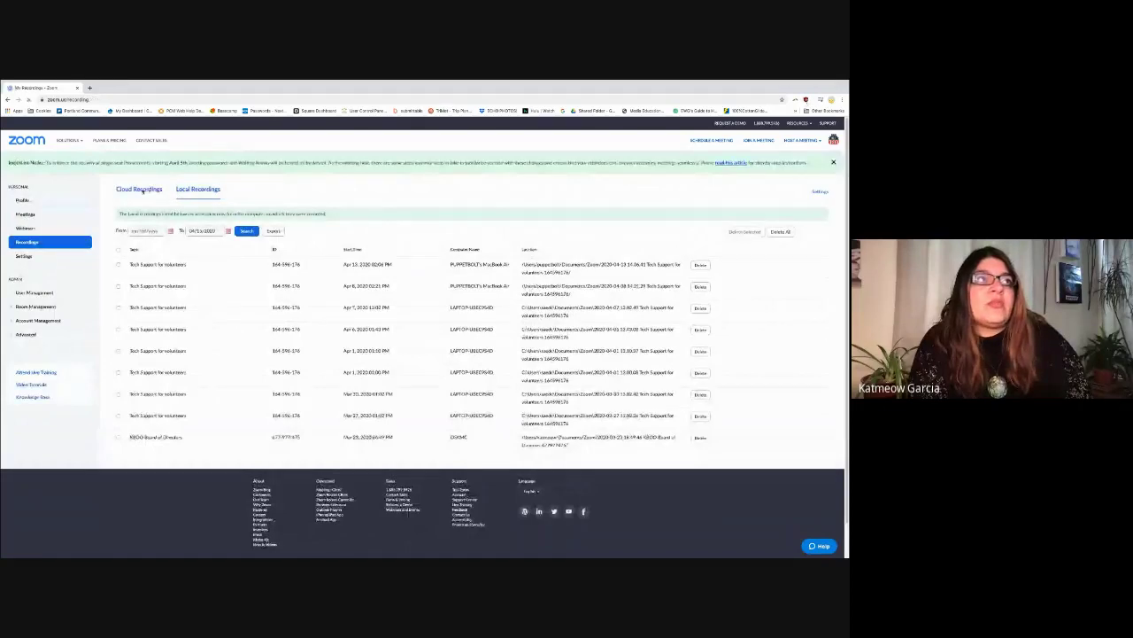